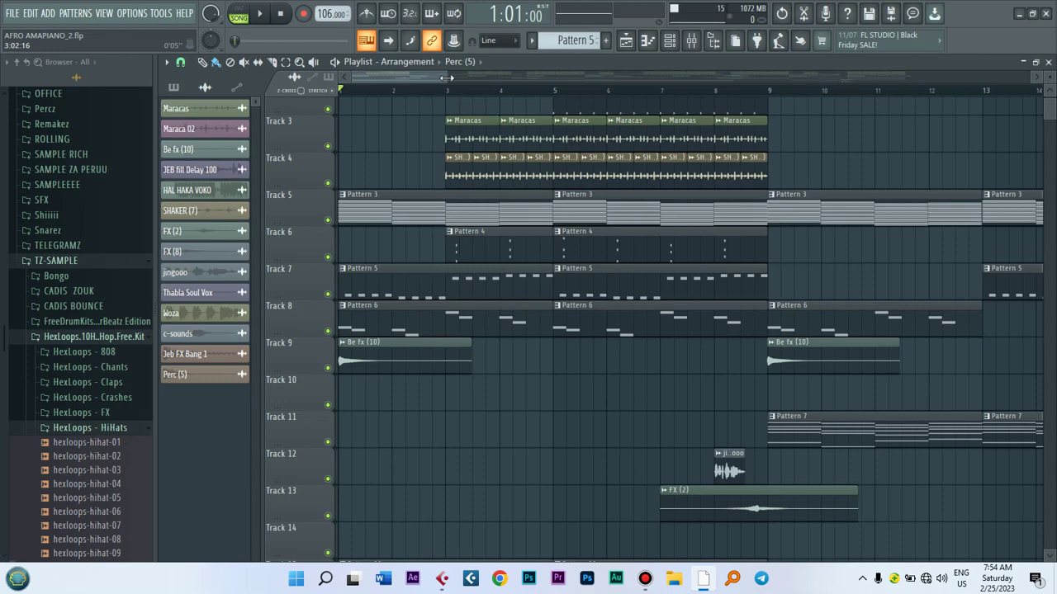
- Bring up the channel rack with Pattern 9 selected and enlarge it so all instrument channels fit
{"action": "left_click_drag", "start_coordinate": [446, 77], "coordinate": [489, 76]}
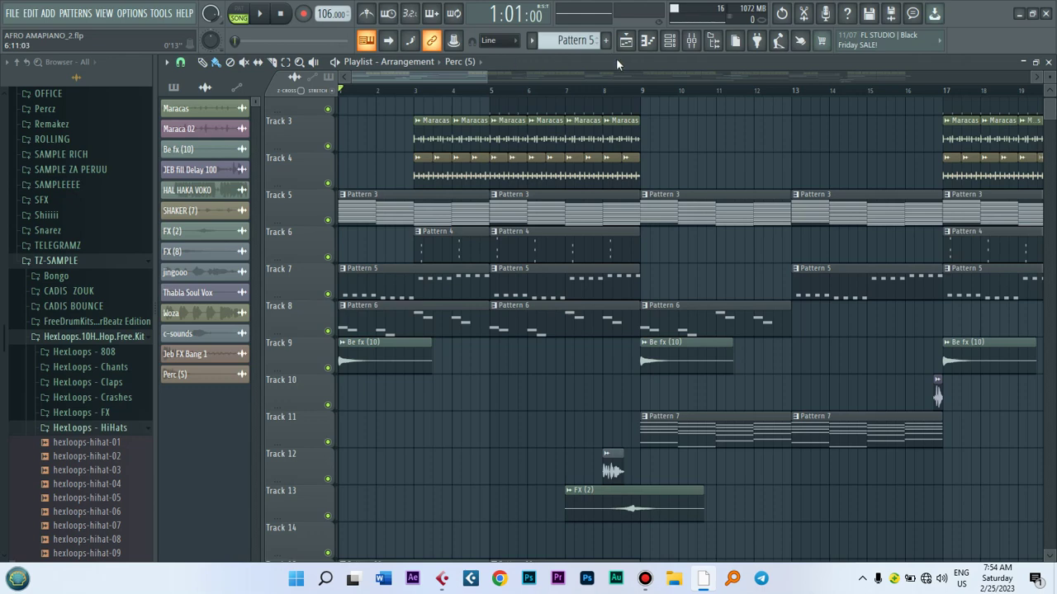
{"action": "left_click", "coordinate": [670, 40]}
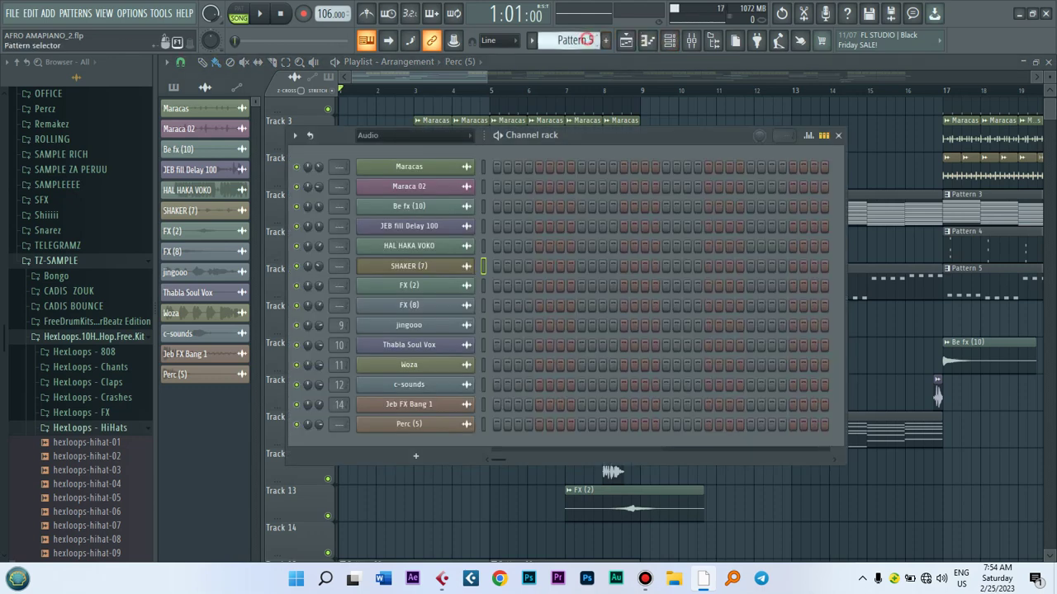
{"action": "left_click_drag", "start_coordinate": [586, 39], "coordinate": [586, 8]}
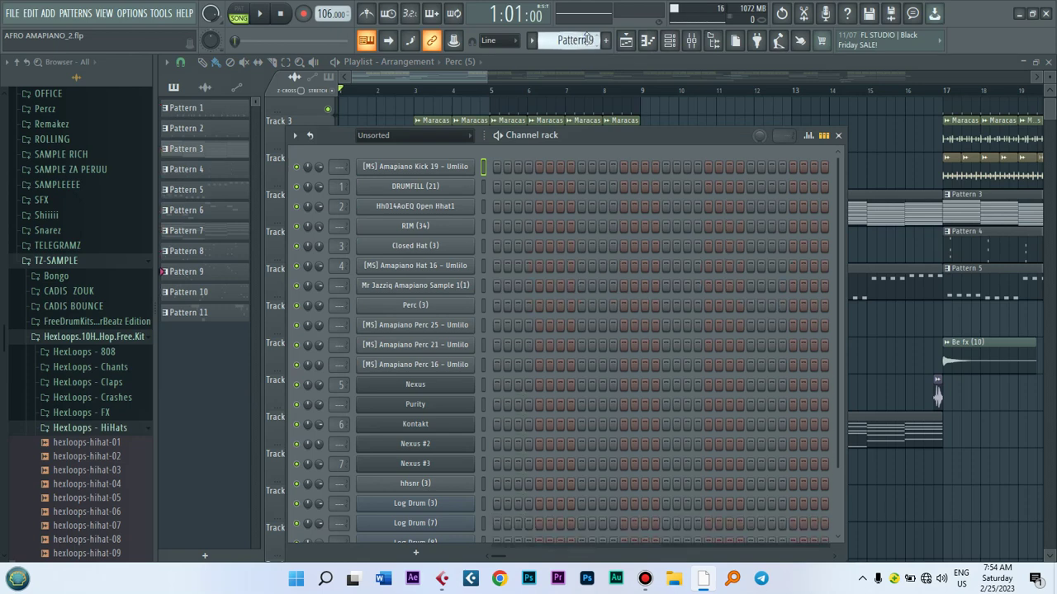
{"action": "left_click_drag", "start_coordinate": [650, 132], "coordinate": [644, 70]}
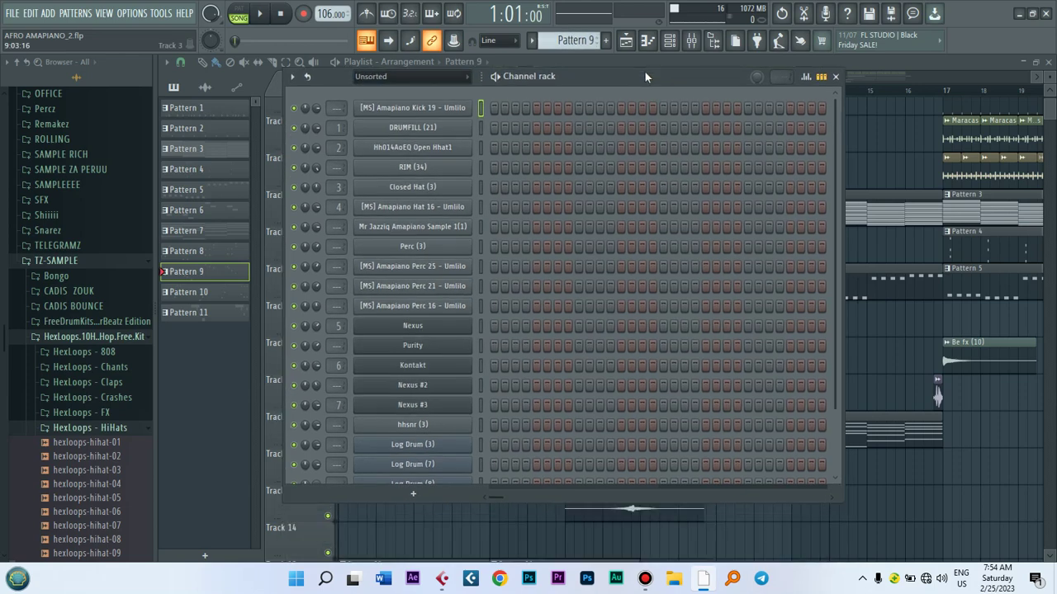
{"action": "left_click_drag", "start_coordinate": [801, 501], "coordinate": [801, 545]}
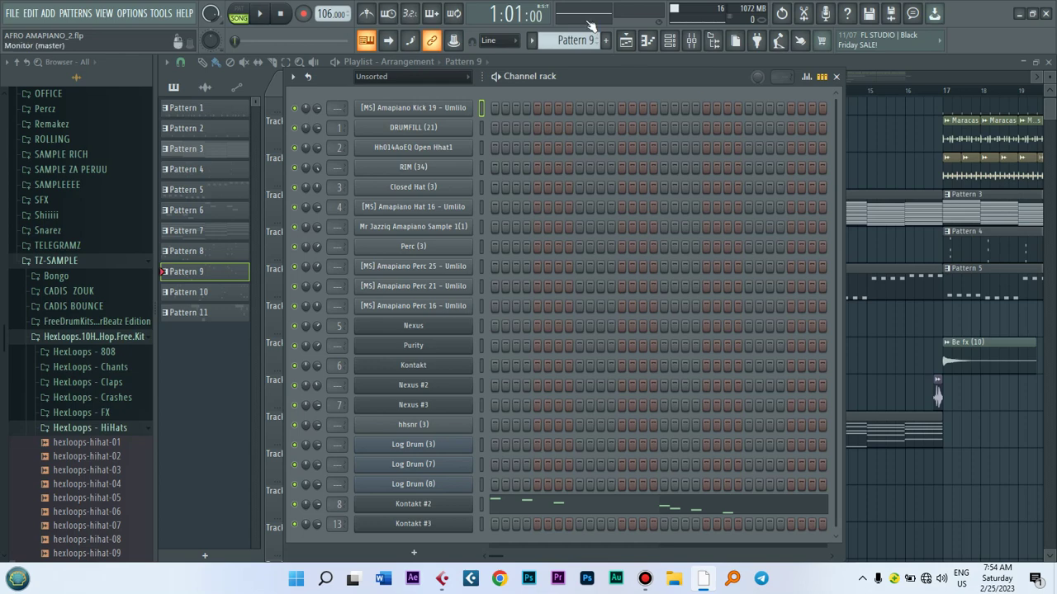
- Look through the last patterns up to the empty Pattern 12, finishing on Pattern 11
{"action": "scroll", "coordinate": [596, 40], "scroll_direction": "up", "scroll_amount": 2}
{"action": "scroll", "coordinate": [578, 39], "scroll_direction": "up", "scroll_amount": 1}
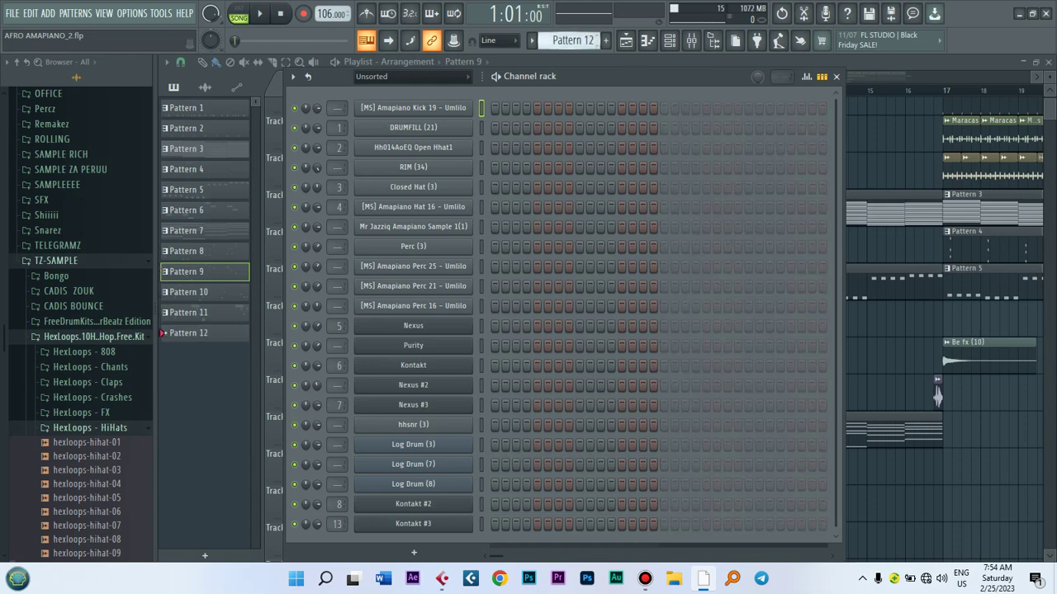
{"action": "scroll", "coordinate": [573, 40], "scroll_direction": "down", "scroll_amount": 1}
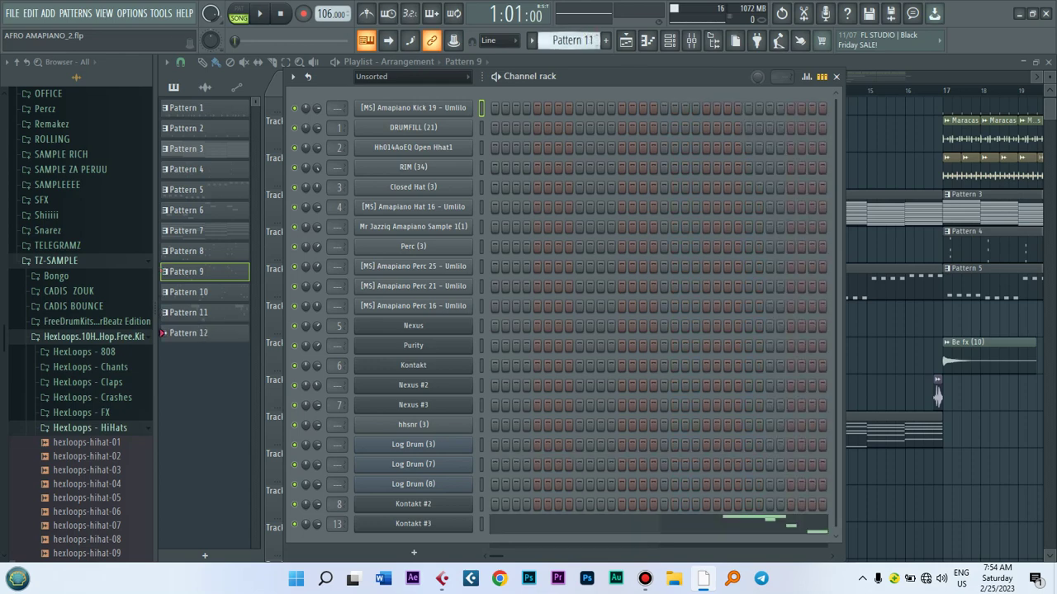
{"action": "scroll", "coordinate": [572, 39], "scroll_direction": "down", "scroll_amount": 1}
{"action": "scroll", "coordinate": [573, 39], "scroll_direction": "up", "scroll_amount": 1}
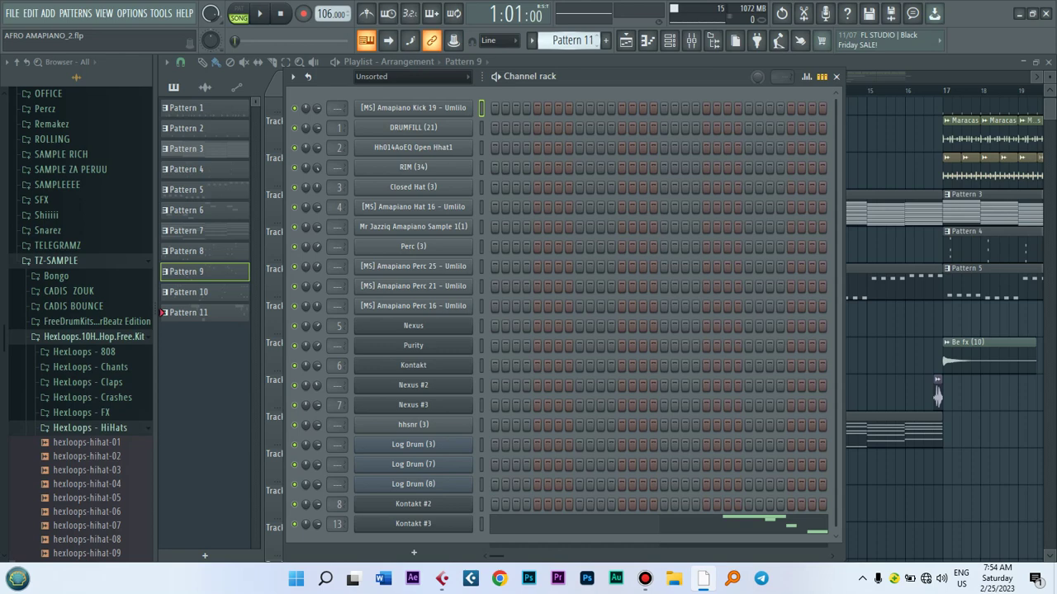
{"action": "scroll", "coordinate": [578, 40], "scroll_direction": "up", "scroll_amount": 1}
{"action": "scroll", "coordinate": [578, 40], "scroll_direction": "down", "scroll_amount": 1}
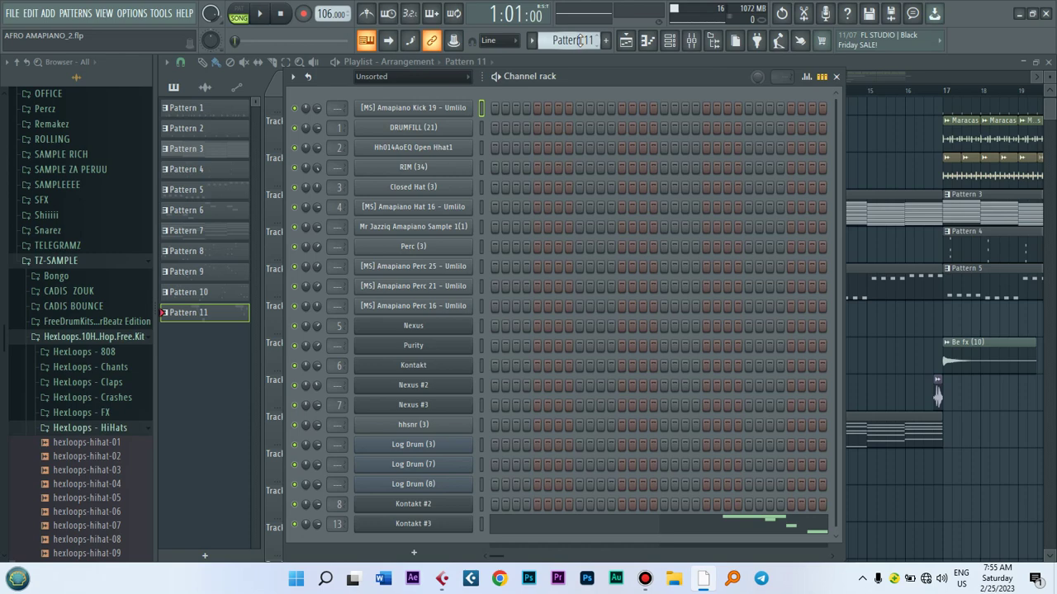
- Show the mixer with the Master track's effect slots in view and briefly play the playlist arrangement
{"action": "left_click", "coordinate": [691, 40]}
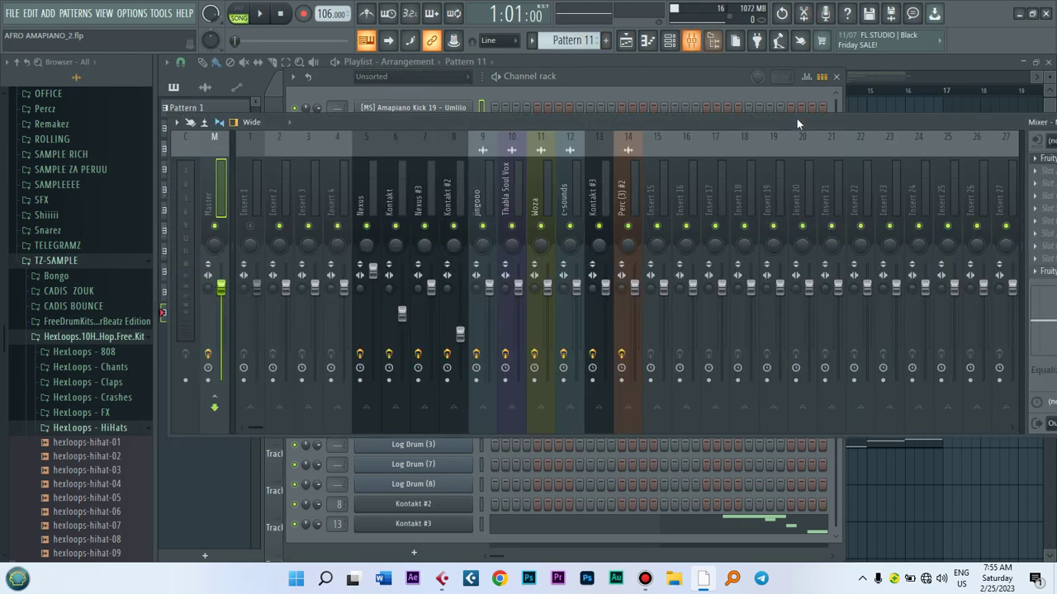
{"action": "left_click_drag", "start_coordinate": [783, 122], "coordinate": [409, 107]}
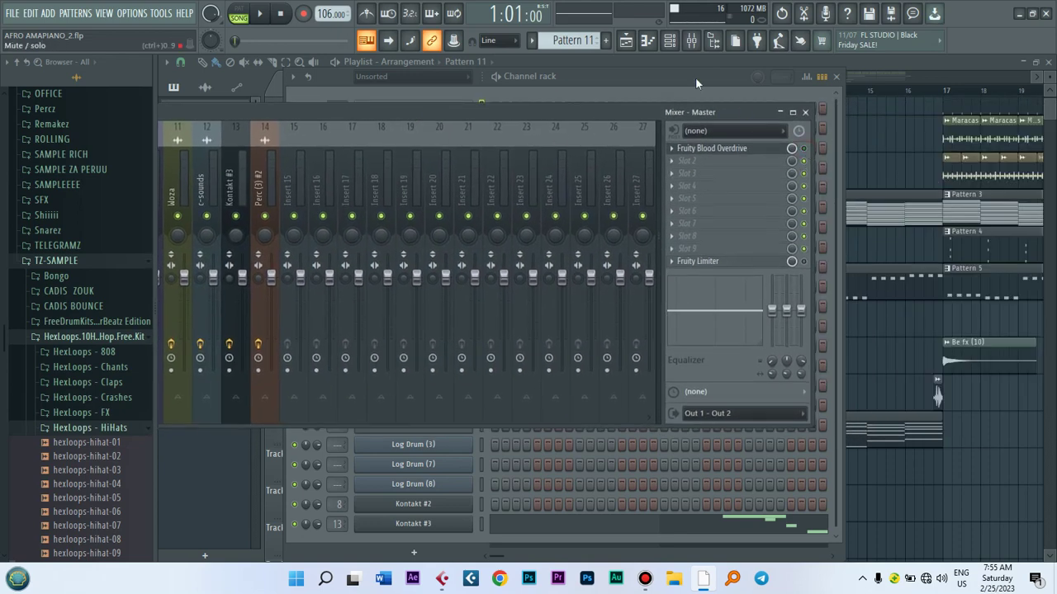
{"action": "left_click", "coordinate": [626, 42]}
{"action": "key", "text": "space"}
{"action": "key", "text": "space"}
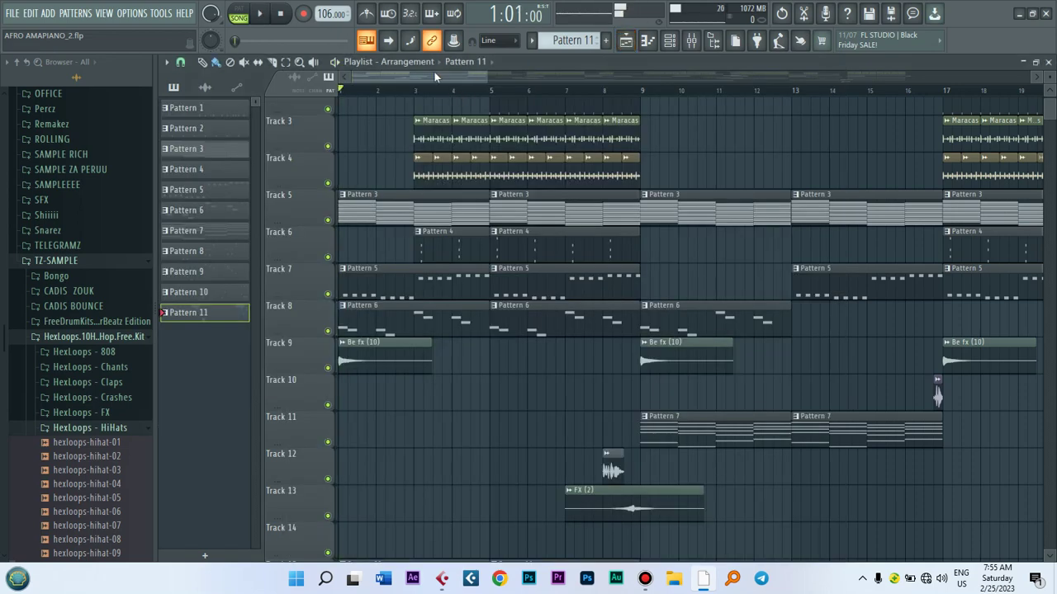
{"action": "left_click", "coordinate": [691, 42]}
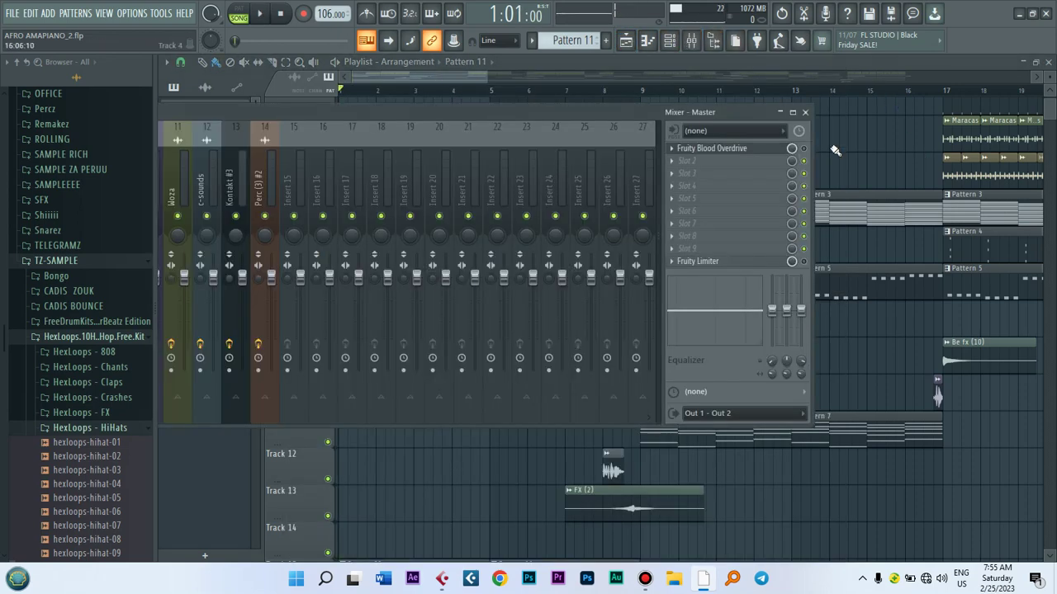
{"action": "key", "text": "space"}
{"action": "key", "text": "space"}
- Return to the channel rack, select Pattern 1 and reposition the rack so all its drum channels are in view
{"action": "left_click", "coordinate": [669, 41]}
{"action": "scroll", "coordinate": [576, 40], "scroll_direction": "down", "scroll_amount": 10}
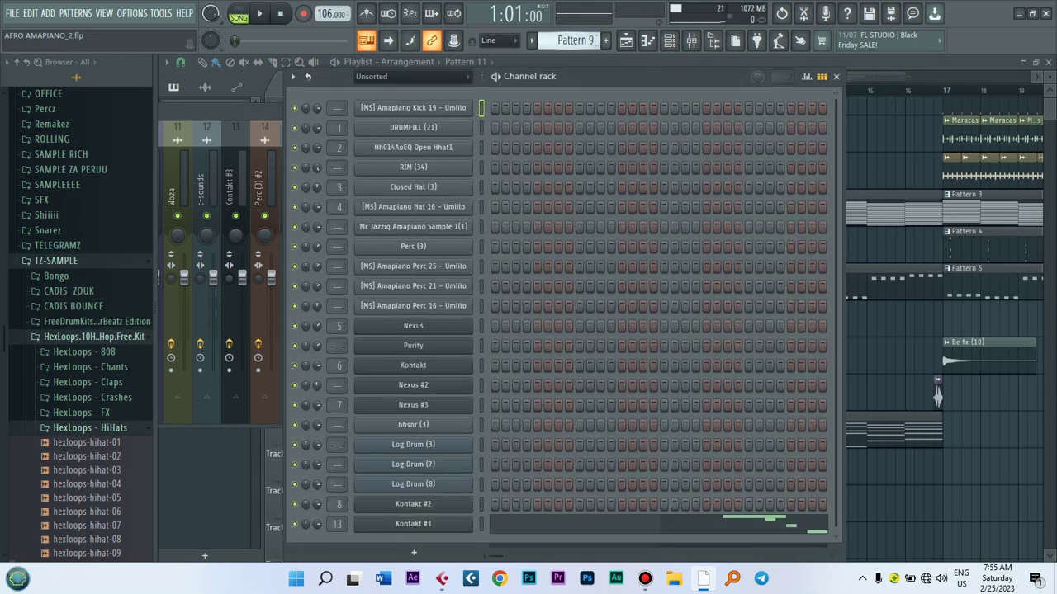
{"action": "left_click_drag", "start_coordinate": [601, 73], "coordinate": [616, 87]}
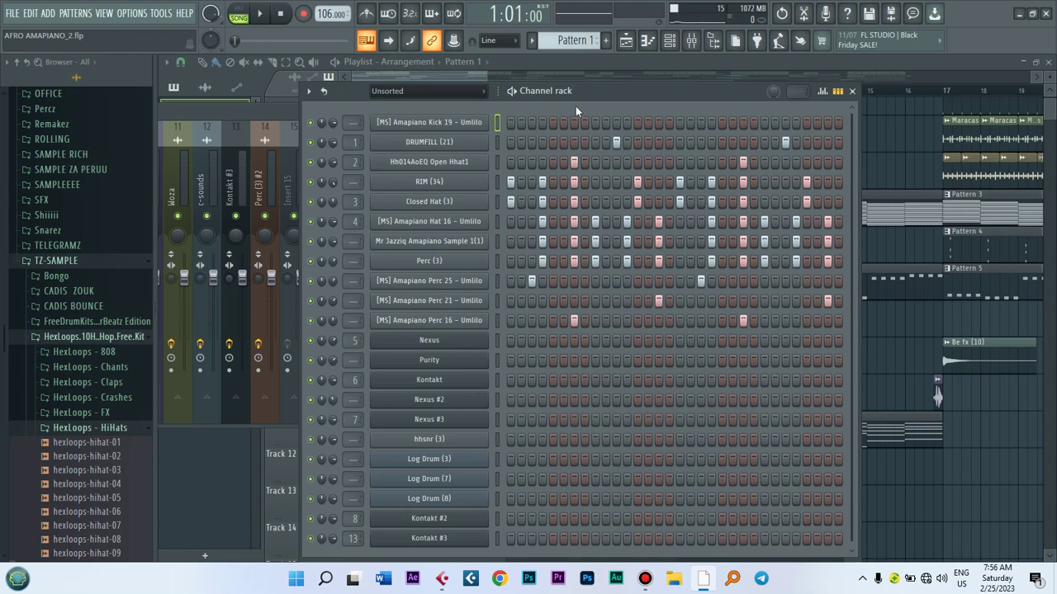
{"action": "left_click_drag", "start_coordinate": [621, 93], "coordinate": [617, 85]}
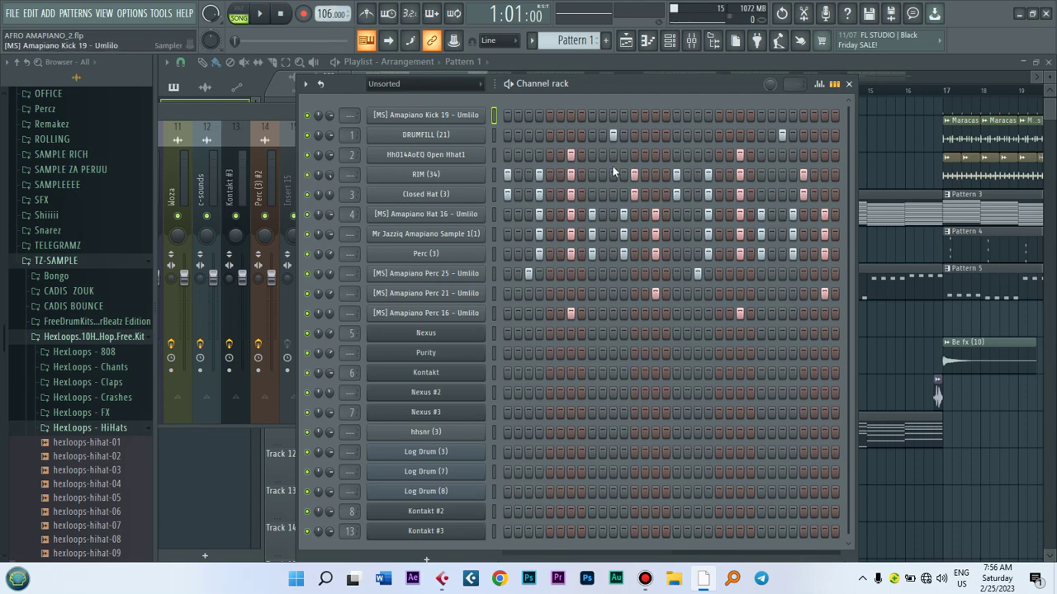
{"action": "left_click_drag", "start_coordinate": [662, 85], "coordinate": [662, 81]}
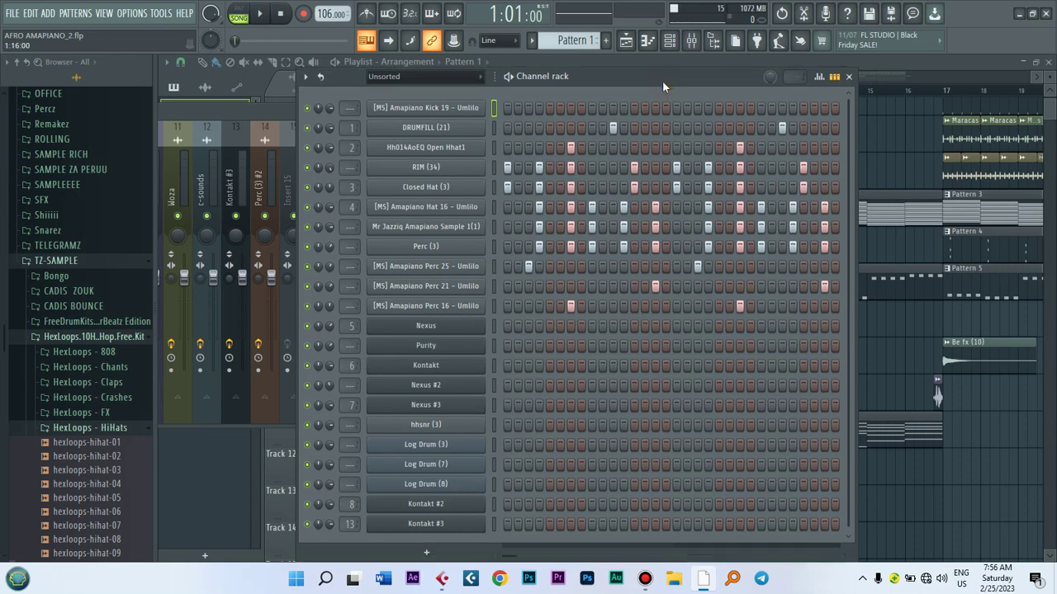
- Switch playback from song to pattern mode and play the Pattern 1 drum groove once through
{"action": "key", "text": "space"}
{"action": "key", "text": "space"}
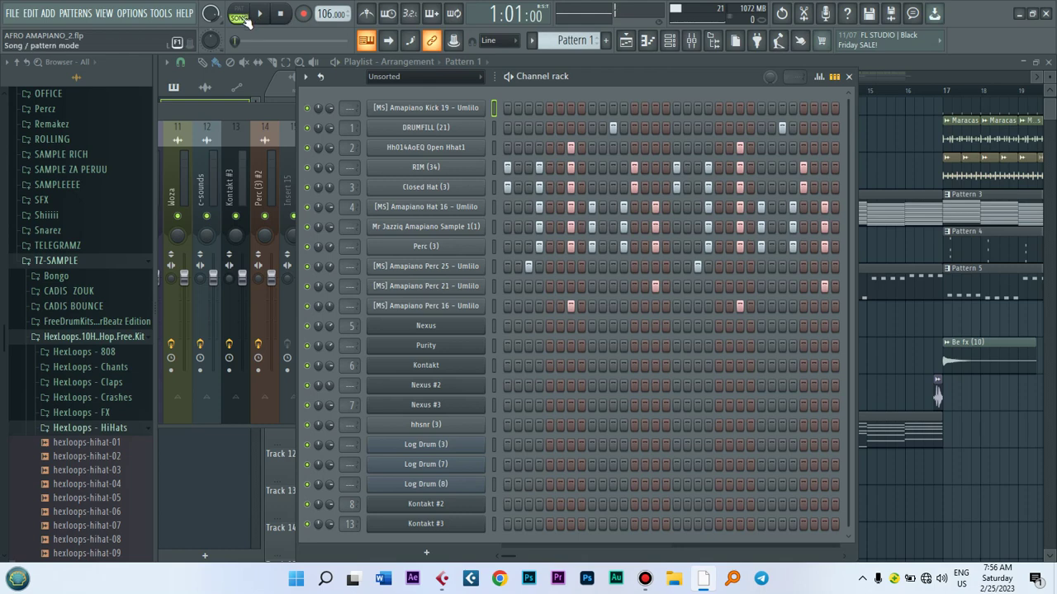
{"action": "key", "text": "l"}
{"action": "key", "text": "space"}
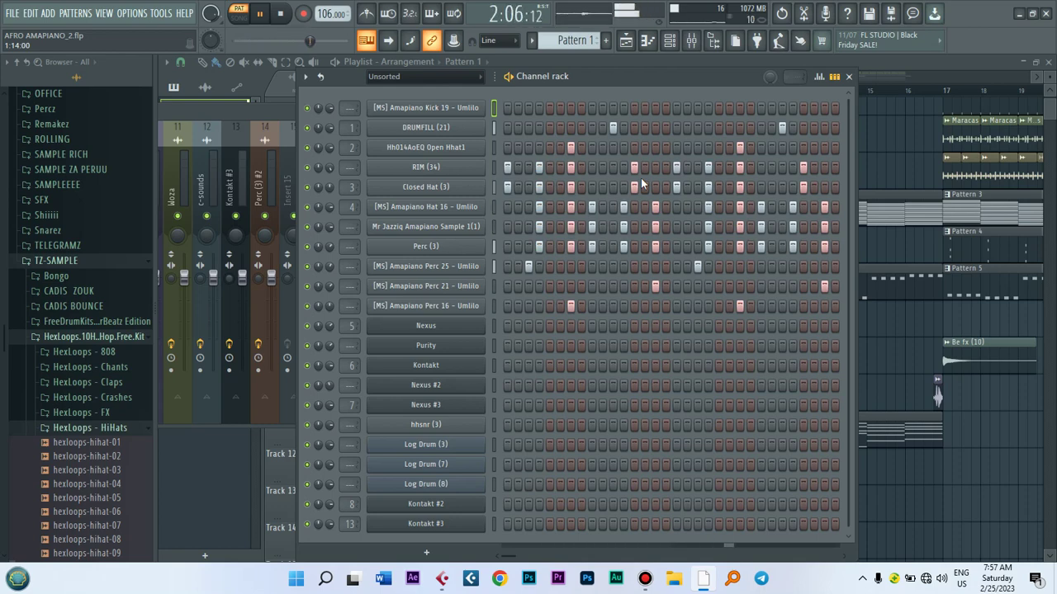
{"action": "key", "text": "space"}
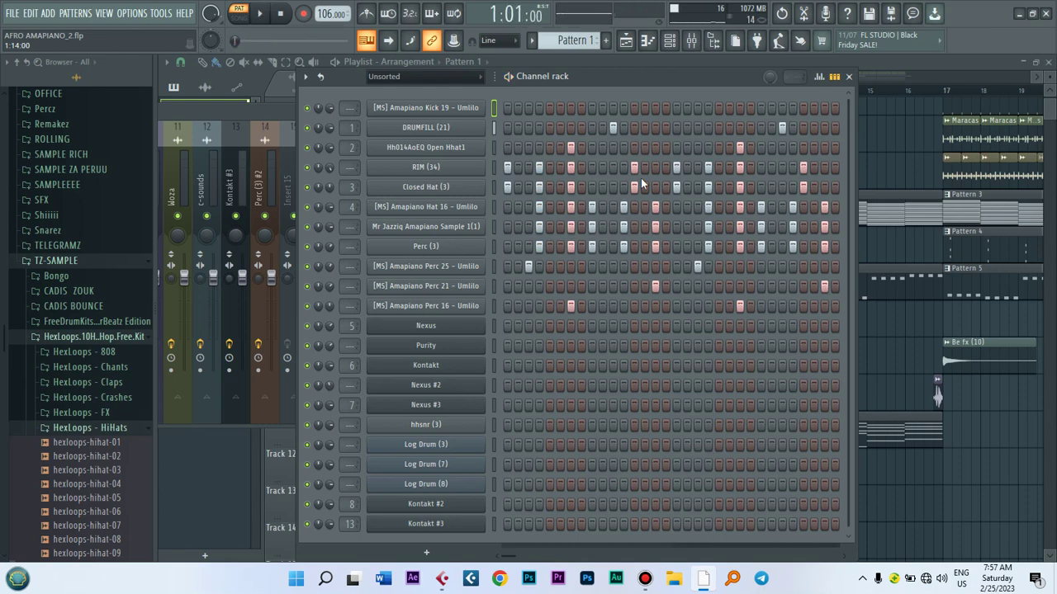
- Select Pattern 2 and listen to its Amapiano Kick 19 sequence
{"action": "scroll", "coordinate": [585, 41], "scroll_direction": "down", "scroll_amount": 1}
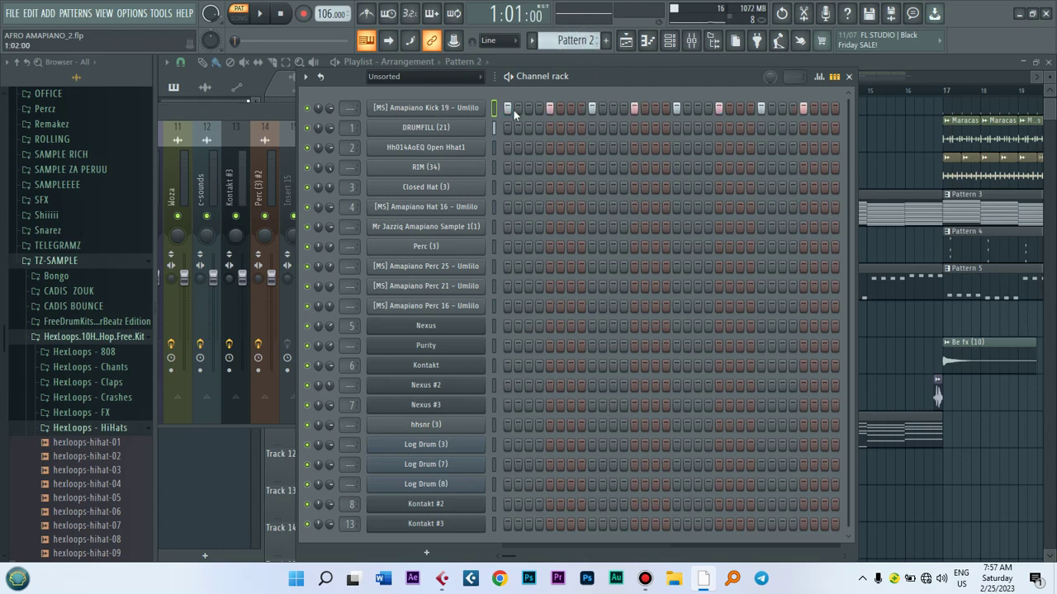
{"action": "key", "text": "space"}
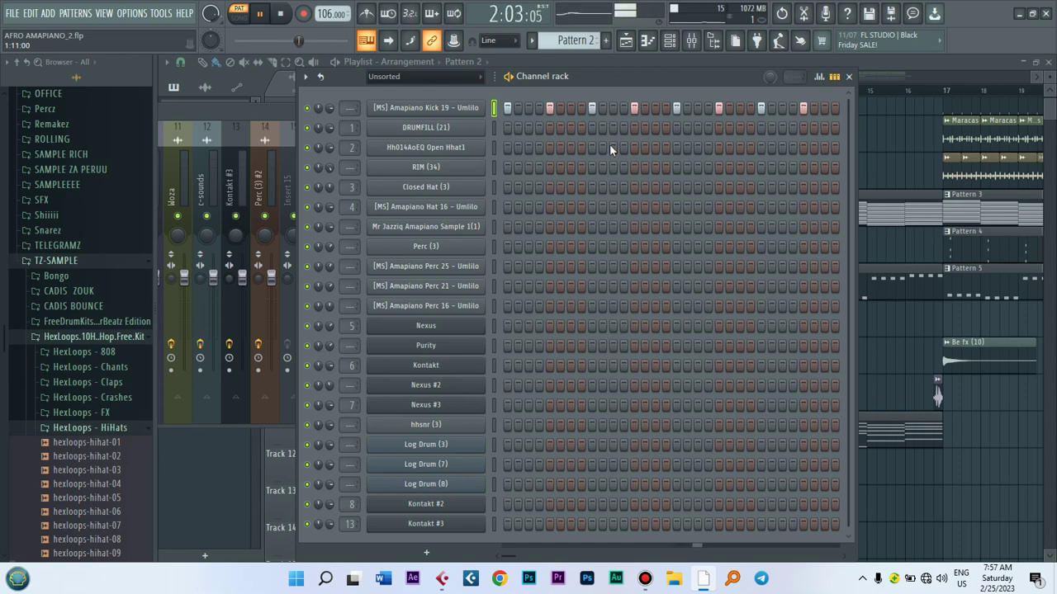
{"action": "key", "text": "space"}
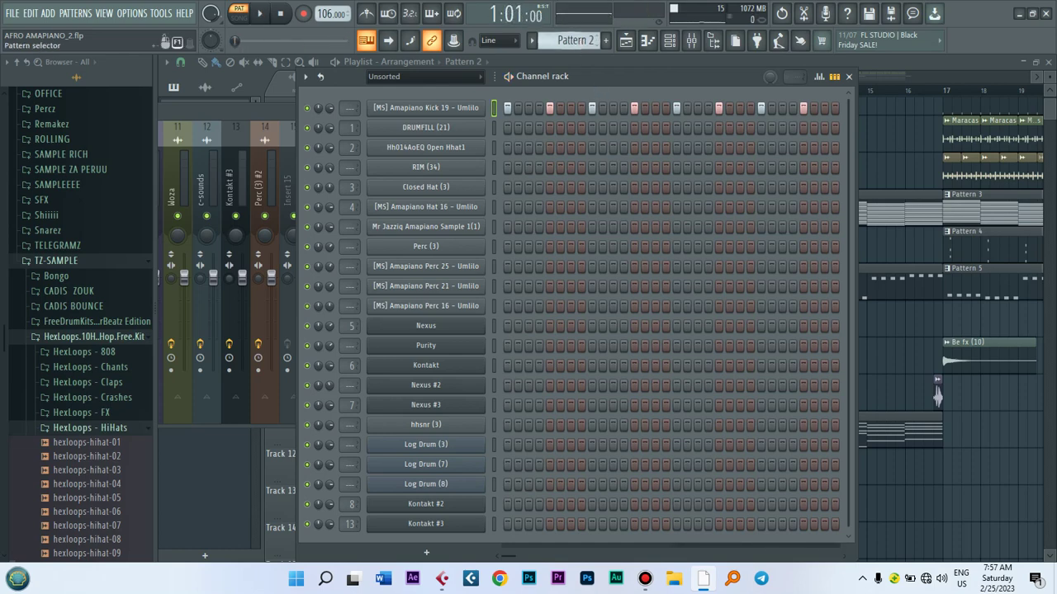
- Select Pattern 3 and open its Nexus instrument to examine the preset in use
{"action": "scroll", "coordinate": [569, 39], "scroll_direction": "down", "scroll_amount": 1}
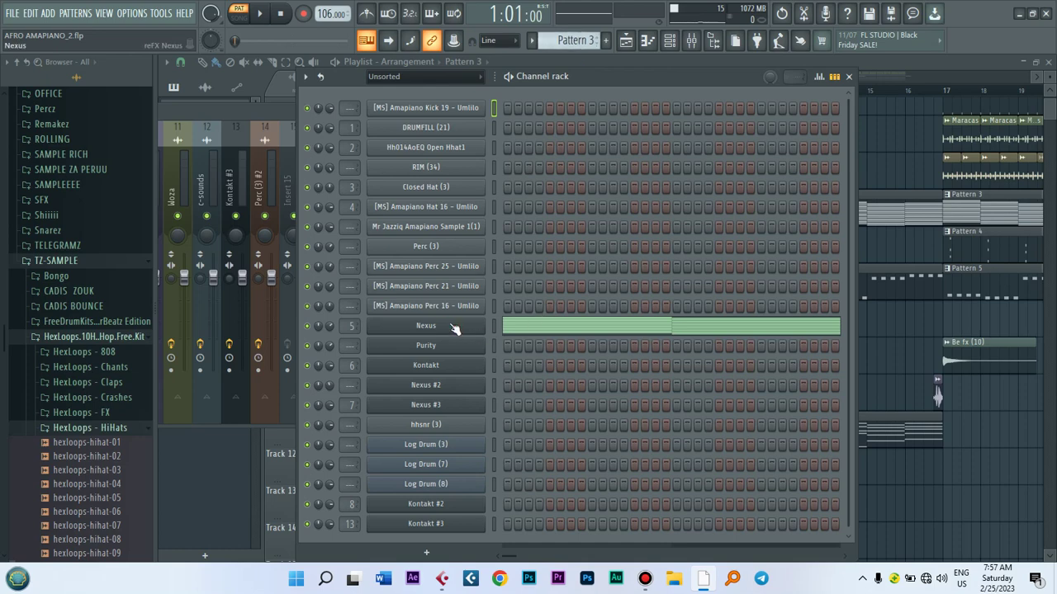
{"action": "left_click", "coordinate": [452, 326]}
{"action": "left_click_drag", "start_coordinate": [522, 113], "coordinate": [496, 87]}
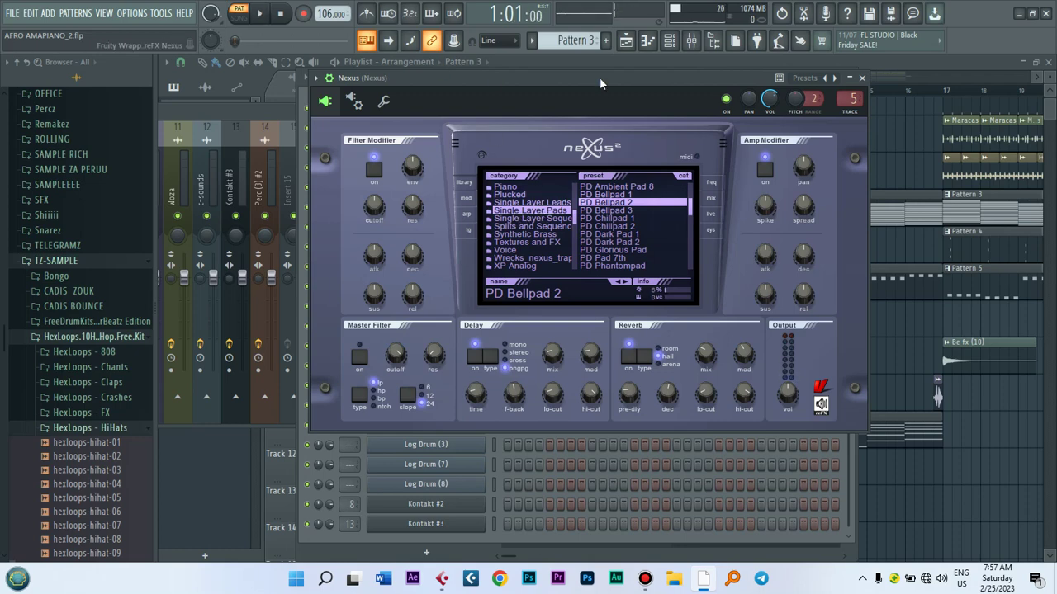
{"action": "left_click_drag", "start_coordinate": [599, 77], "coordinate": [517, 72]}
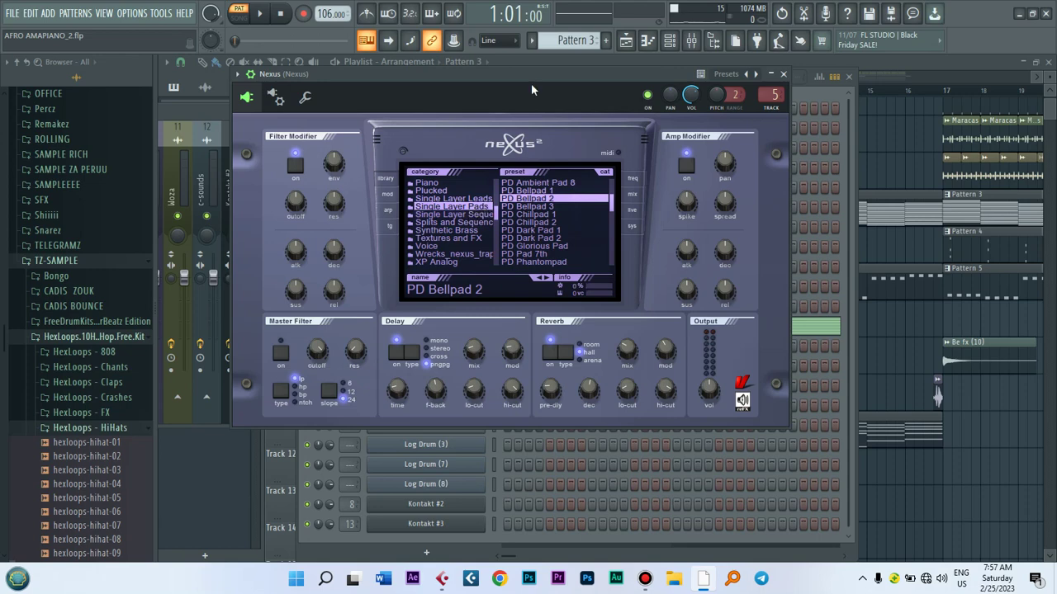
{"action": "left_click_drag", "start_coordinate": [532, 71], "coordinate": [596, 77]}
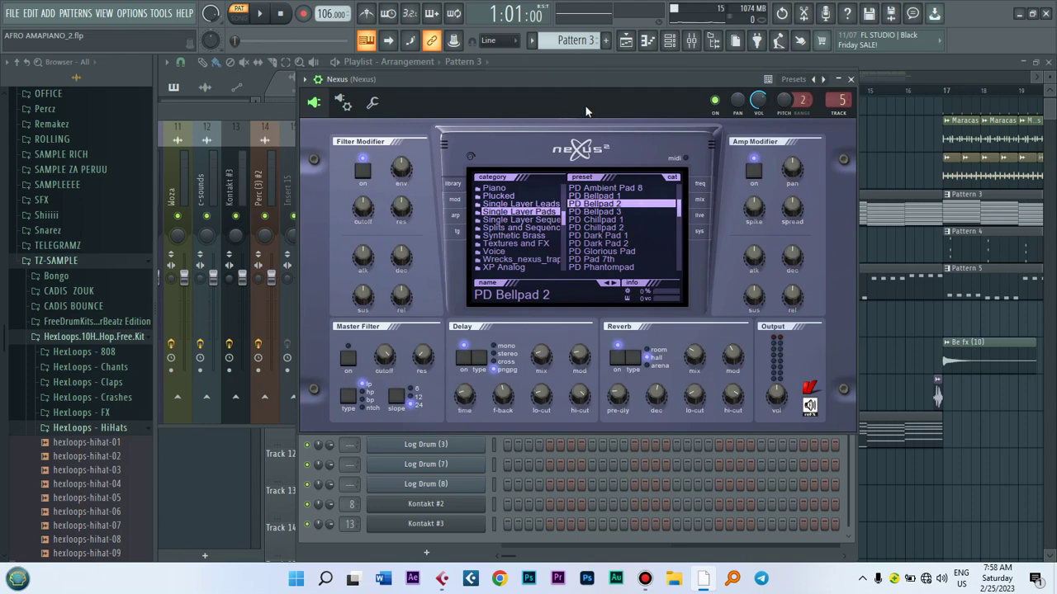
- Open the Nexus chords of Pattern 3 in the piano roll, play them with all four bars in view, and return to the channel rack
{"action": "left_click", "coordinate": [670, 39]}
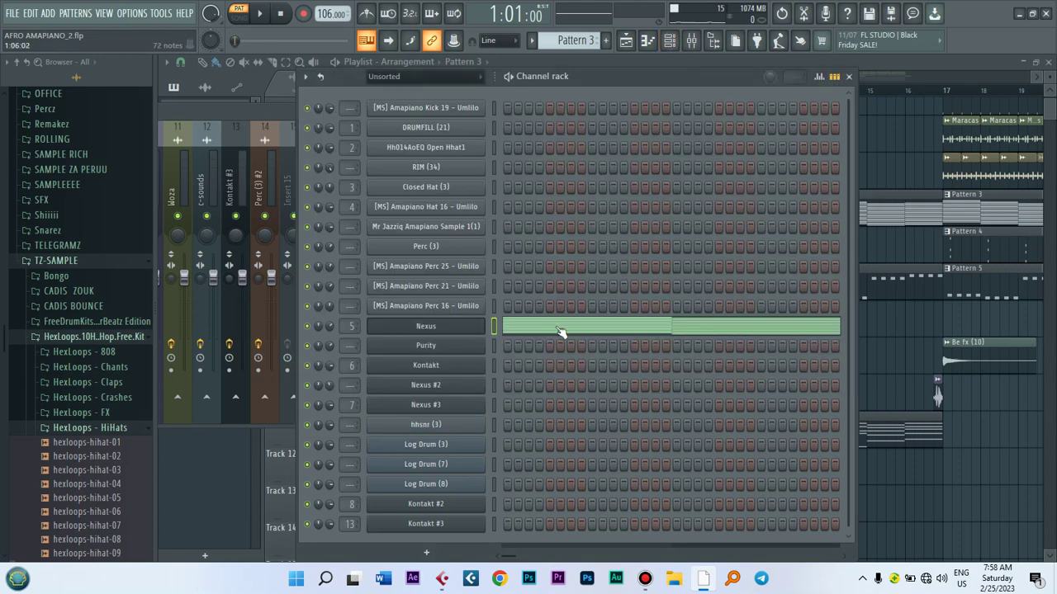
{"action": "left_click", "coordinate": [567, 330]}
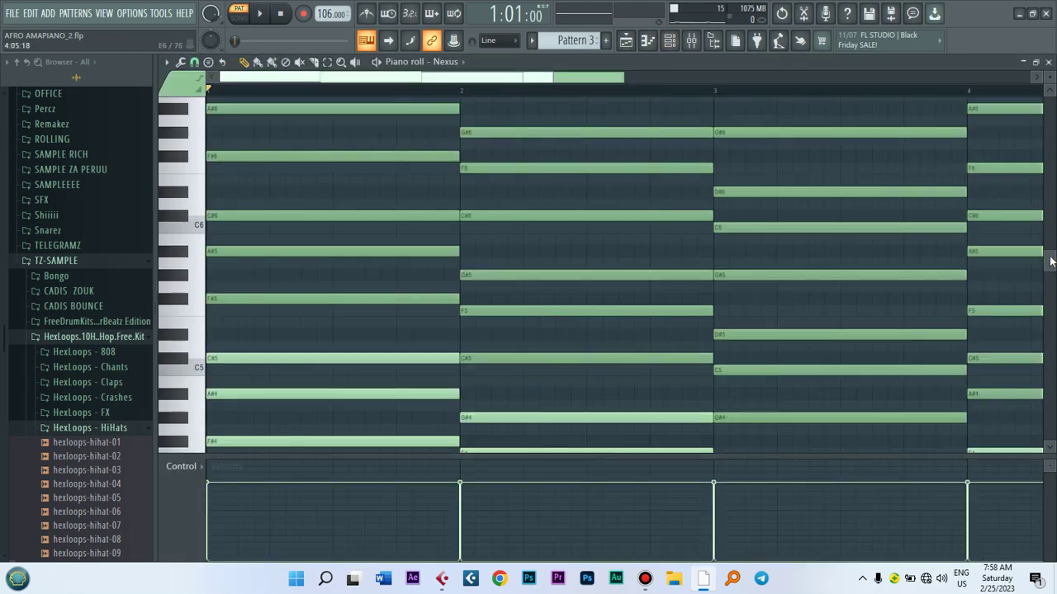
{"action": "left_click_drag", "start_coordinate": [1050, 258], "coordinate": [1050, 304]}
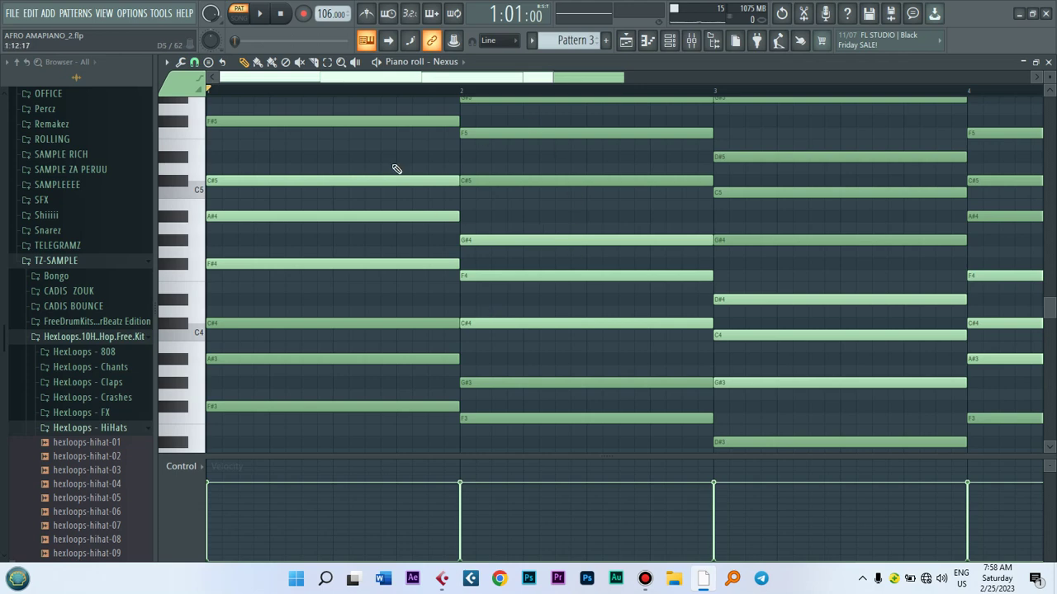
{"action": "key", "text": "space"}
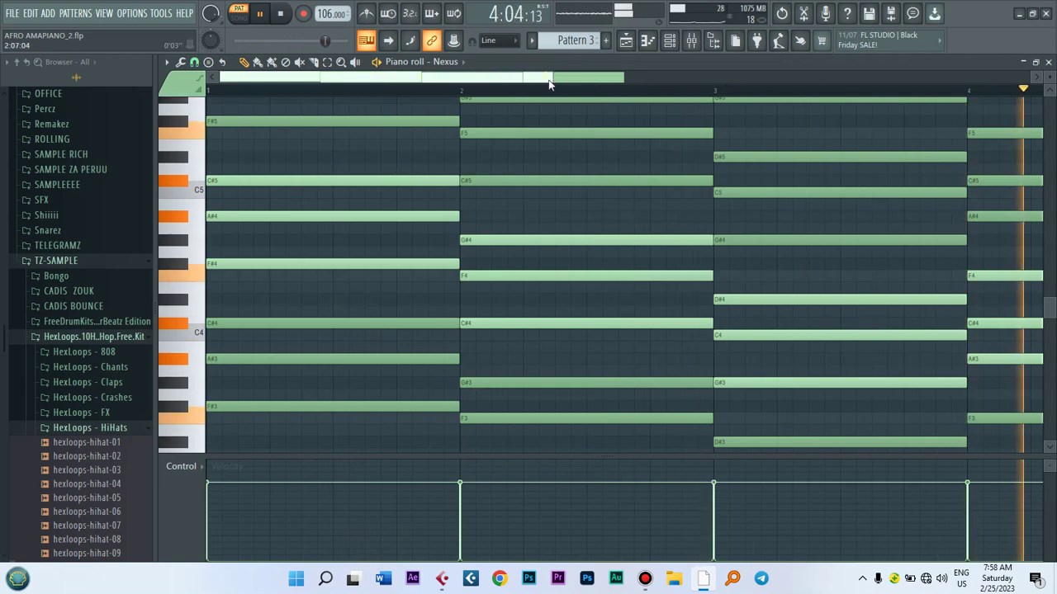
{"action": "left_click_drag", "start_coordinate": [551, 79], "coordinate": [625, 89]}
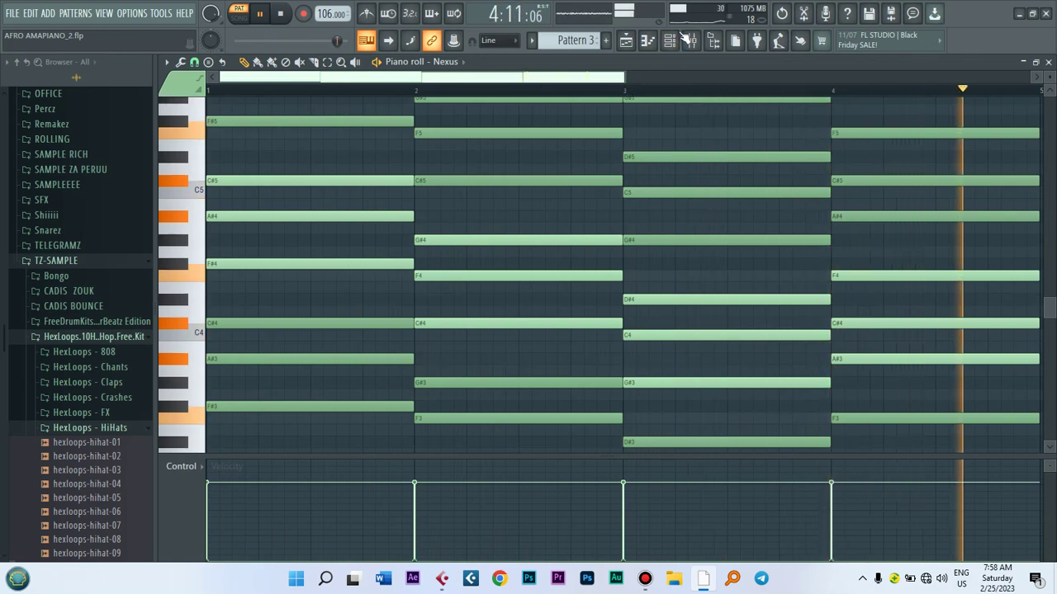
{"action": "left_click", "coordinate": [682, 41]}
{"action": "key", "text": "space"}
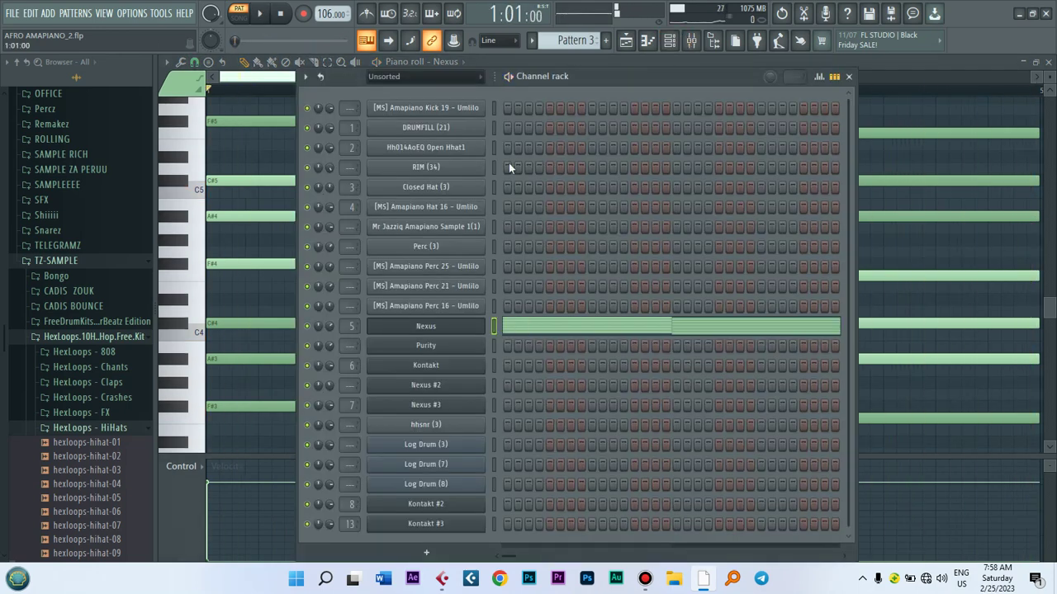
- Select Pattern 4 and open its Purity instrument to examine the preset in use
{"action": "left_click_drag", "start_coordinate": [573, 39], "coordinate": [572, 32]}
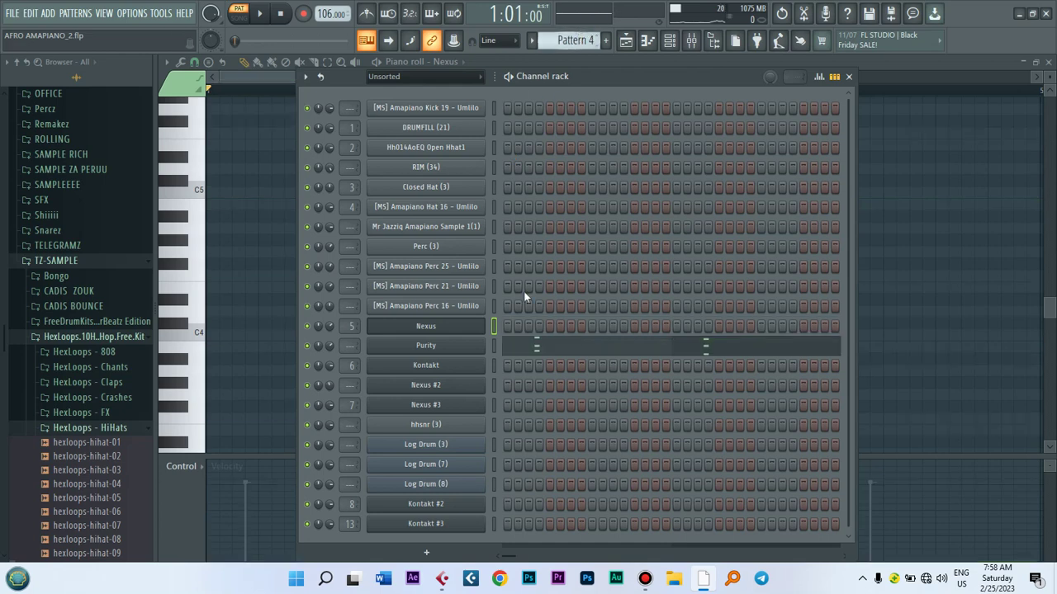
{"action": "left_click", "coordinate": [441, 346]}
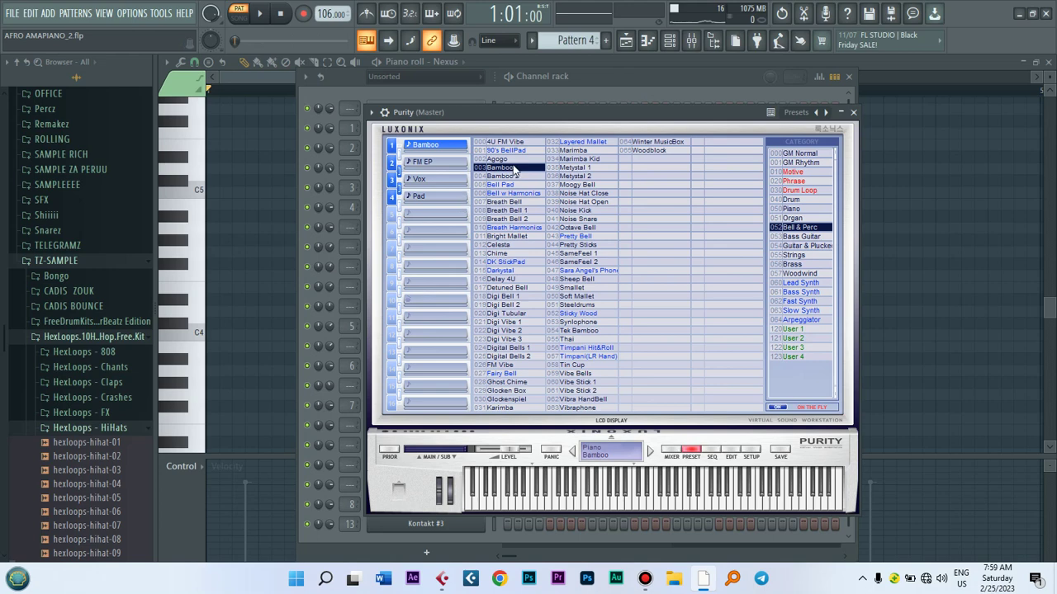
- Open the Purity notes of Pattern 4 in the piano roll, play them with all chords in view, and return to the channel rack
{"action": "left_click", "coordinate": [644, 77]}
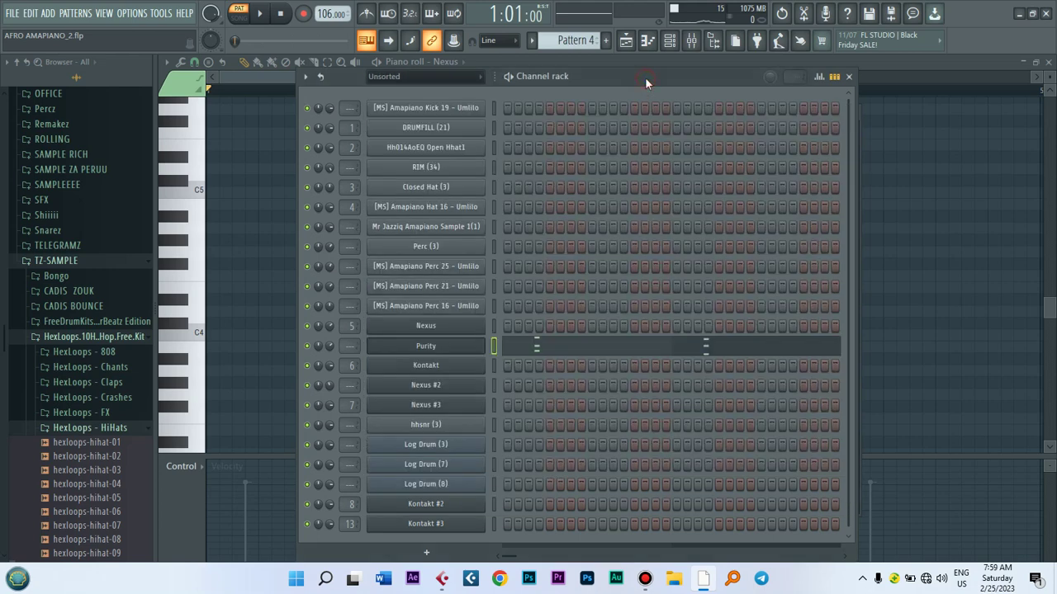
{"action": "left_click", "coordinate": [567, 353]}
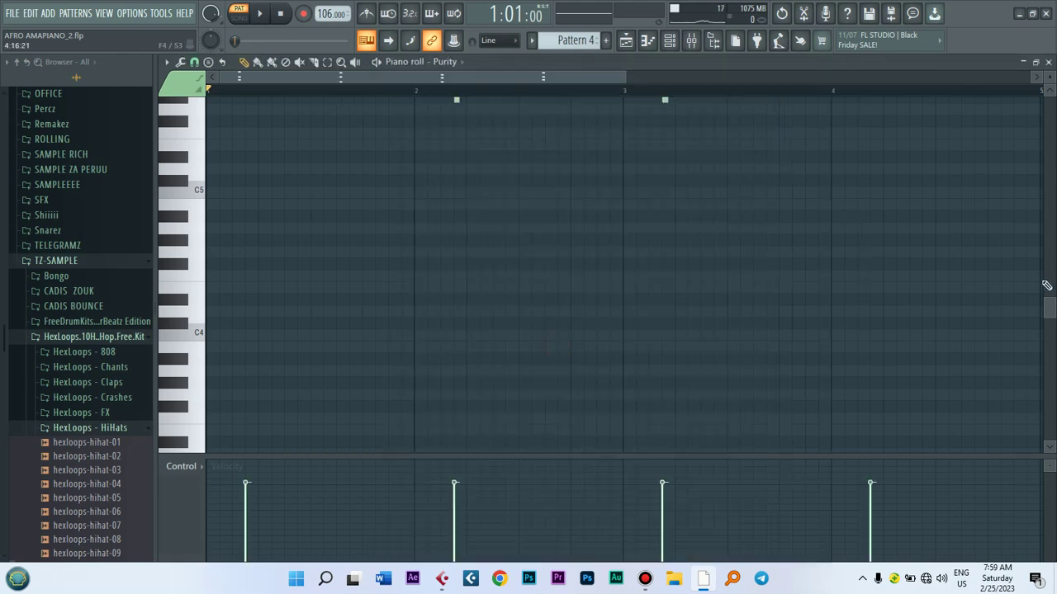
{"action": "left_click_drag", "start_coordinate": [1049, 308], "coordinate": [1046, 256]}
{"action": "key", "text": "space"}
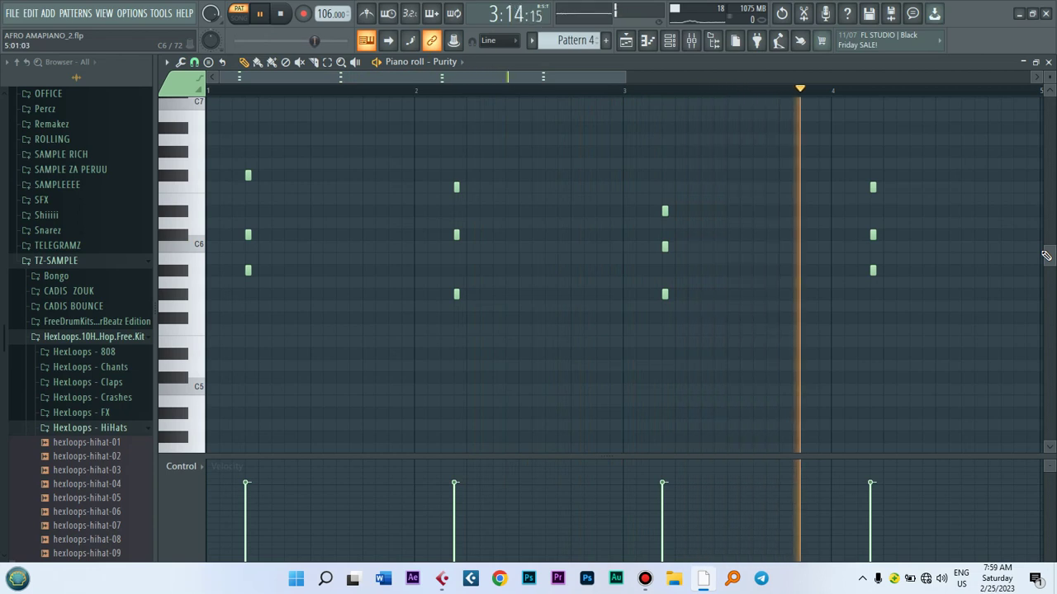
{"action": "key", "text": "space"}
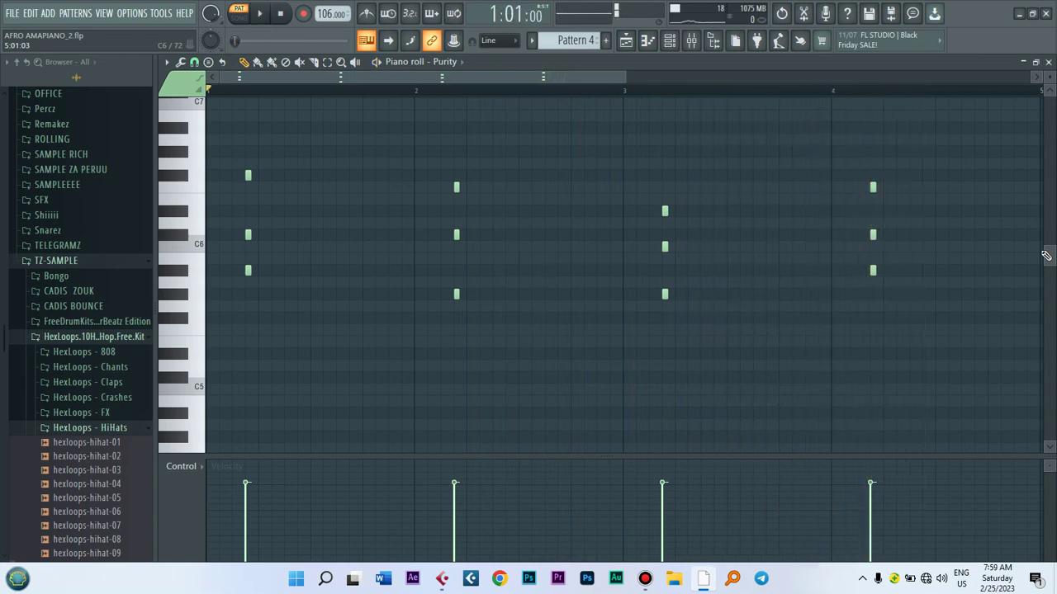
{"action": "left_click", "coordinate": [670, 39]}
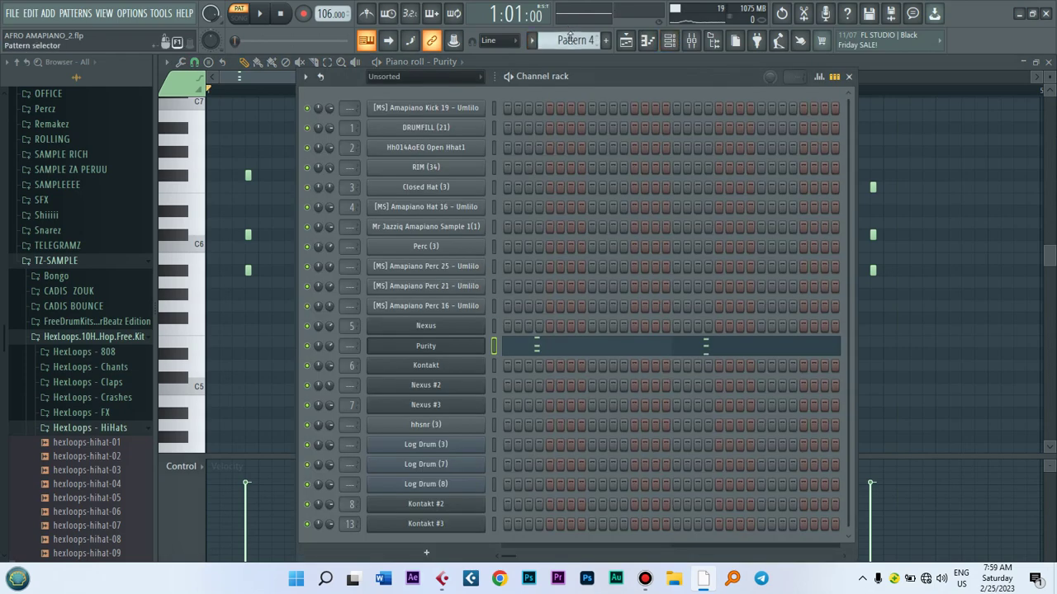
- Select Pattern 5 and open its Kontakt instrument to examine the TC Electric Guitar and find its Ilya Efimov library
{"action": "scroll", "coordinate": [573, 41], "scroll_direction": "down", "scroll_amount": 1}
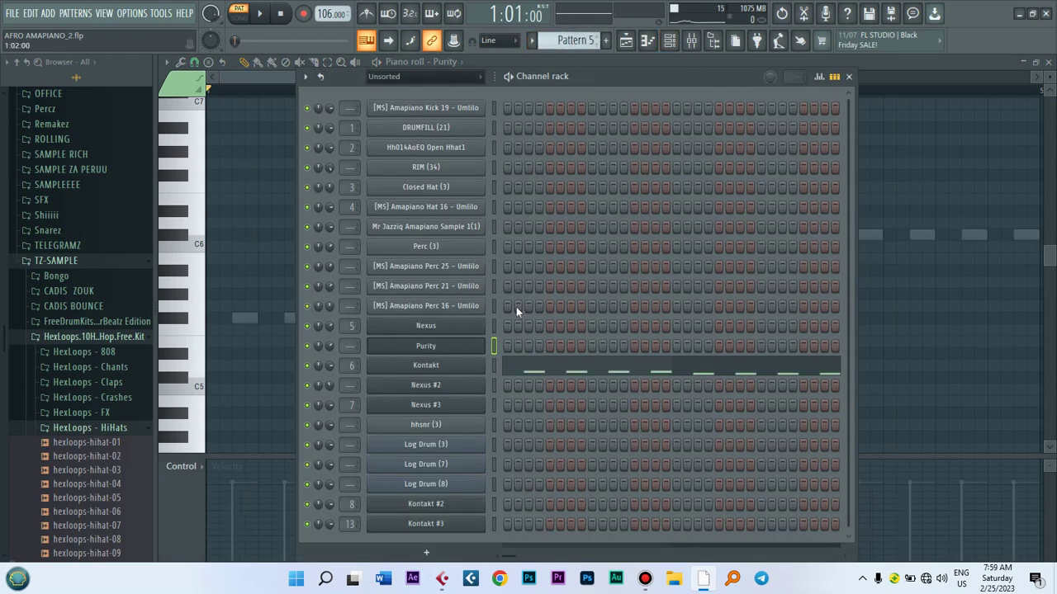
{"action": "left_click", "coordinate": [446, 361]}
{"action": "left_click_drag", "start_coordinate": [541, 135], "coordinate": [520, 85]}
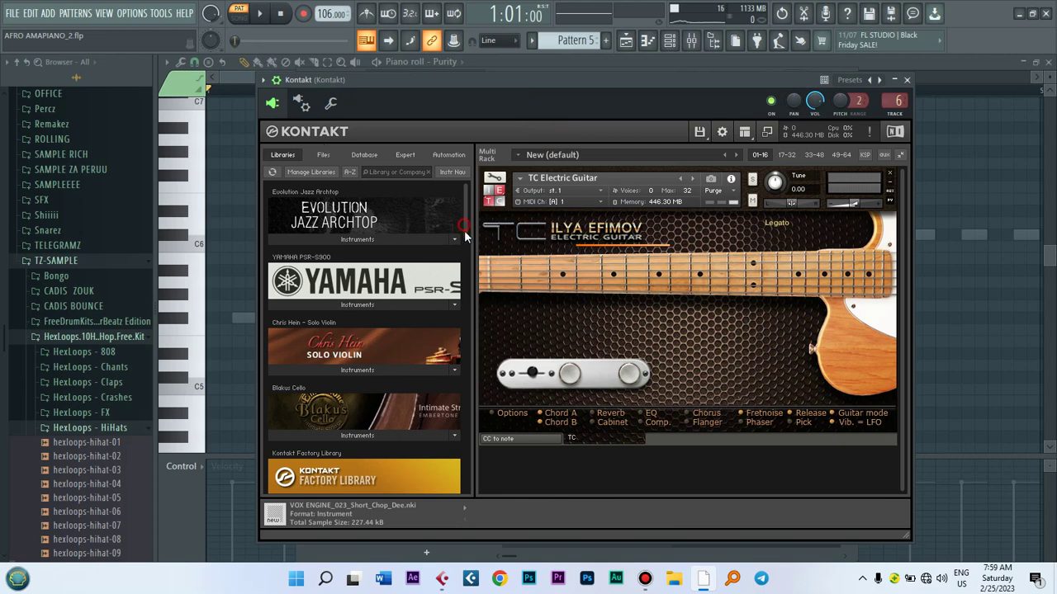
{"action": "left_click_drag", "start_coordinate": [465, 236], "coordinate": [473, 320]}
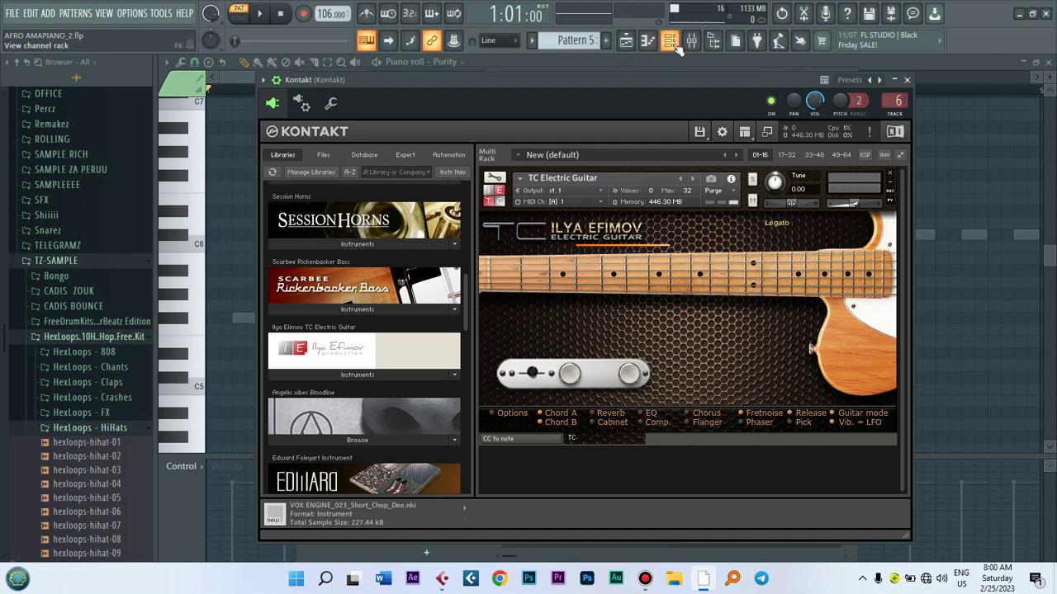
- Inspect the Fruity Stereo Enhancer, FX and Fruity Reeverb 2 effects on the Kontakt mixer track, closing the FX and reverb windows after viewing
{"action": "left_click", "coordinate": [691, 41]}
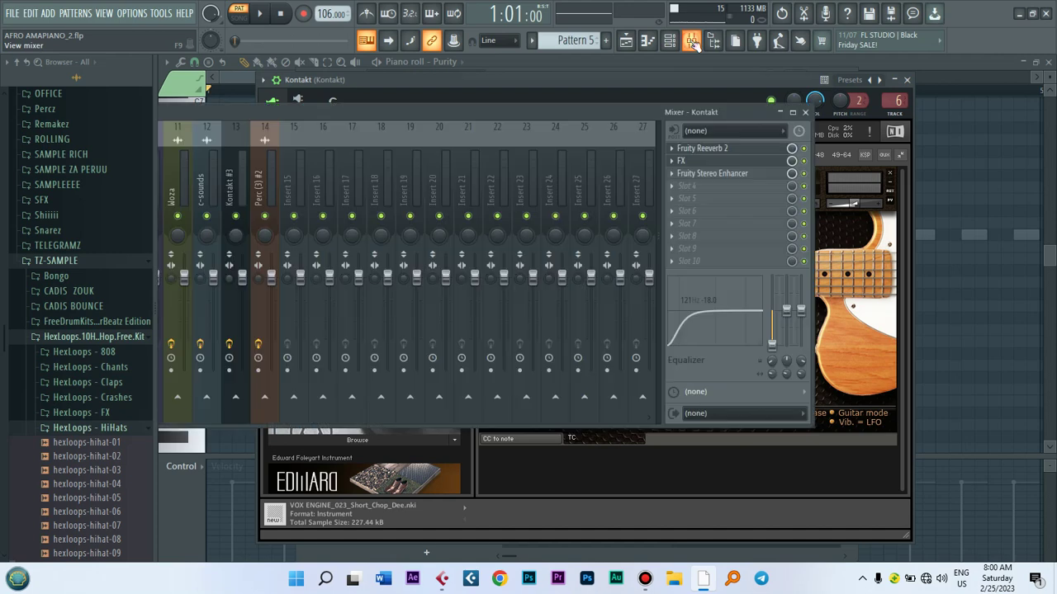
{"action": "mouse_move", "coordinate": [612, 104]}
{"action": "left_mouse_down"}
{"action": "mouse_move", "coordinate": [679, 113]}
{"action": "mouse_move", "coordinate": [568, 110]}
{"action": "left_mouse_up"}
{"action": "left_click", "coordinate": [703, 169]}
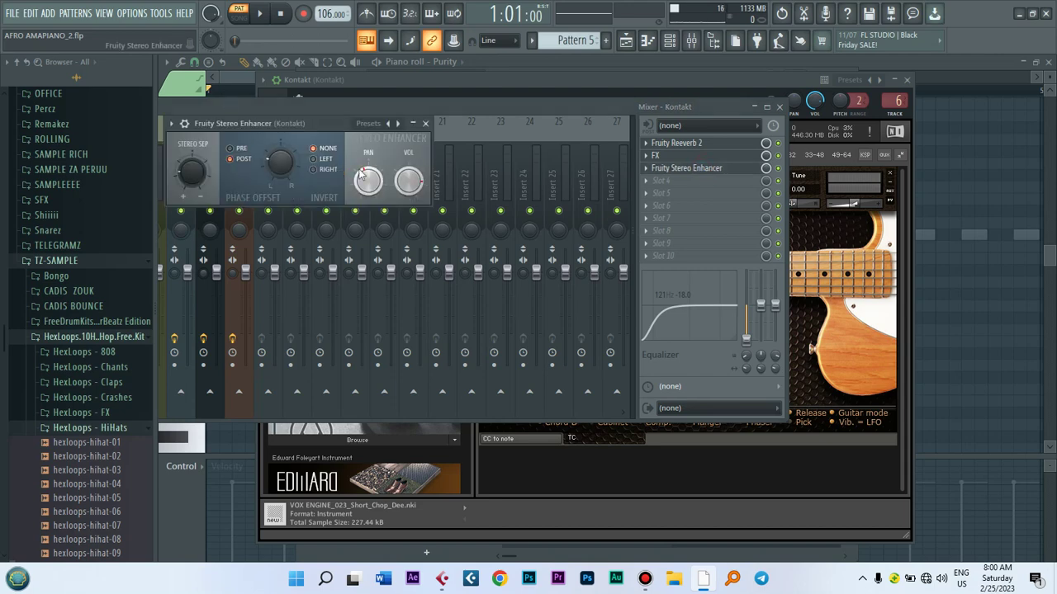
{"action": "left_click", "coordinate": [681, 158]}
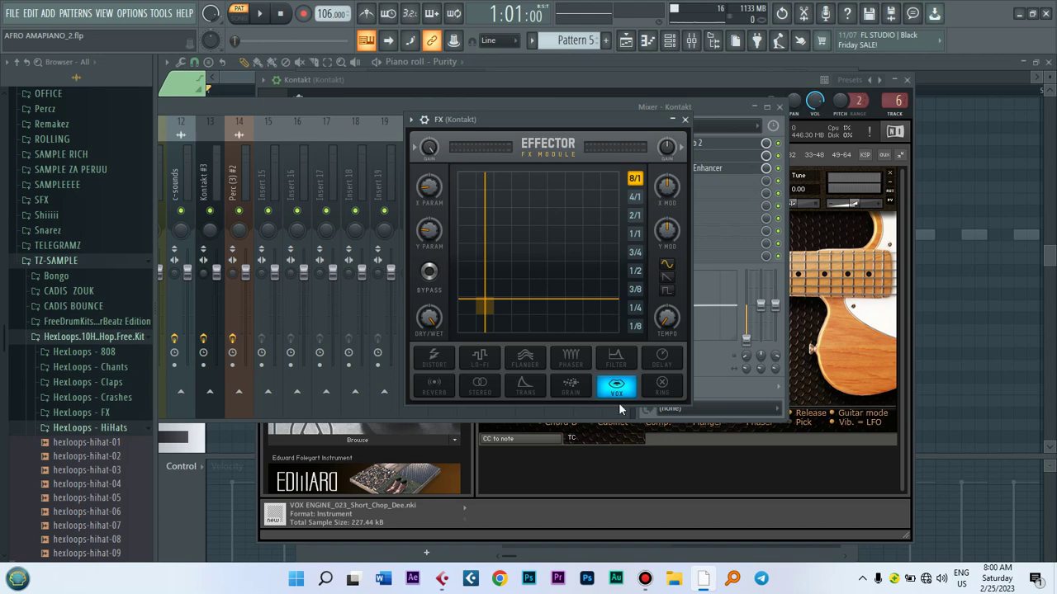
{"action": "left_click", "coordinate": [682, 120]}
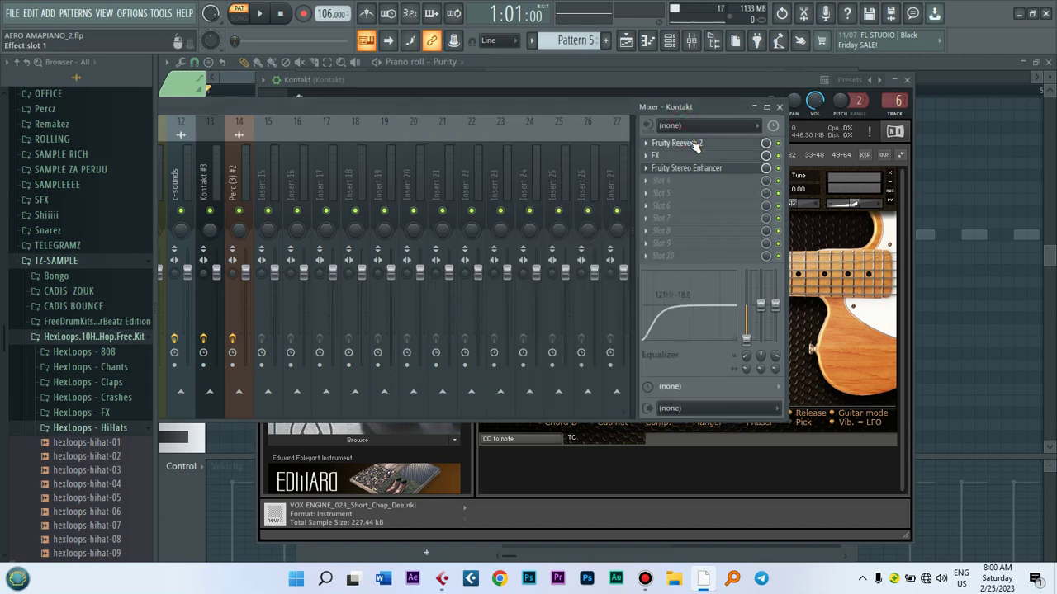
{"action": "left_click", "coordinate": [677, 144]}
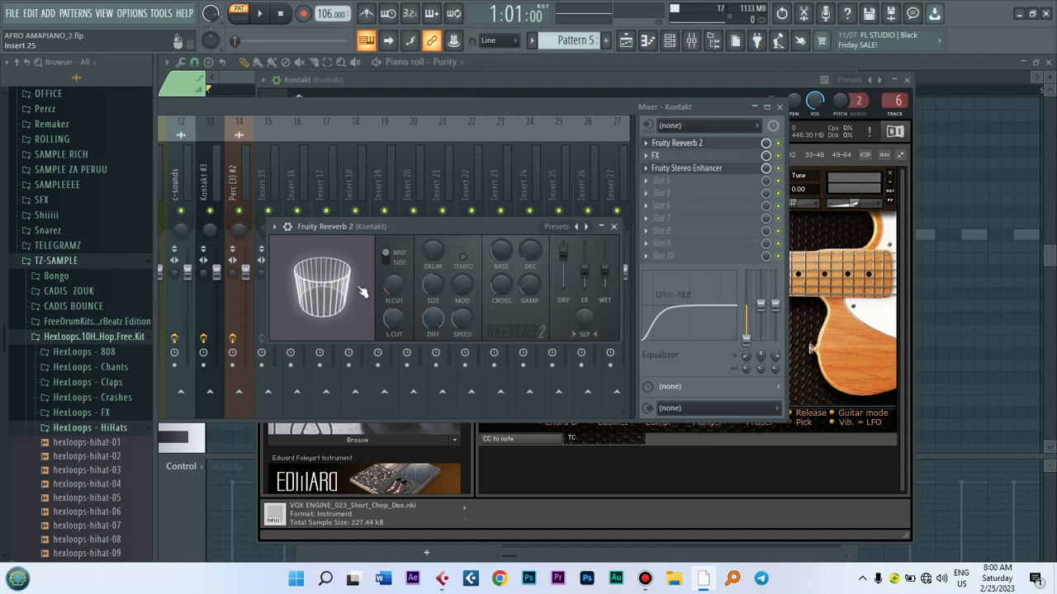
{"action": "left_click", "coordinate": [614, 226]}
- Play the Pattern 5 guitar with its three mixer effects on, bypassed and on again to compare the sound, and return to the channel rack
{"action": "key", "text": "space"}
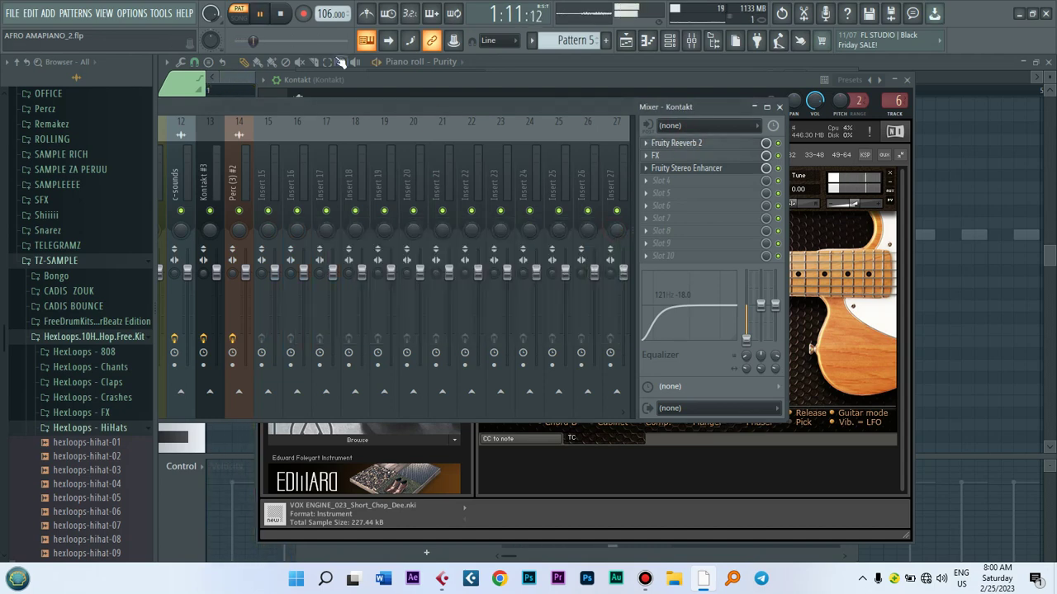
{"action": "key", "text": "space"}
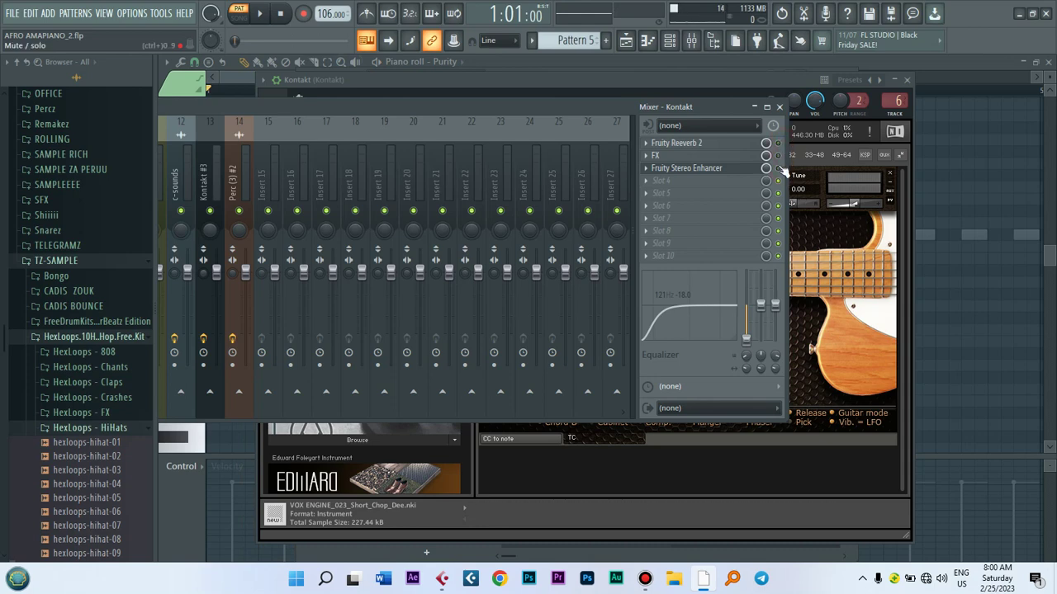
{"action": "key", "text": "space"}
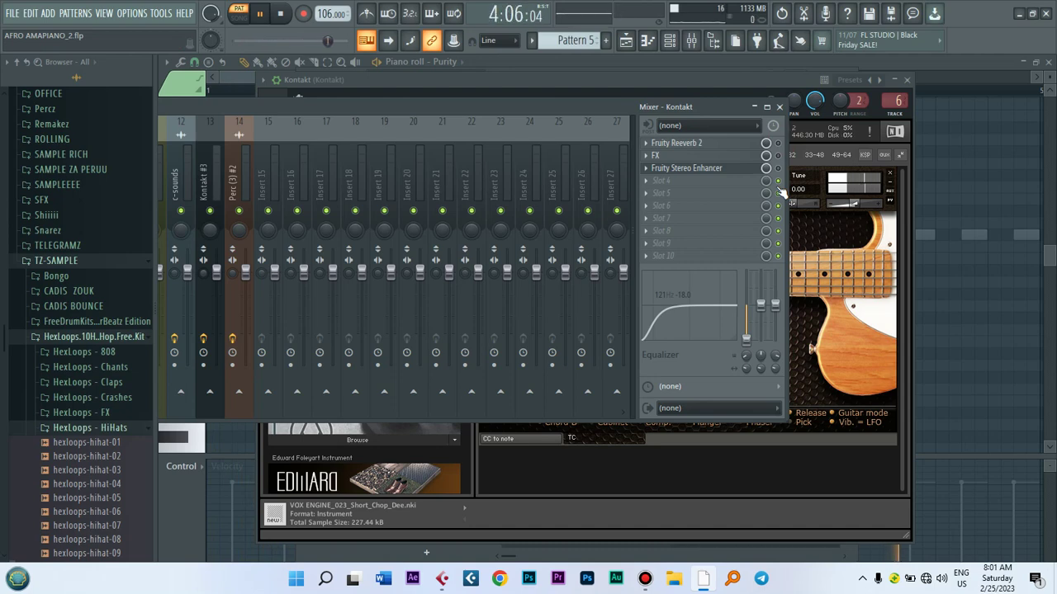
{"action": "key", "text": "space"}
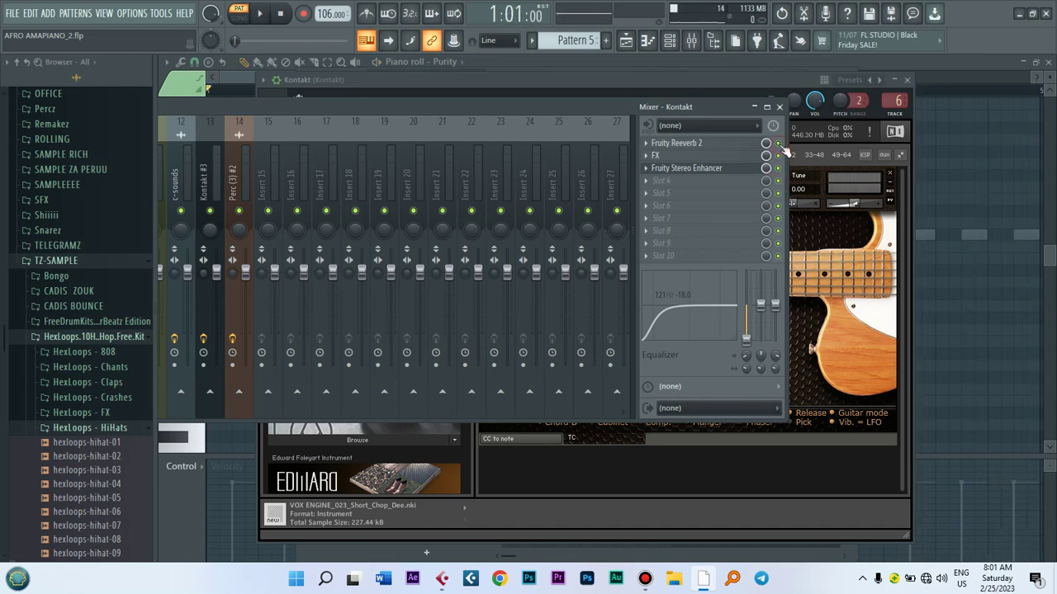
{"action": "key", "text": "space"}
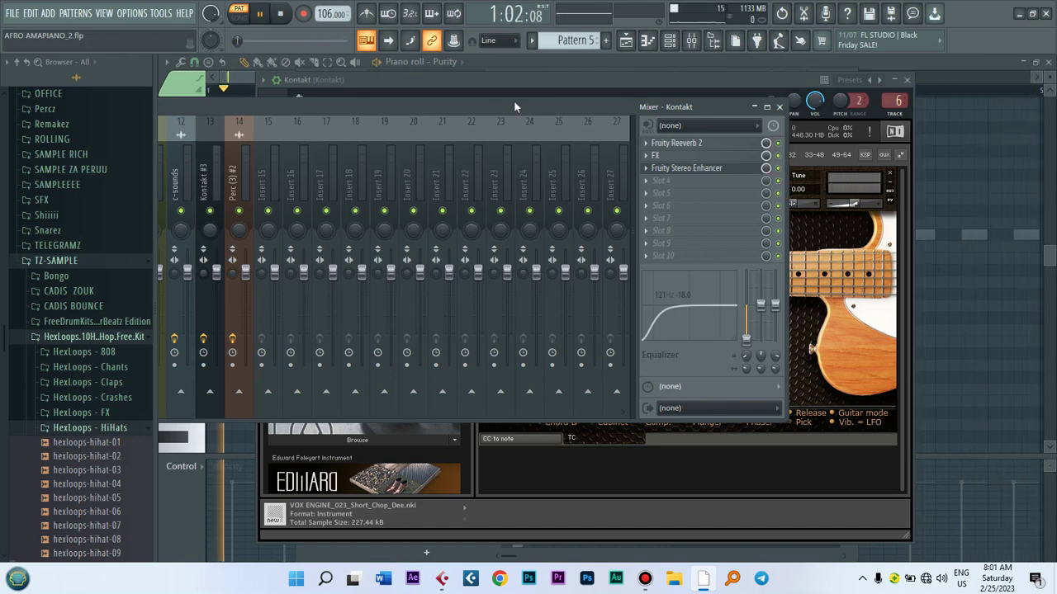
{"action": "left_click", "coordinate": [670, 47]}
{"action": "key", "text": "space"}
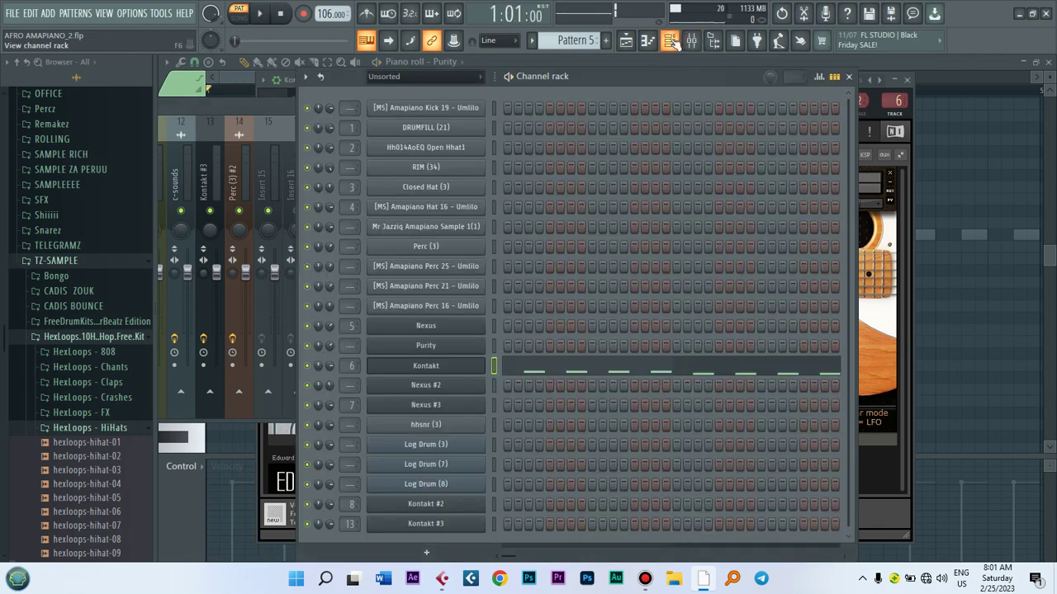
- Open the Kontakt guitar notes of Pattern 5 in the piano roll, play them with all four bars in view, and return to the channel rack
{"action": "left_click", "coordinate": [545, 370]}
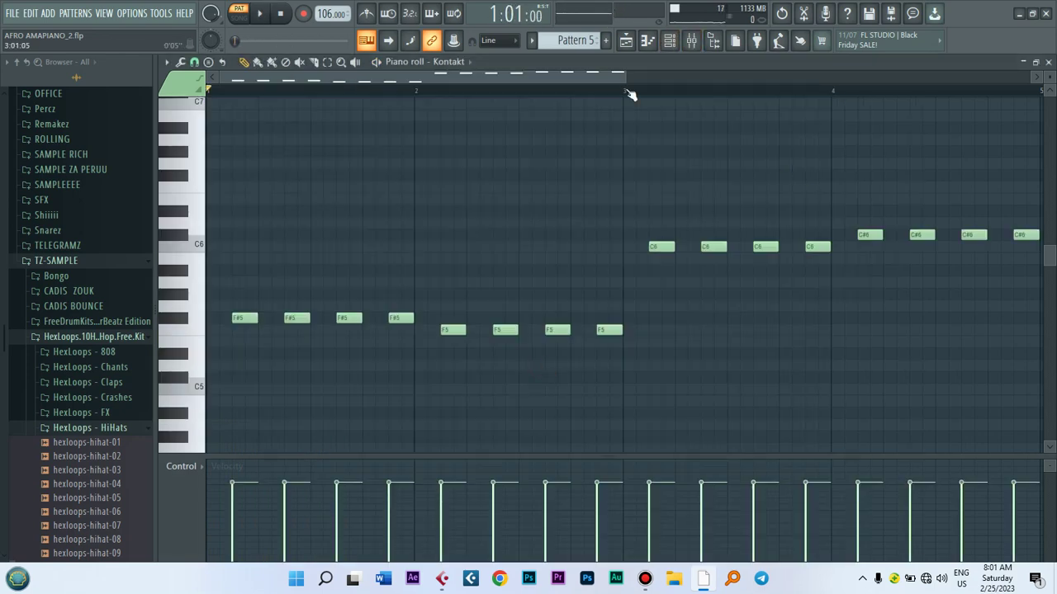
{"action": "mouse_move", "coordinate": [626, 76]}
{"action": "left_mouse_down"}
{"action": "mouse_move", "coordinate": [815, 102]}
{"action": "mouse_move", "coordinate": [625, 86]}
{"action": "left_mouse_up"}
{"action": "key", "text": "space"}
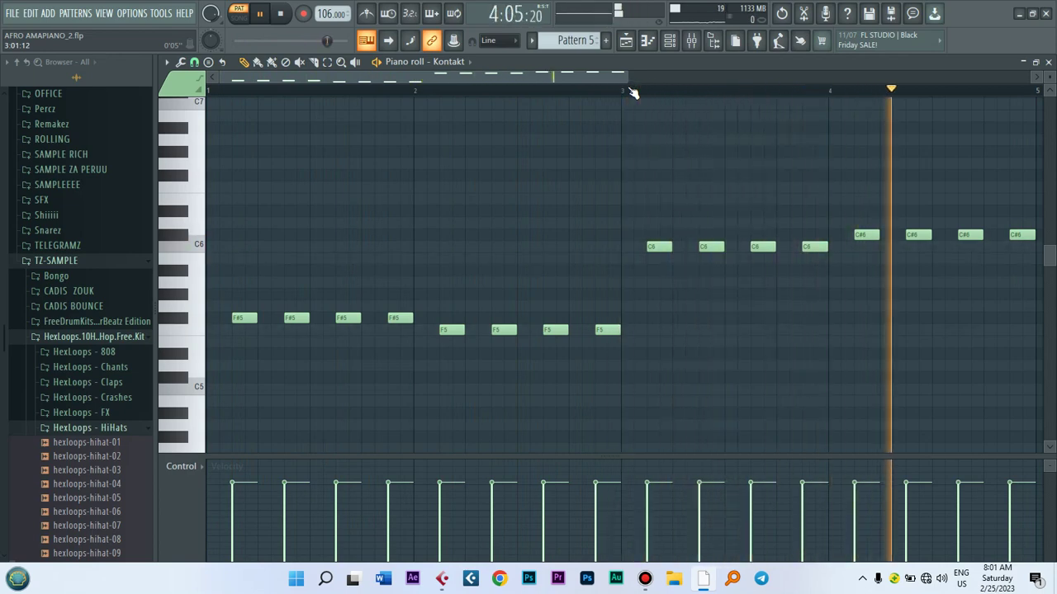
{"action": "key", "text": "space"}
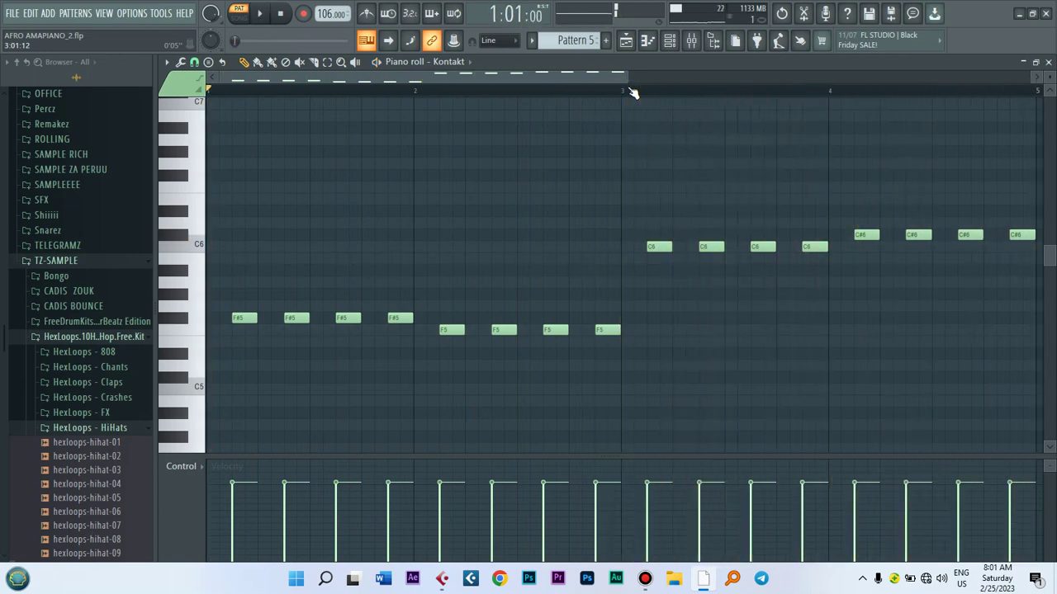
{"action": "left_click", "coordinate": [670, 41]}
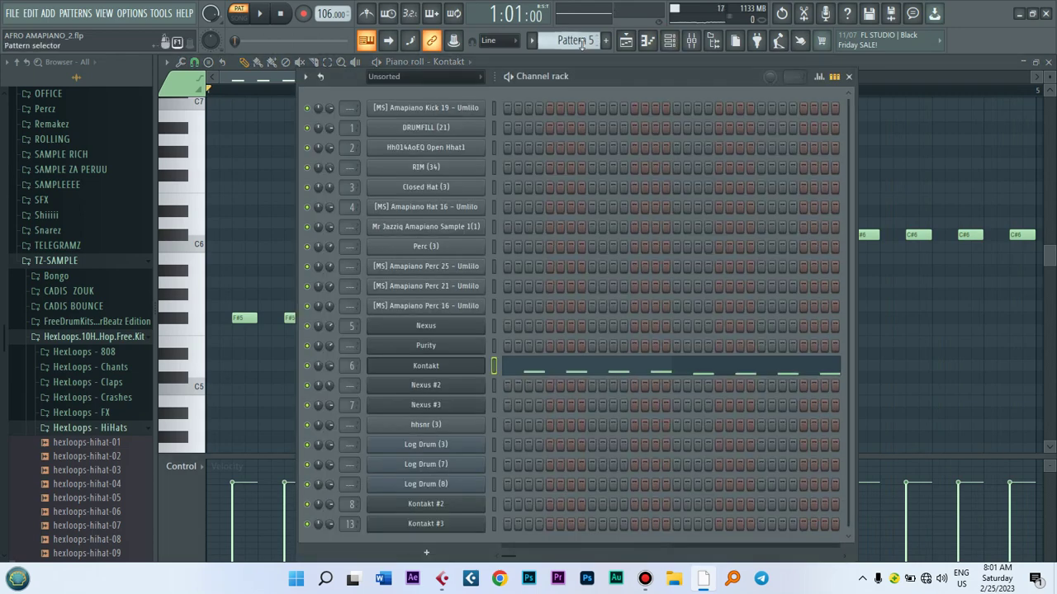
- Select Pattern 6 and open its Nexus #2 instrument to examine the preset in use
{"action": "scroll", "coordinate": [576, 41], "scroll_direction": "down", "scroll_amount": 1}
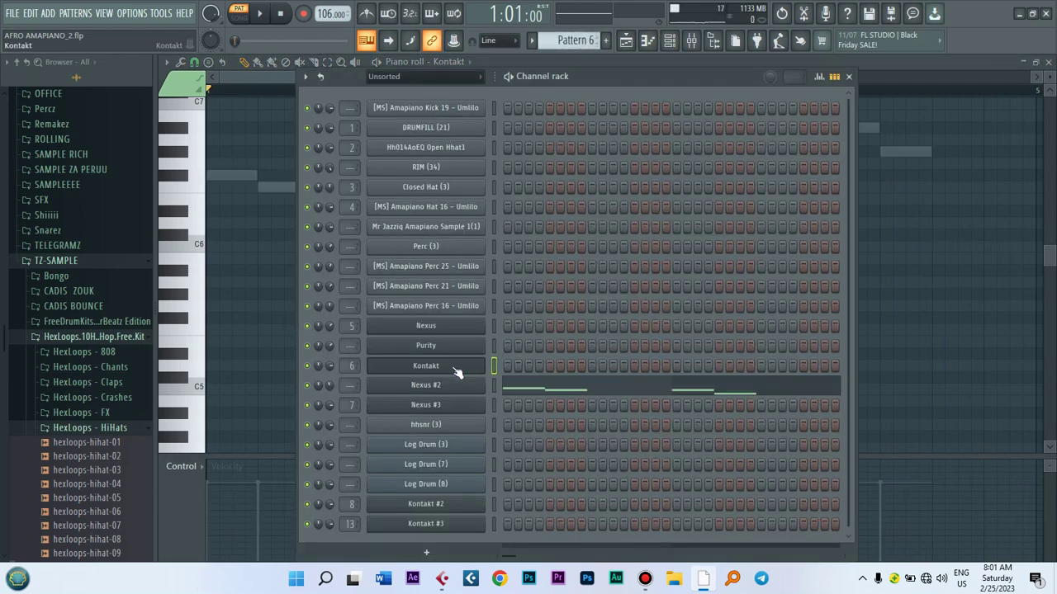
{"action": "left_click", "coordinate": [426, 385]}
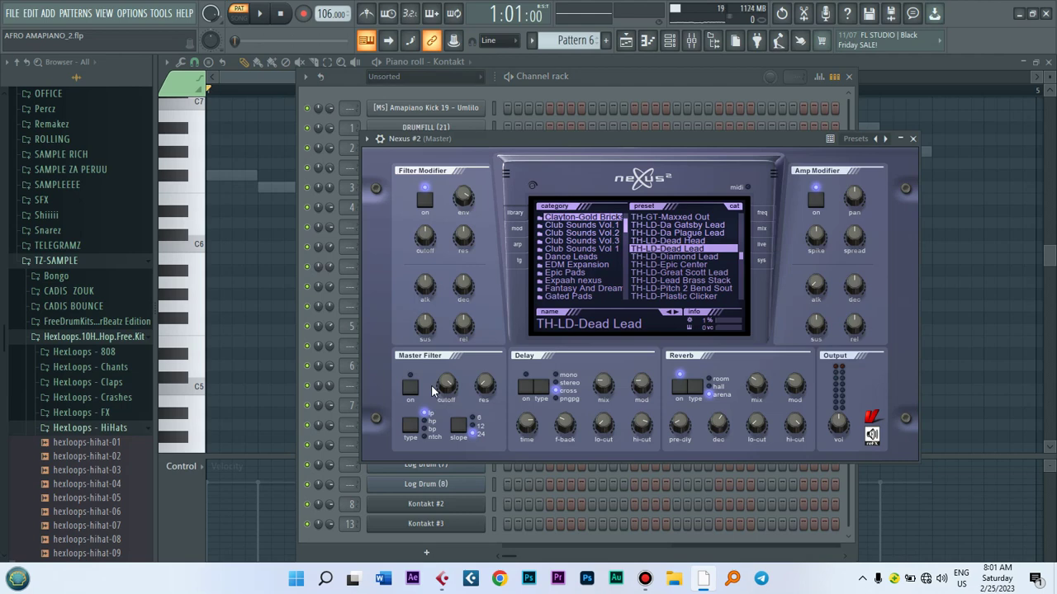
{"action": "left_click_drag", "start_coordinate": [569, 137], "coordinate": [575, 109]}
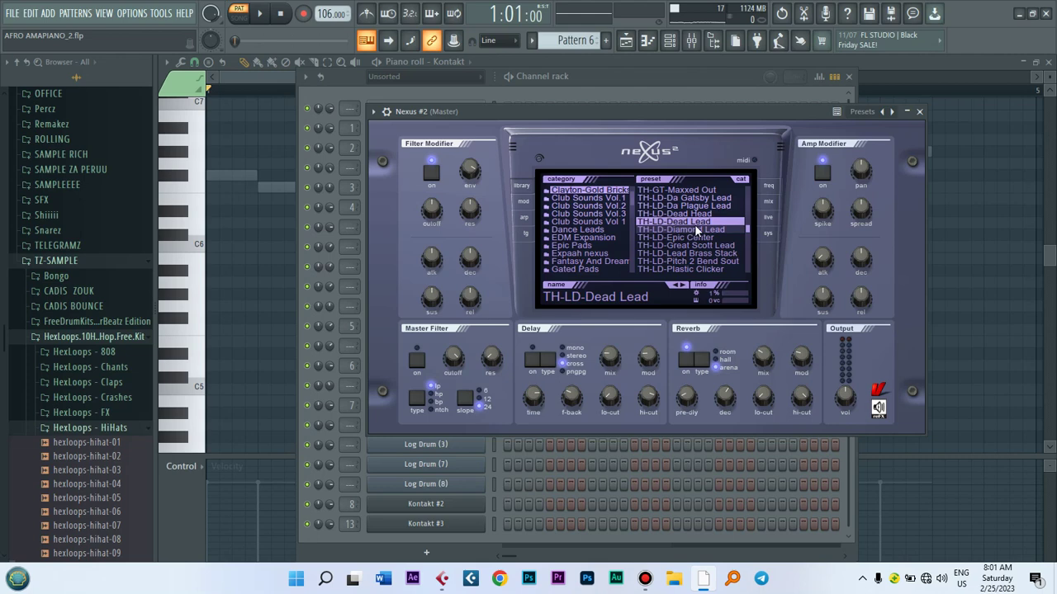
- Open the Nexus #2 melody of Pattern 6 in the piano roll, play it twice with all notes in view, and return to the channel rack
{"action": "left_click", "coordinate": [603, 83]}
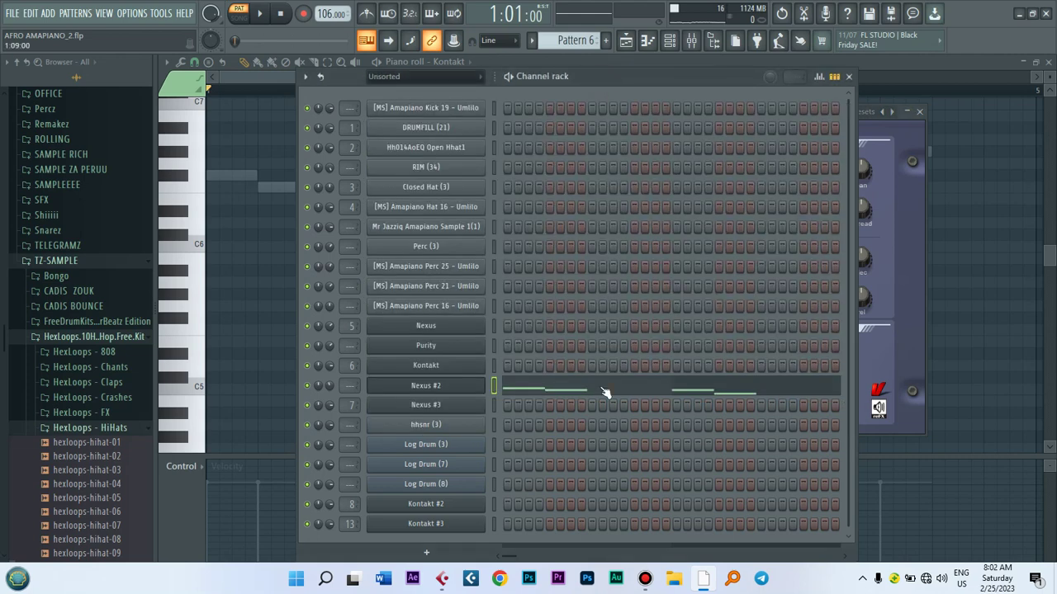
{"action": "left_click", "coordinate": [581, 390]}
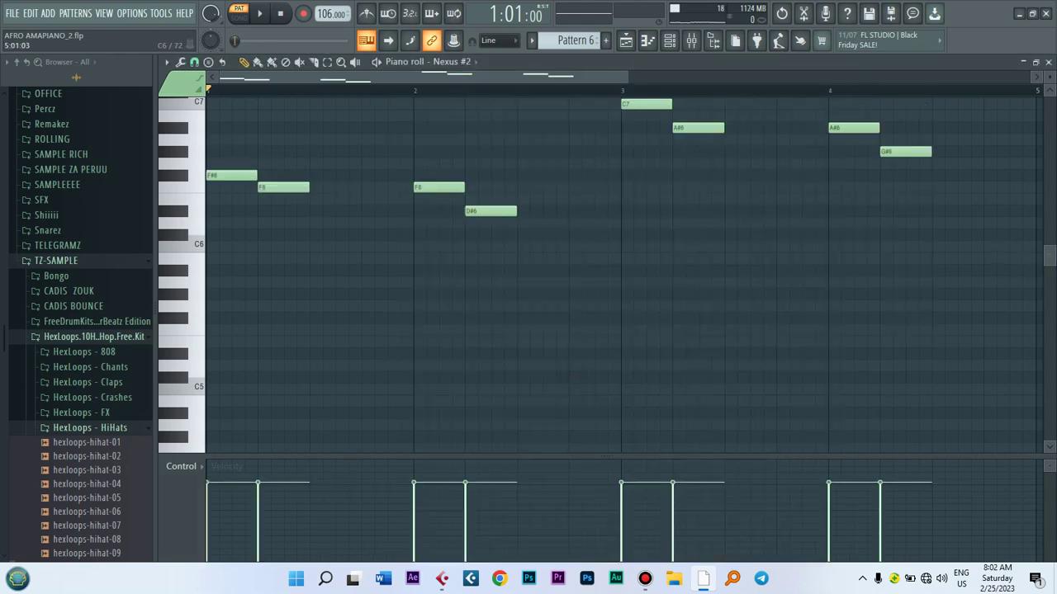
{"action": "left_click_drag", "start_coordinate": [1052, 262], "coordinate": [1052, 244]}
{"action": "key", "text": "space"}
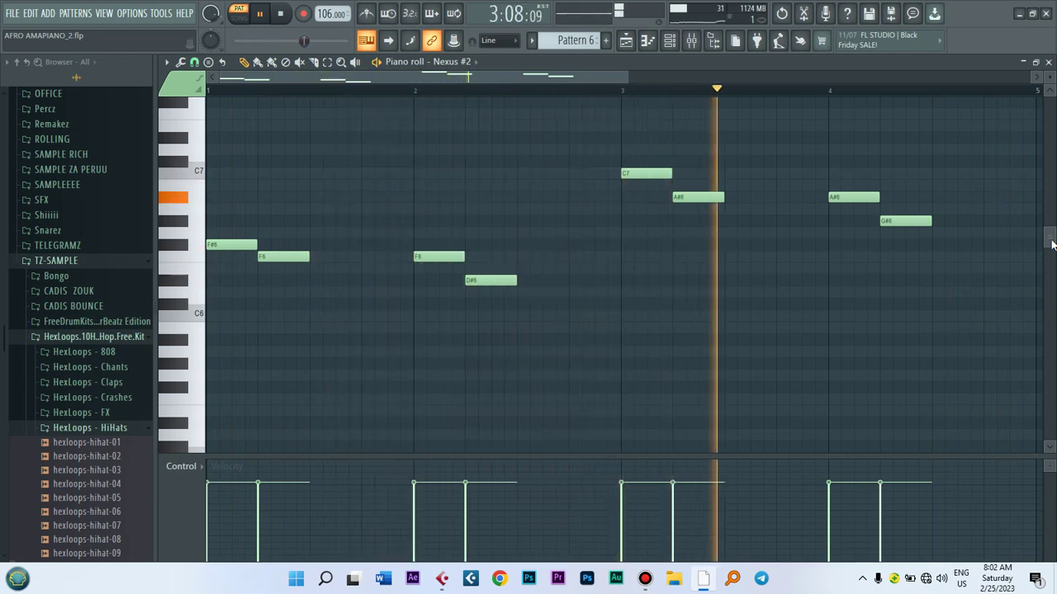
{"action": "key", "text": "space"}
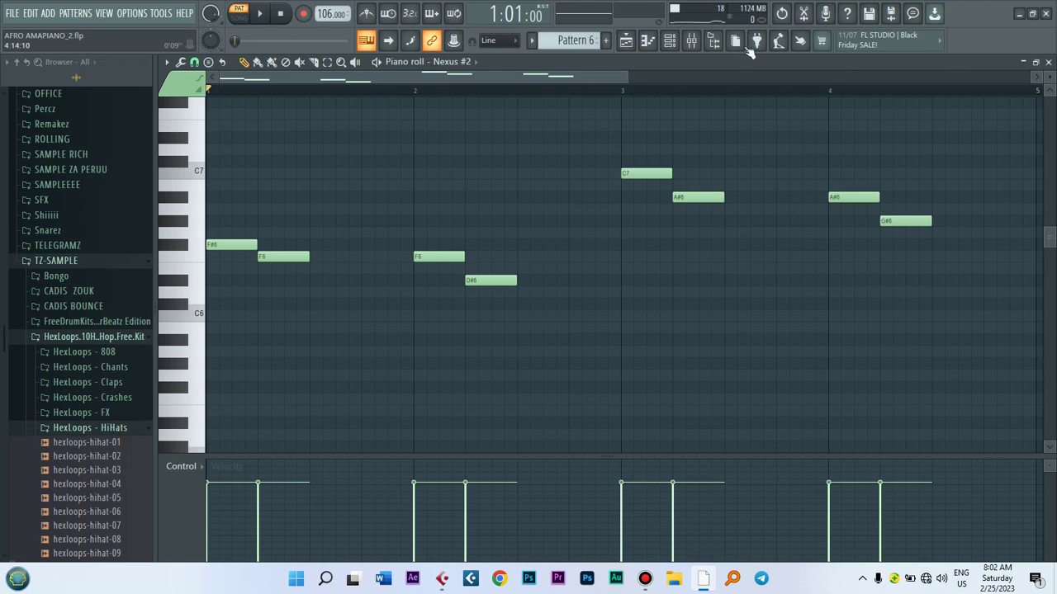
{"action": "key", "text": "space"}
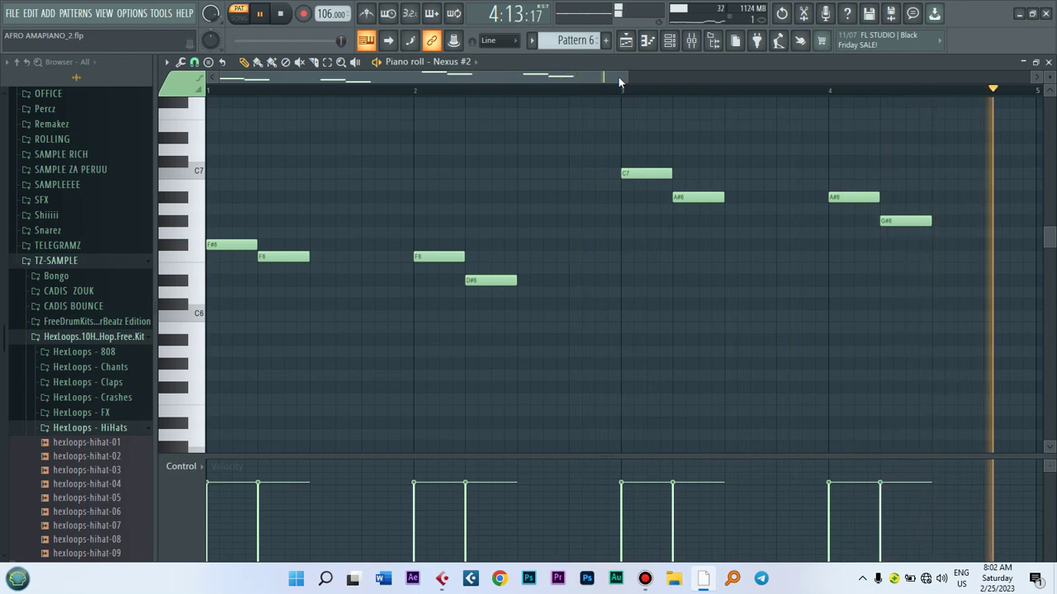
{"action": "key", "text": "space"}
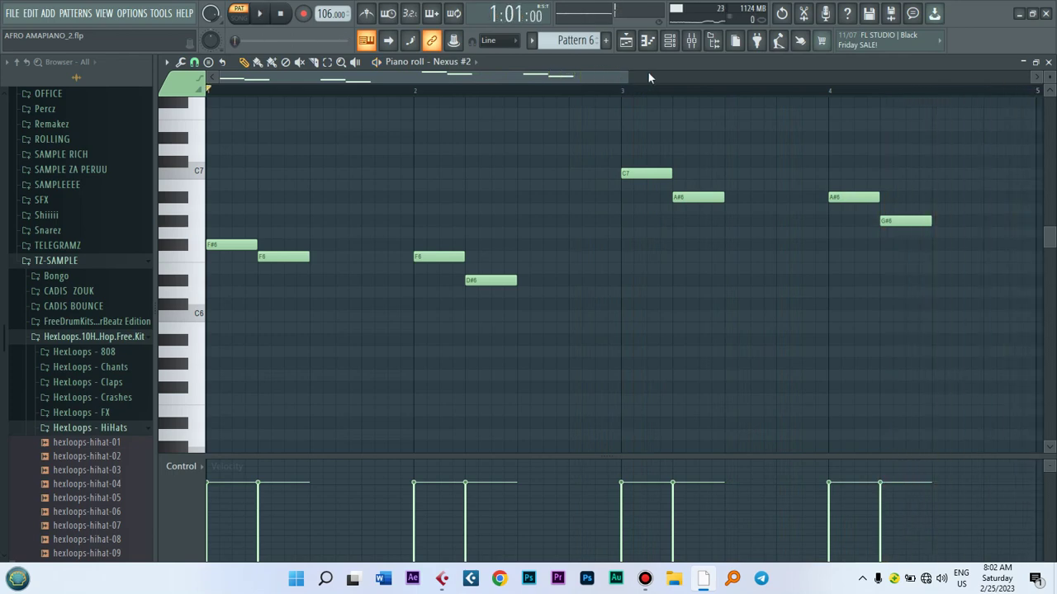
{"action": "left_click", "coordinate": [669, 39]}
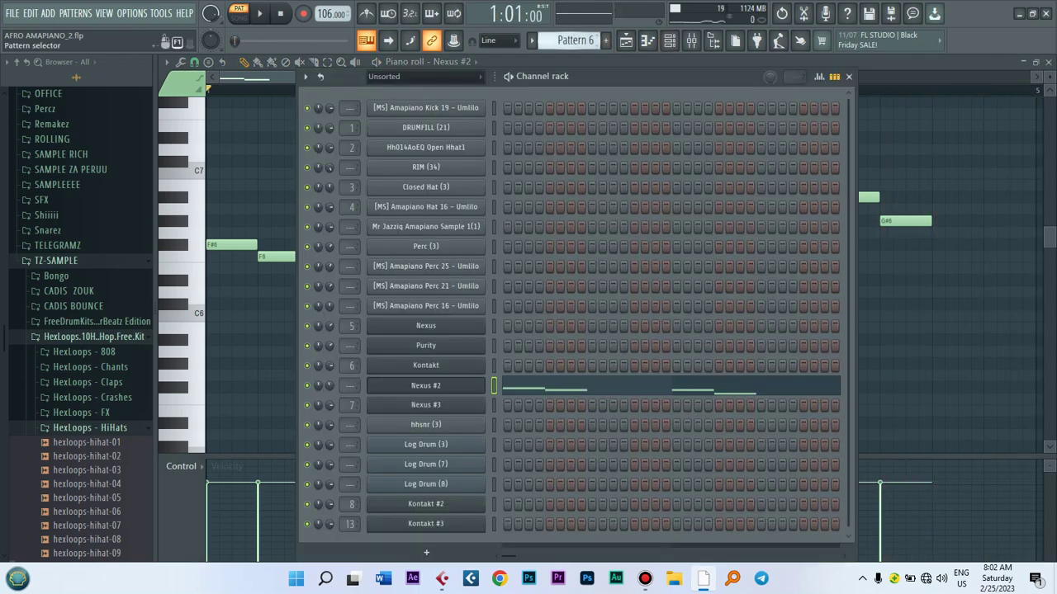
- Select Pattern 7 and open its Nexus #3 instrument to examine the preset in use
{"action": "scroll", "coordinate": [570, 40], "scroll_direction": "down", "scroll_amount": 1}
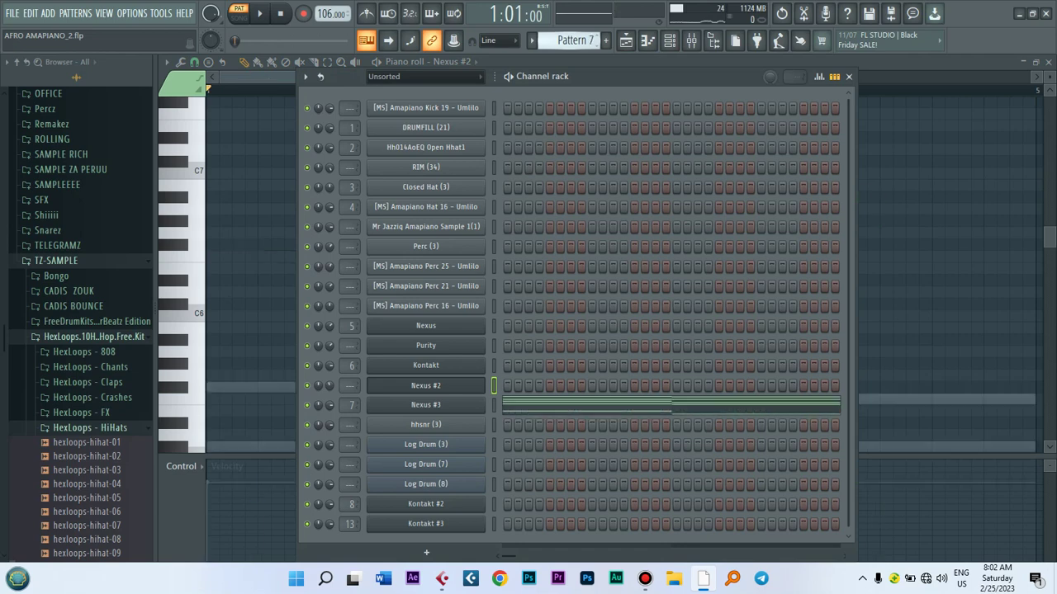
{"action": "left_click", "coordinate": [437, 405]}
{"action": "left_click_drag", "start_coordinate": [497, 145], "coordinate": [503, 121]}
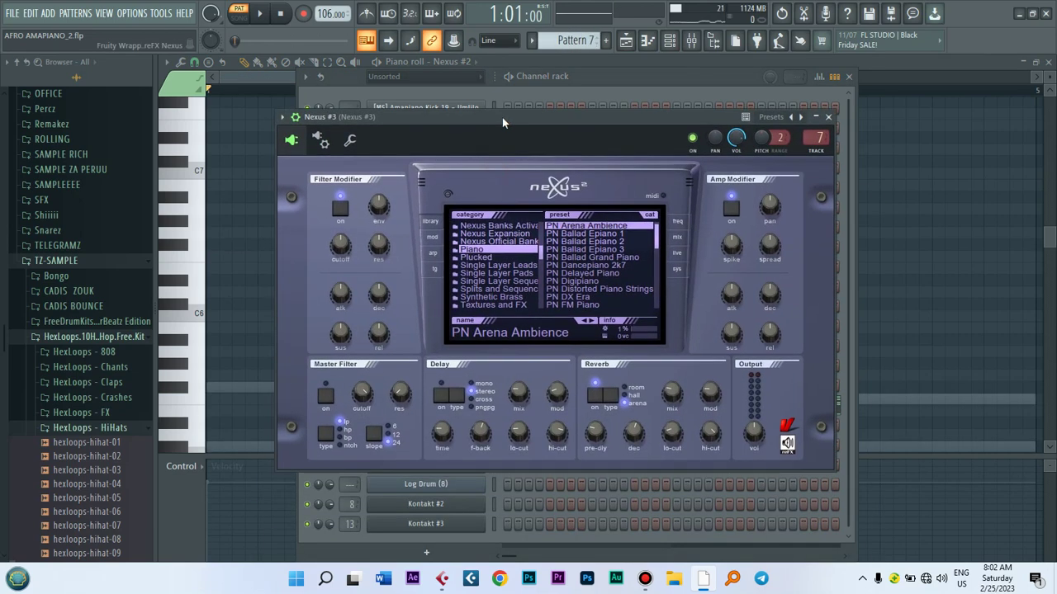
- Open the Nexus #3 chords of Pattern 7 in the piano roll and play them with all four bars in view
{"action": "left_click", "coordinate": [664, 82]}
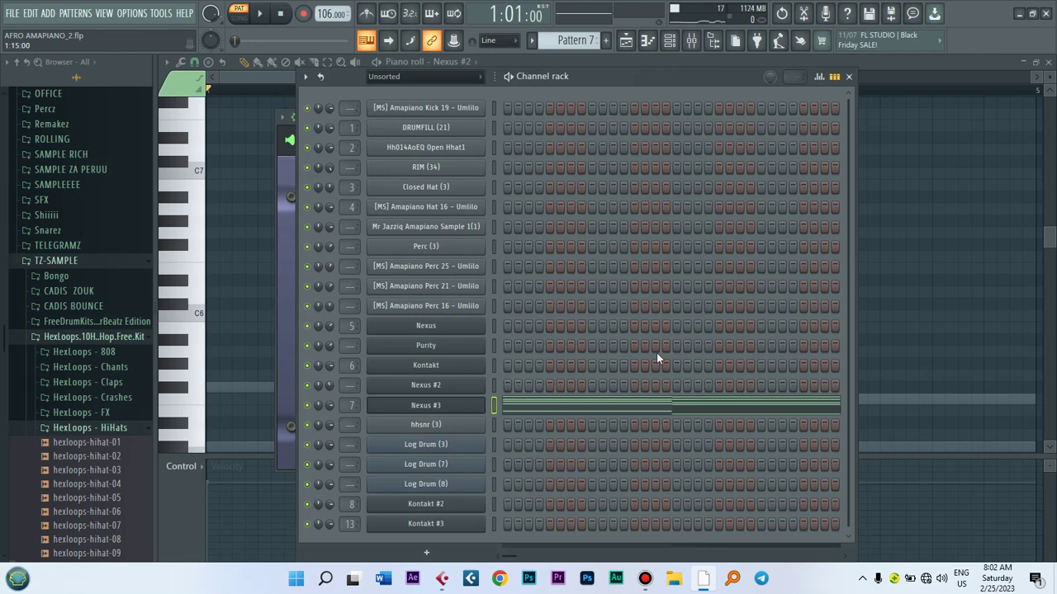
{"action": "left_click", "coordinate": [594, 408]}
{"action": "left_click_drag", "start_coordinate": [1049, 240], "coordinate": [1050, 315]}
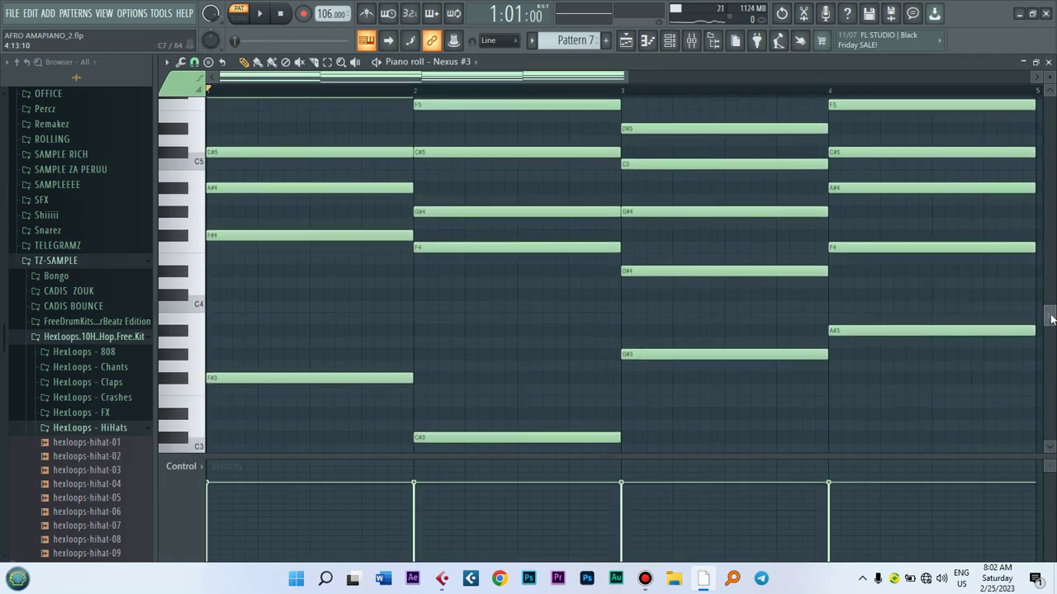
{"action": "left_click_drag", "start_coordinate": [625, 78], "coordinate": [850, 130]}
{"action": "key", "text": "space"}
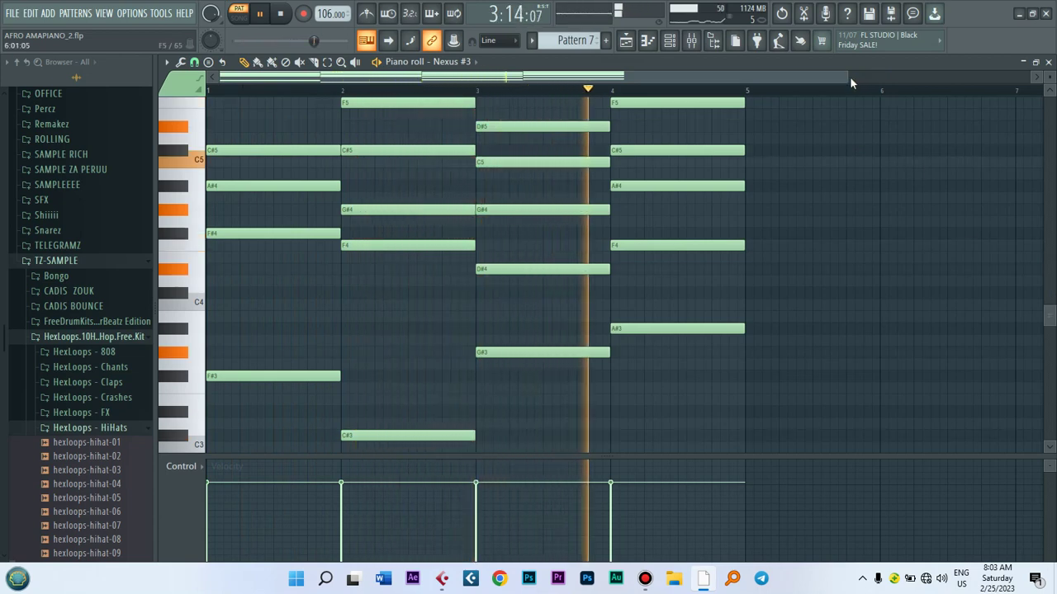
{"action": "left_click_drag", "start_coordinate": [848, 76], "coordinate": [639, 89]}
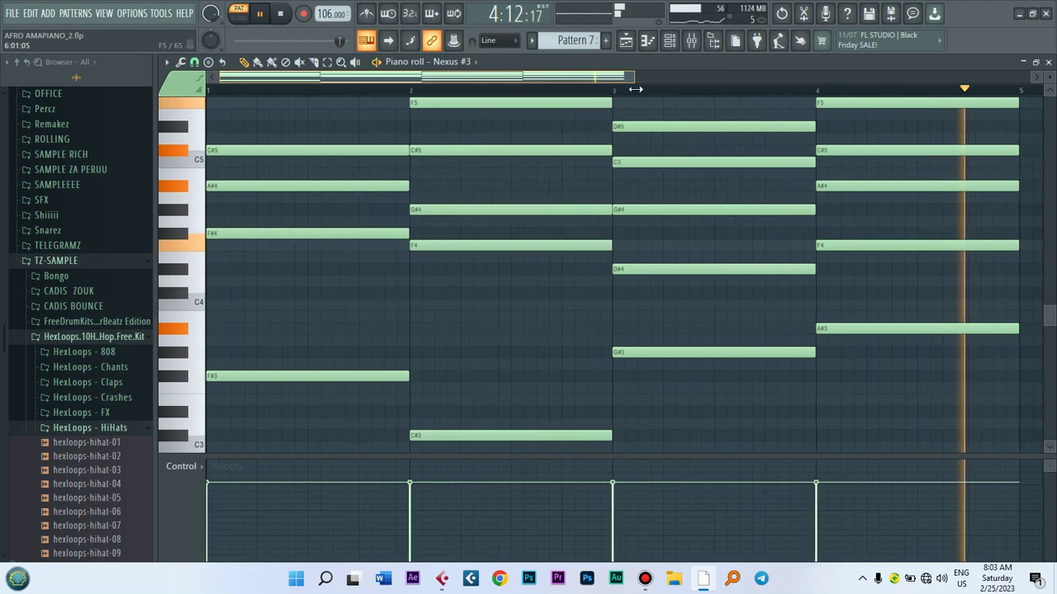
{"action": "key", "text": "space"}
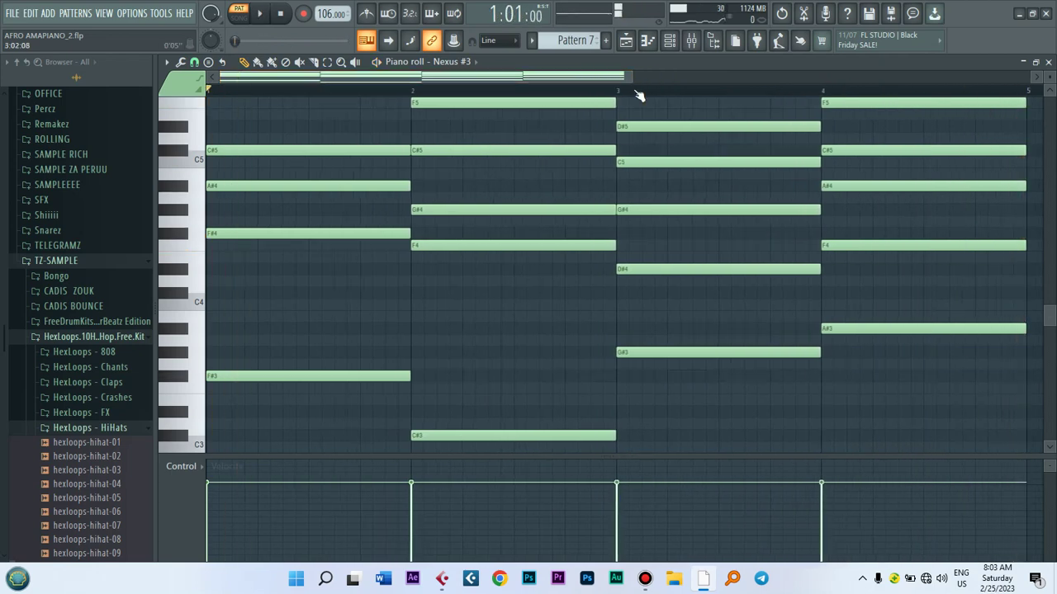
- Open the mixer and bring up the Effector FX on the Nexus #3 track to examine its filter settings
{"action": "left_click", "coordinate": [692, 45]}
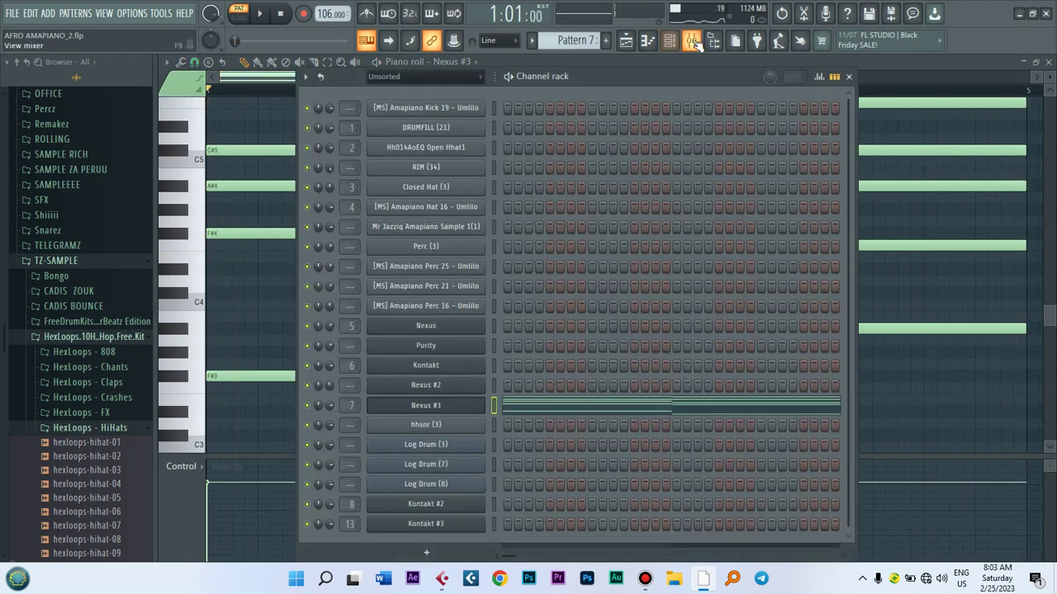
{"action": "left_click", "coordinate": [696, 43]}
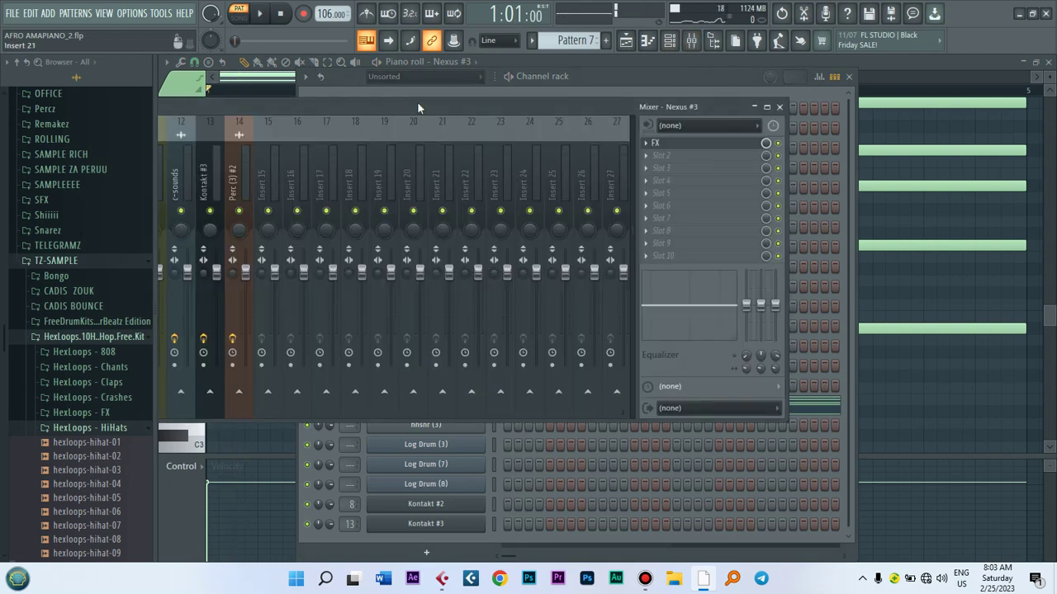
{"action": "left_click_drag", "start_coordinate": [417, 101], "coordinate": [553, 127]}
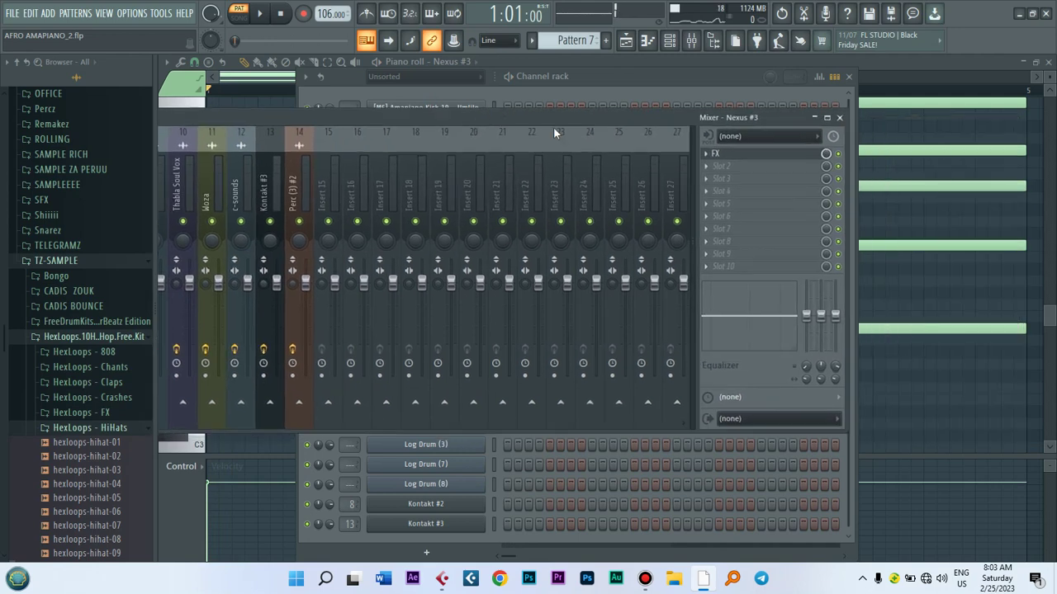
{"action": "left_click", "coordinate": [733, 155]}
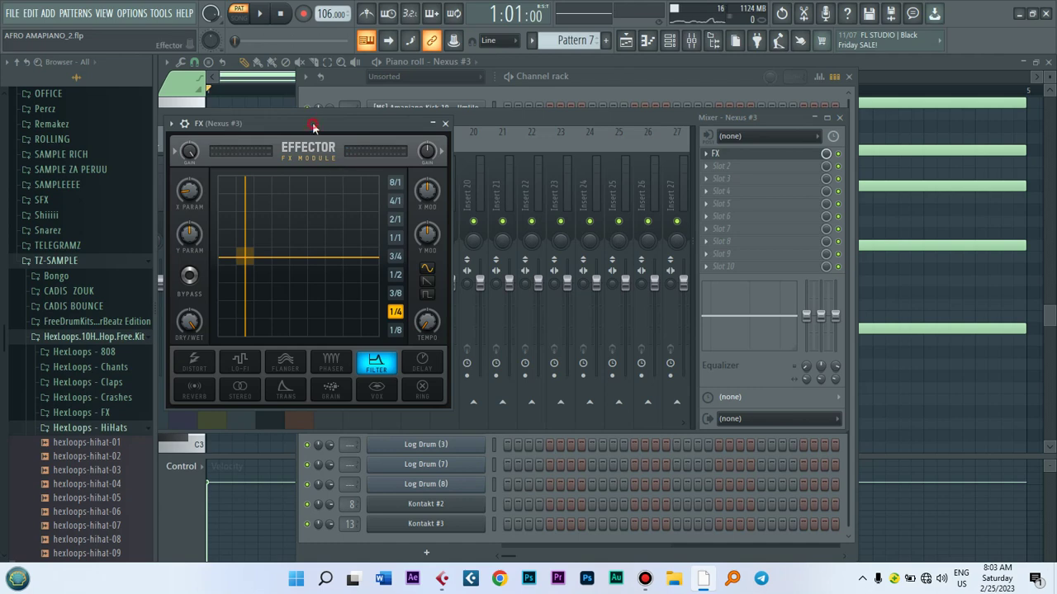
{"action": "left_click_drag", "start_coordinate": [312, 122], "coordinate": [436, 123]}
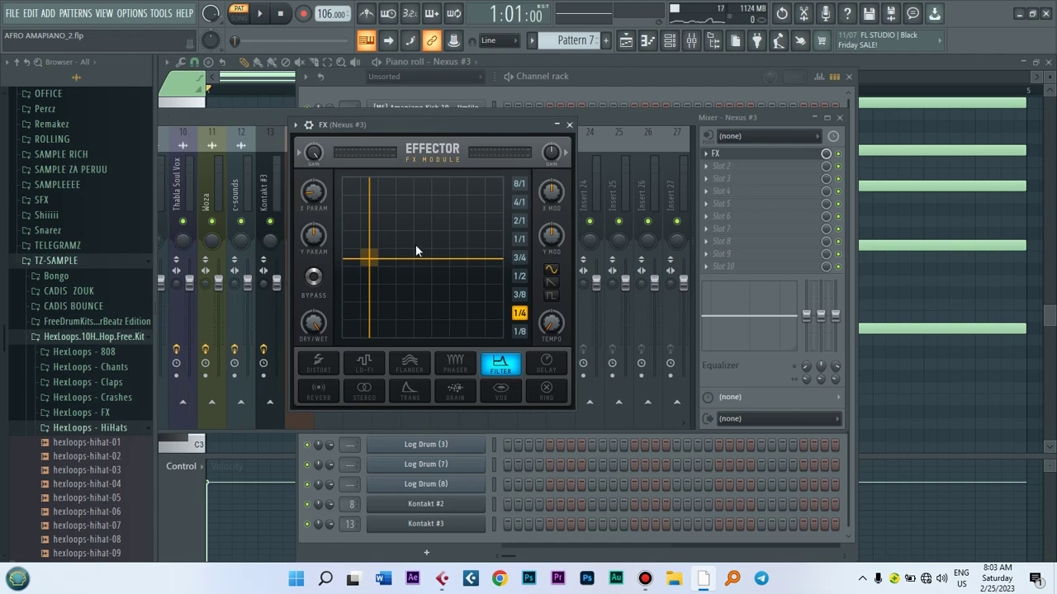
- Bypass the Effector, play Pattern 7 without the filter, and switch the effect back on
{"action": "left_click", "coordinate": [313, 281]}
{"action": "key", "text": "space"}
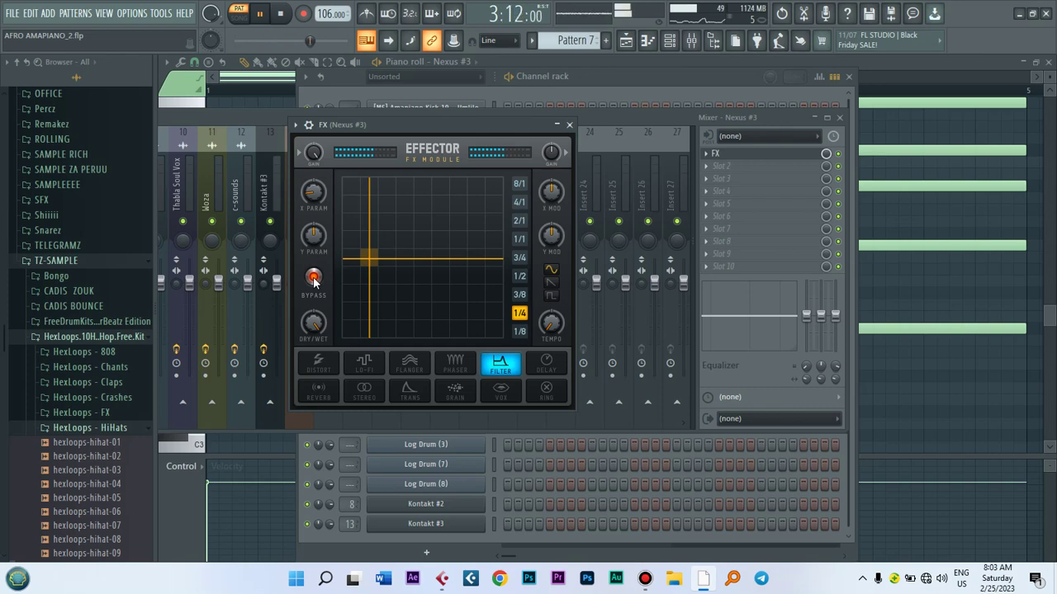
{"action": "key", "text": "space"}
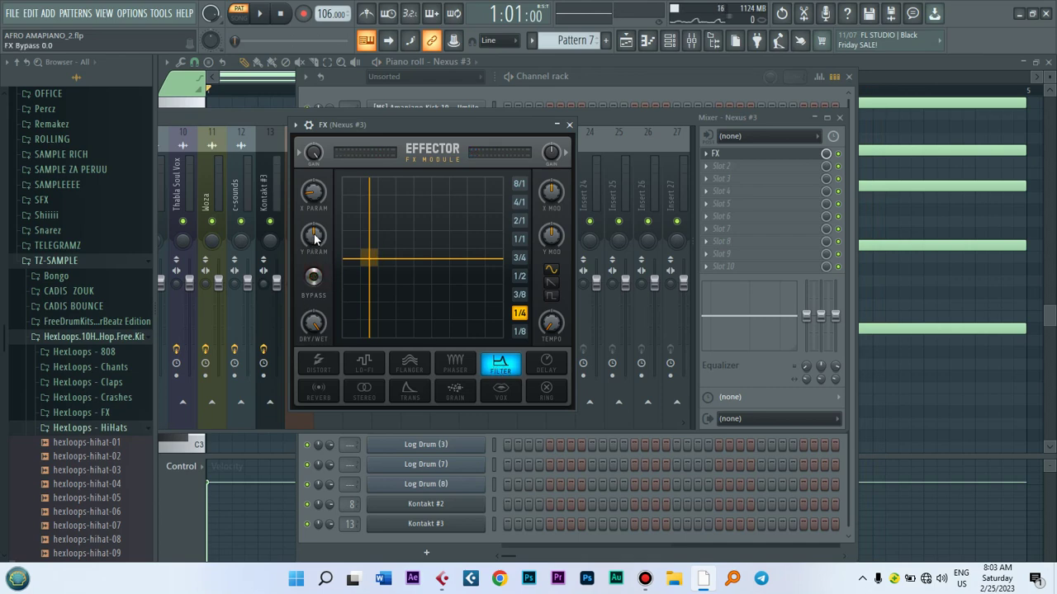
- Compare the Nexus #3 chords with the Effector filter active and bypassed during playback, leaving the effect switched on
{"action": "key", "text": "space"}
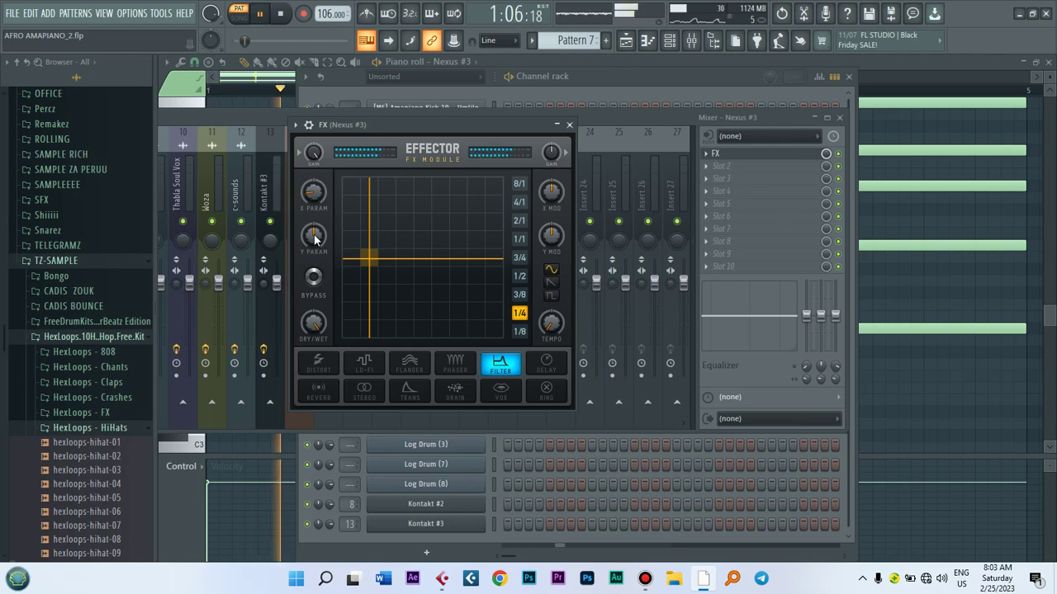
{"action": "left_click_drag", "start_coordinate": [314, 239], "coordinate": [314, 214]}
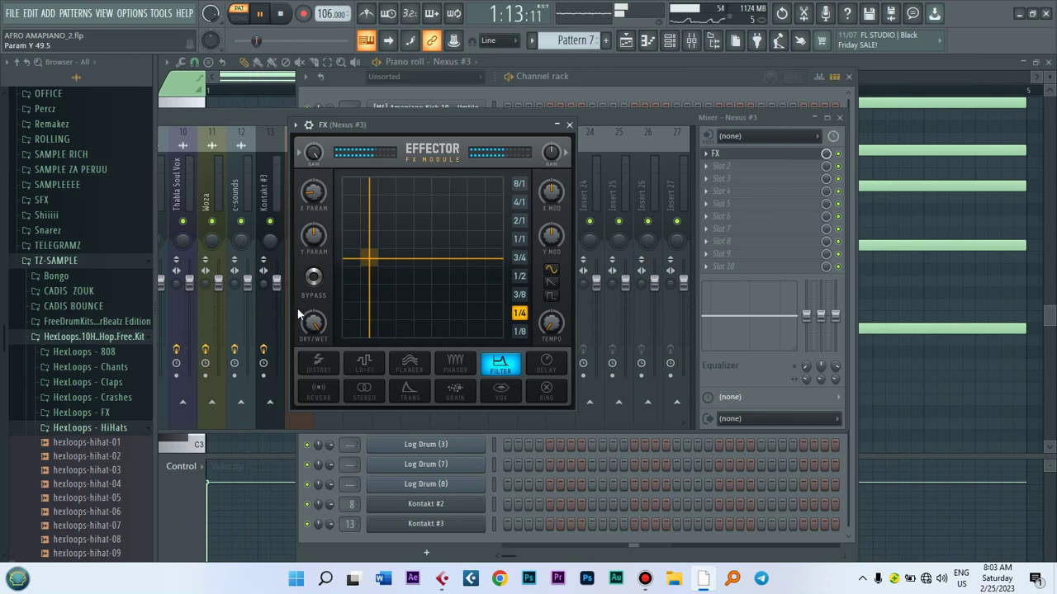
{"action": "left_click", "coordinate": [313, 279]}
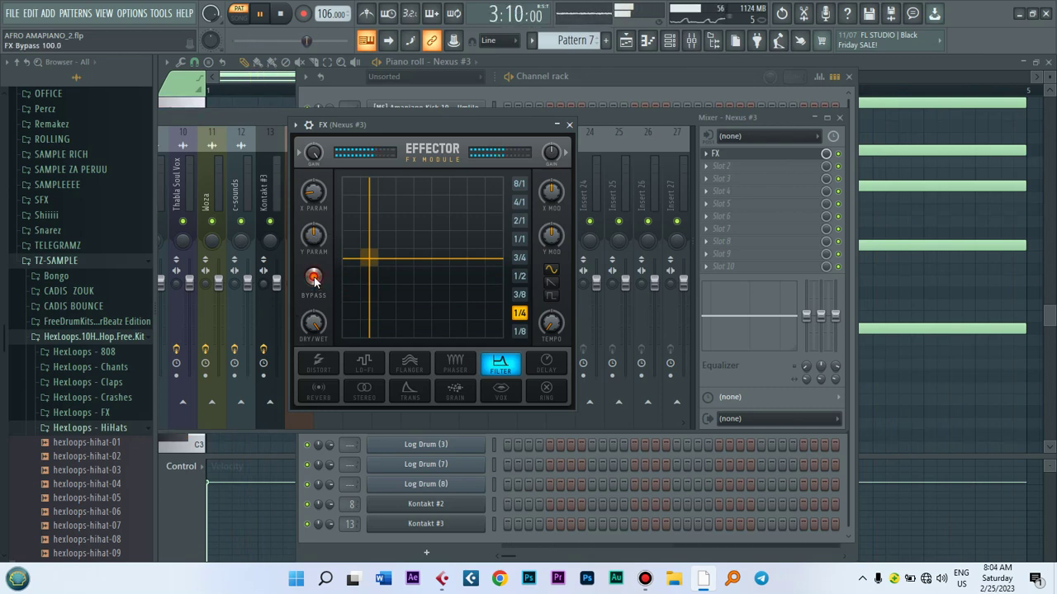
{"action": "key", "text": "space"}
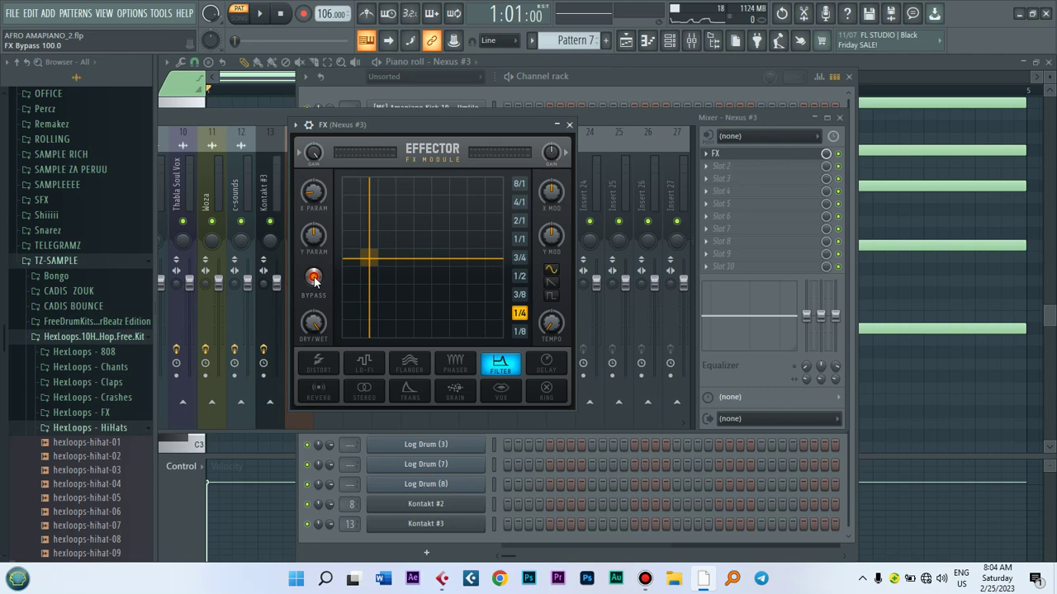
{"action": "key", "text": "space"}
{"action": "left_click", "coordinate": [315, 279]}
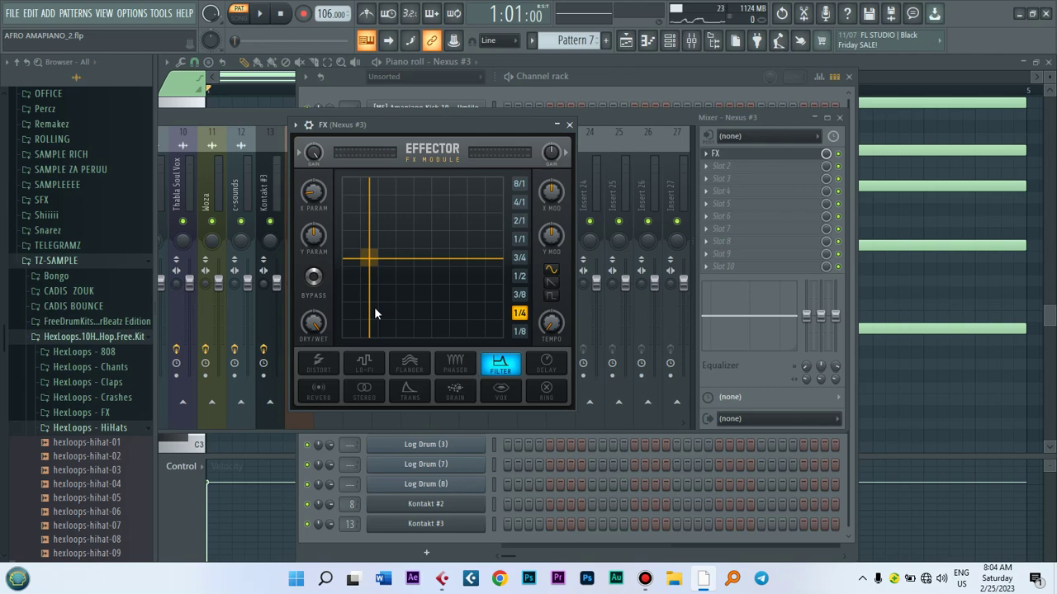
- Play Pattern 7 twice with the Effector filter active and return to the channel rack
{"action": "key", "text": "space"}
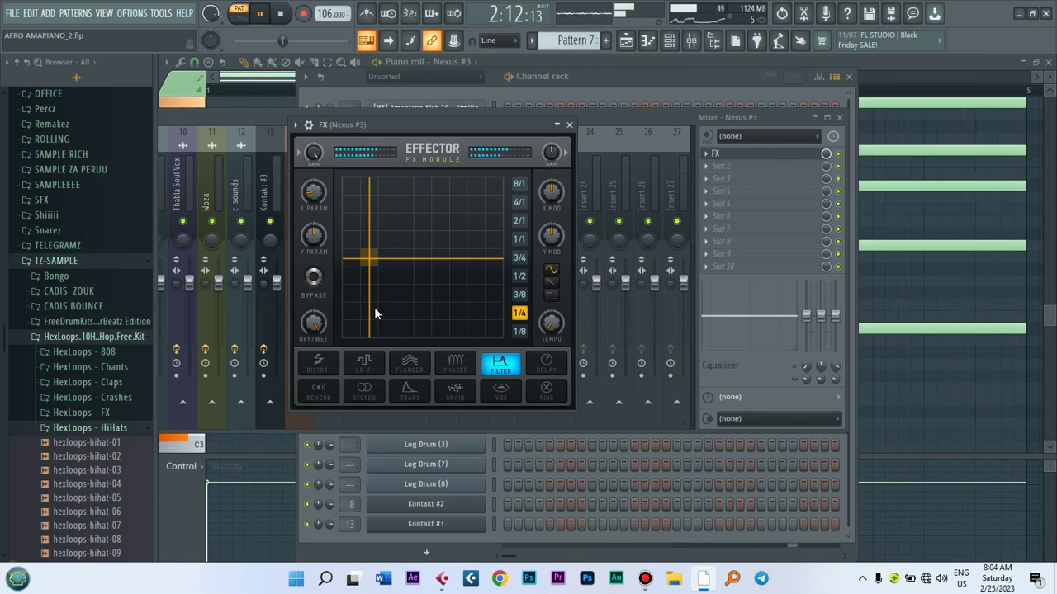
{"action": "key", "text": "space"}
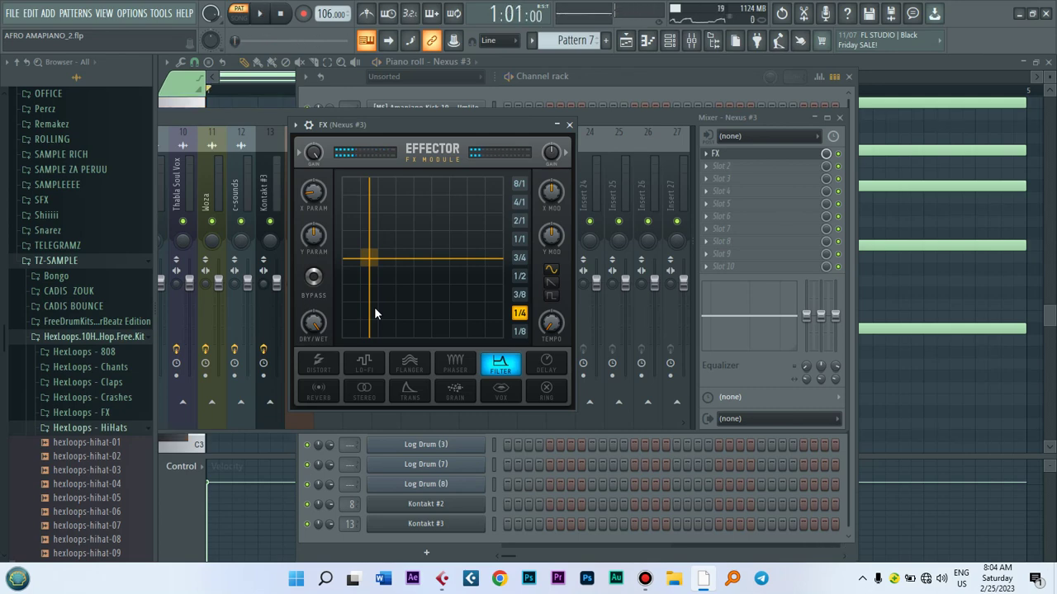
{"action": "key", "text": "space"}
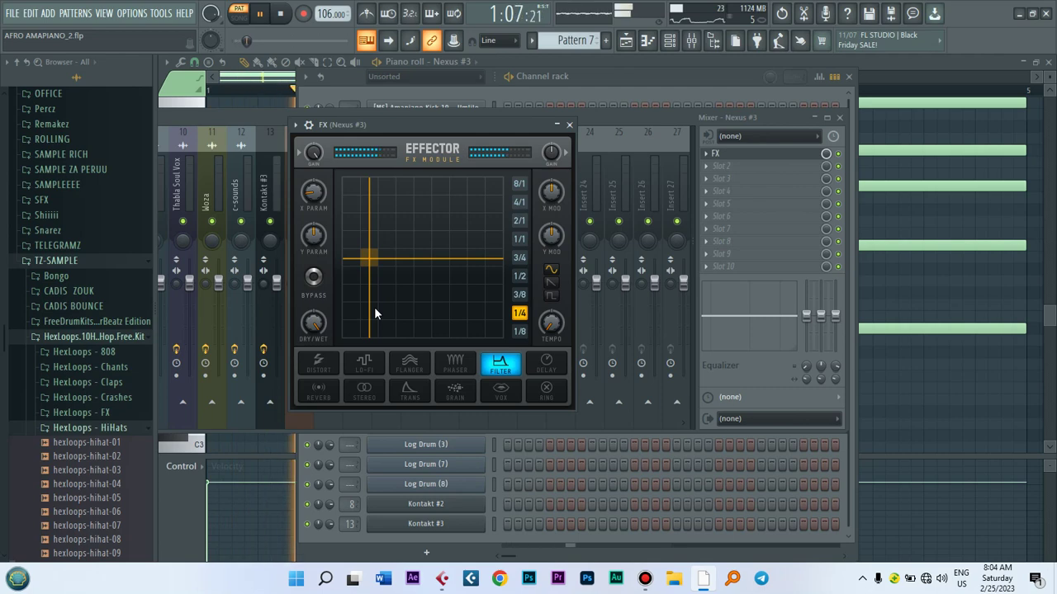
{"action": "key", "text": "space"}
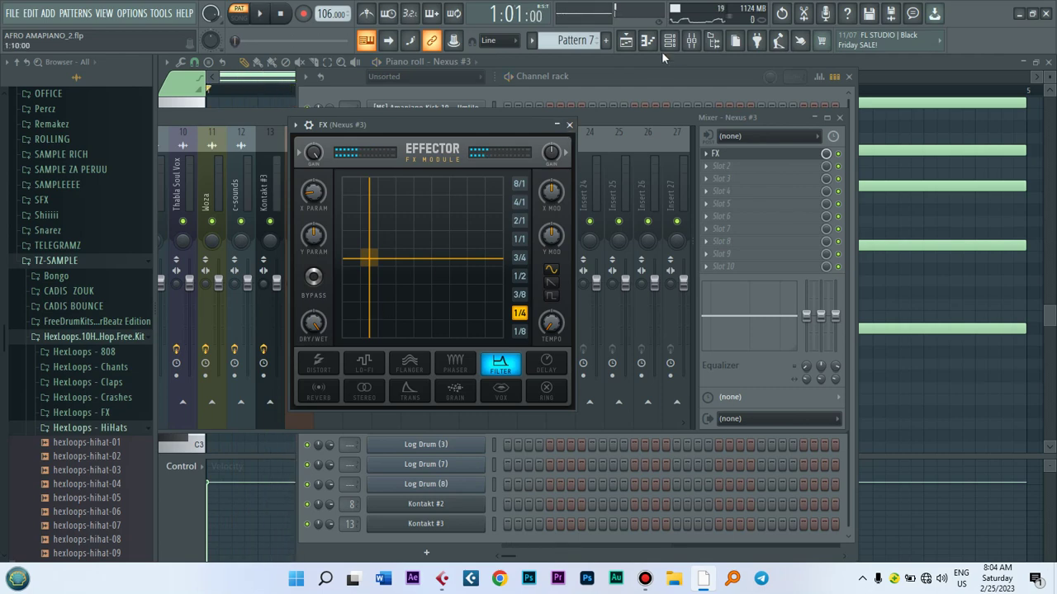
{"action": "left_click", "coordinate": [660, 79]}
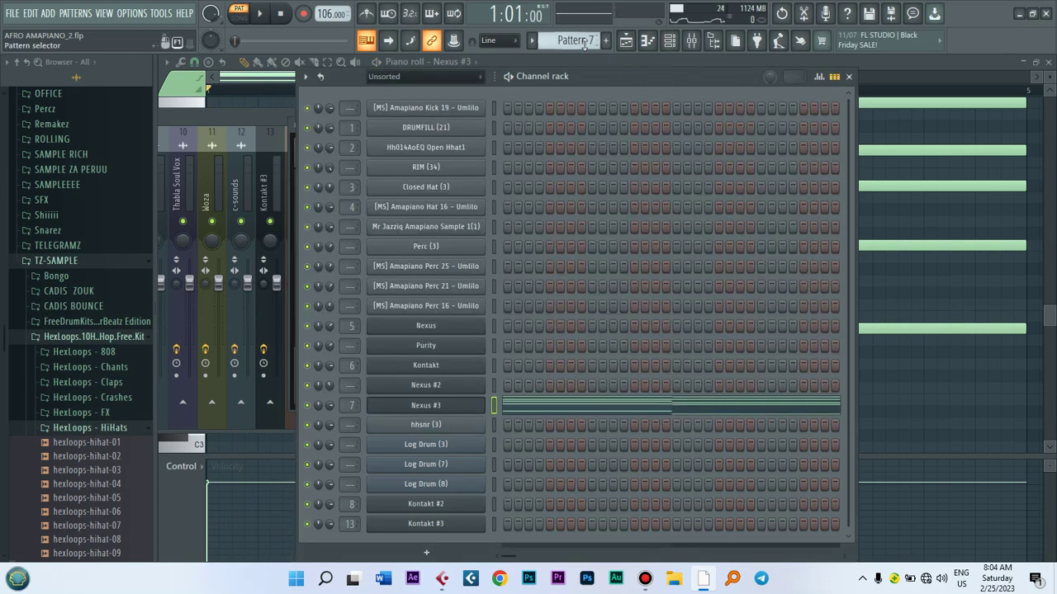
- Select Pattern 8, mute hhsnr (3), Log Drum (3) and Log Drum (7), and play Log Drum (8) alone
{"action": "scroll", "coordinate": [576, 40], "scroll_direction": "down", "scroll_amount": 1}
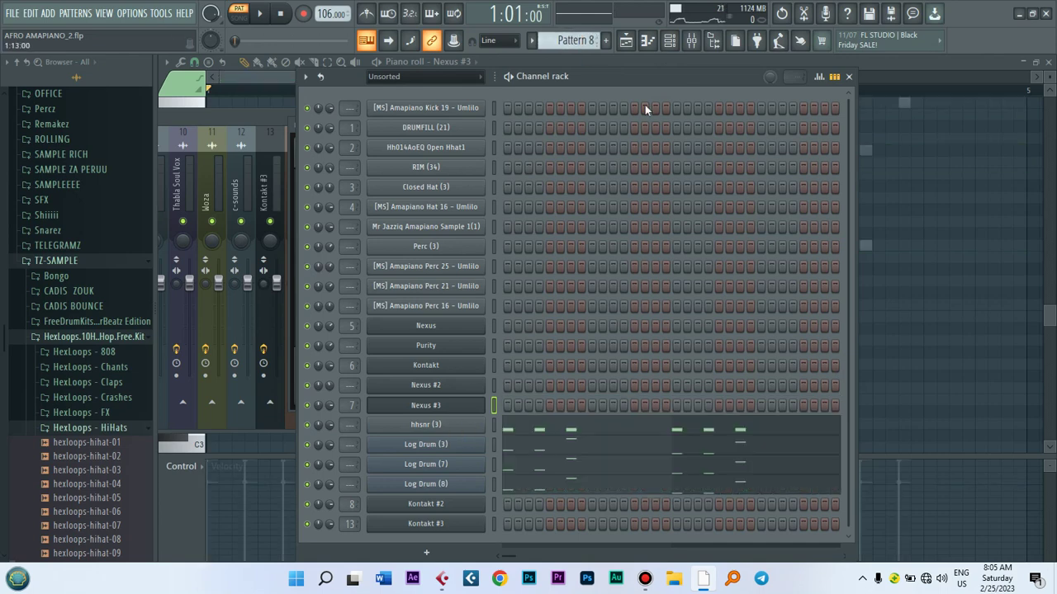
{"action": "mouse_move", "coordinate": [650, 75]}
{"action": "left_mouse_down"}
{"action": "mouse_move", "coordinate": [622, 60]}
{"action": "mouse_move", "coordinate": [644, 68]}
{"action": "mouse_move", "coordinate": [635, 66]}
{"action": "left_mouse_up"}
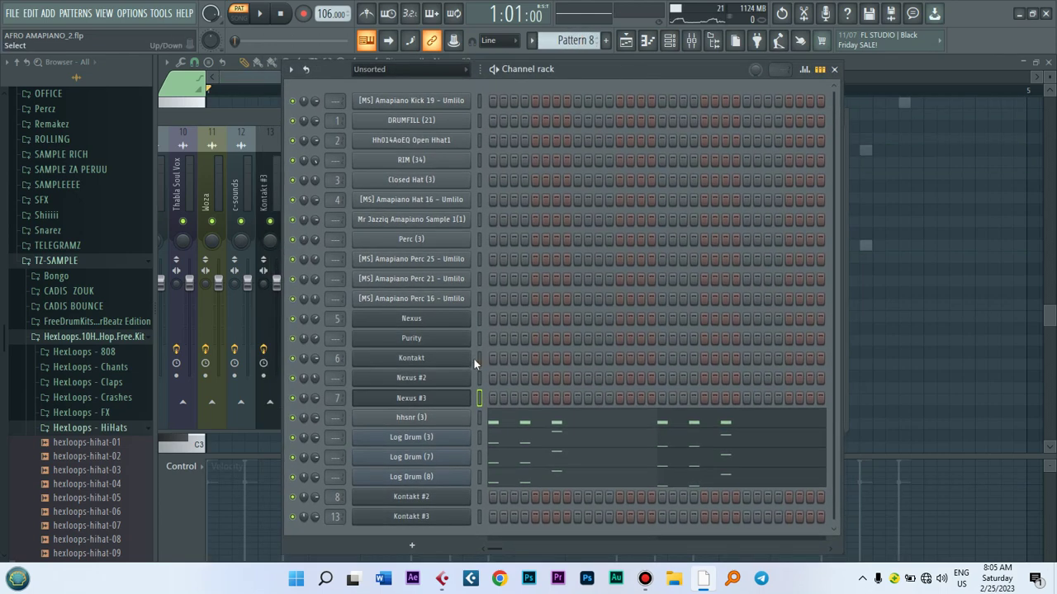
{"action": "left_click", "coordinate": [294, 438]}
{"action": "left_click", "coordinate": [294, 459]}
{"action": "key", "text": "space"}
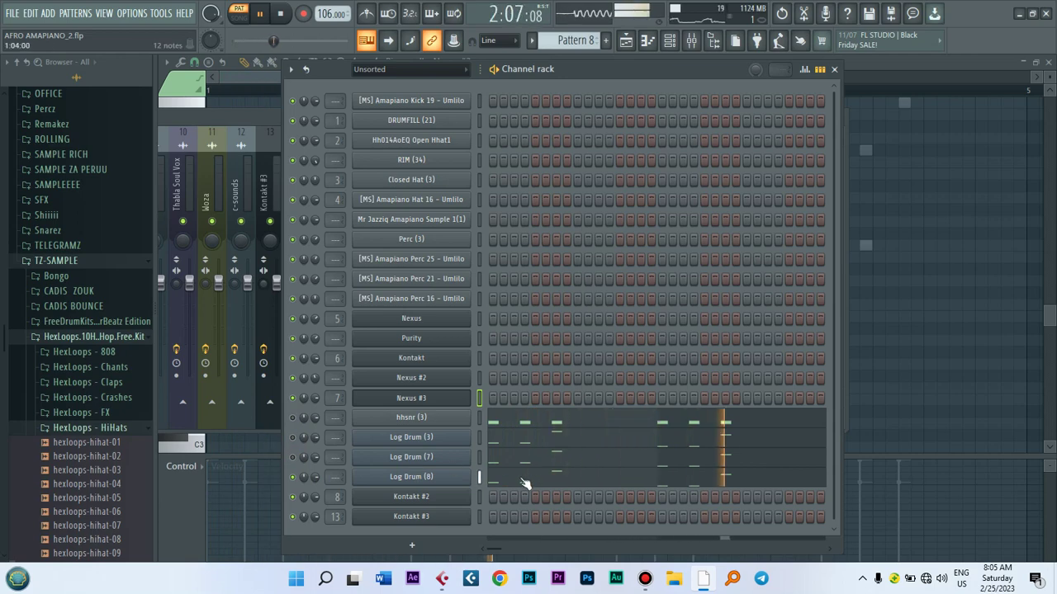
- Examine the Log Drum (8) notes in the piano roll during playback, then stop and return to the channel rack
{"action": "left_click", "coordinate": [491, 477]}
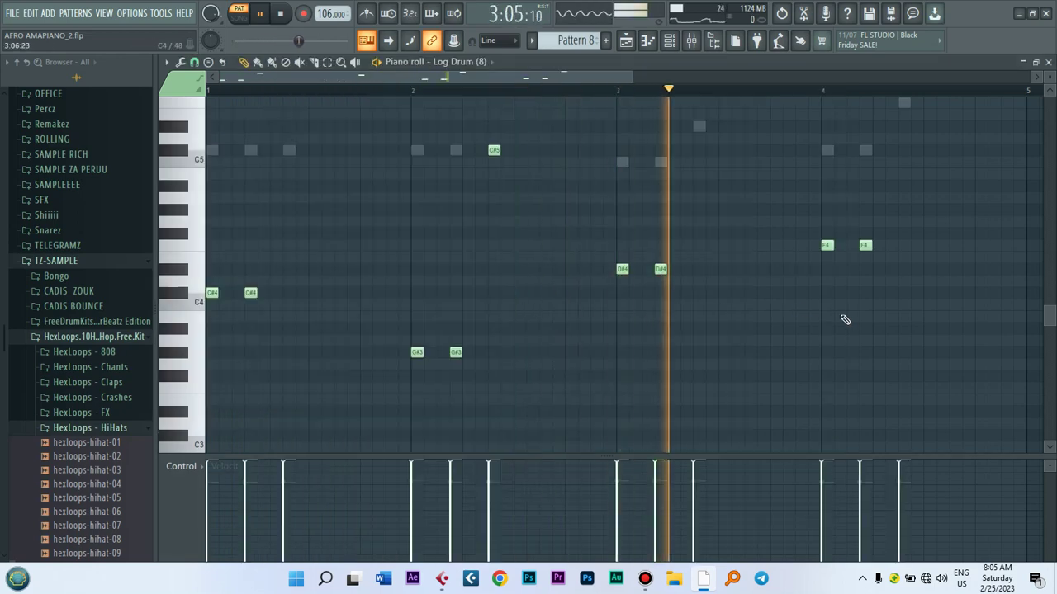
{"action": "left_click_drag", "start_coordinate": [1050, 319], "coordinate": [1047, 303]}
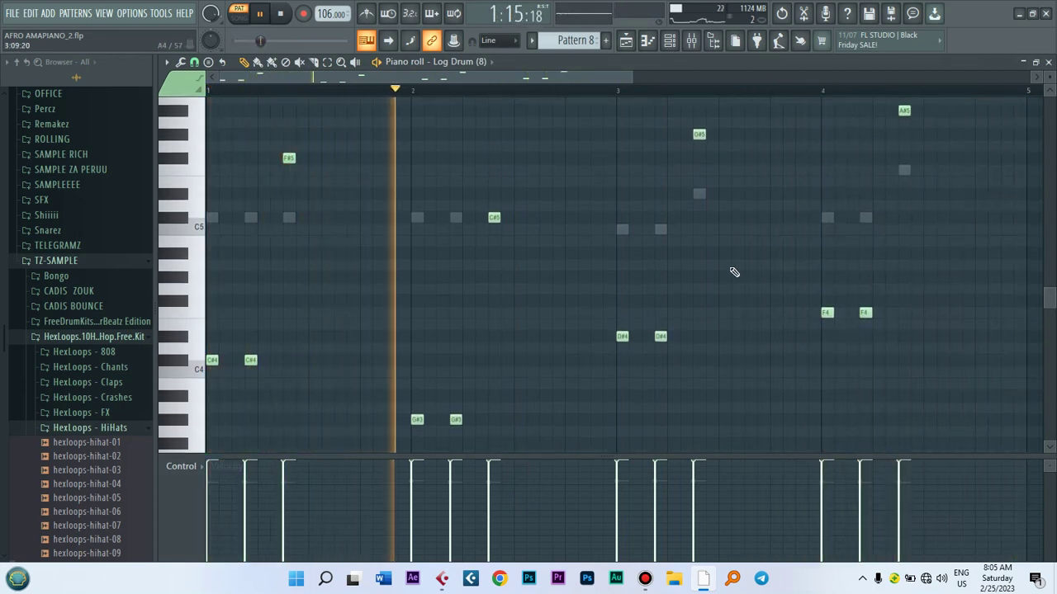
{"action": "left_click", "coordinate": [669, 41]}
{"action": "key", "text": "space"}
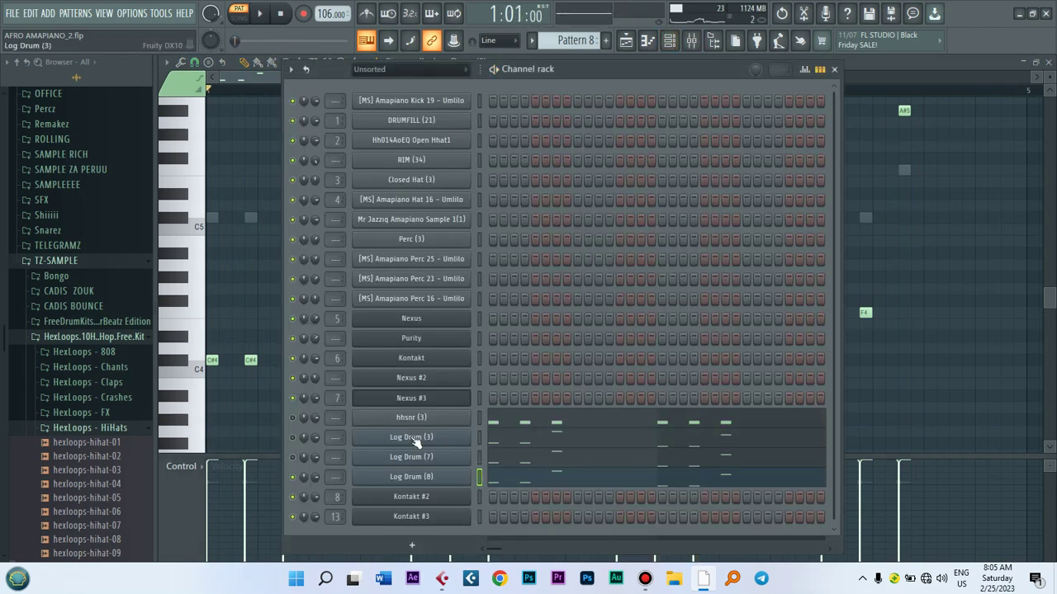
- Unmute Log Drum (7), Log Drum (3) and hhsnr (3) one by one, playing Pattern 8 after each added layer
{"action": "left_click", "coordinate": [293, 458]}
{"action": "key", "text": "space"}
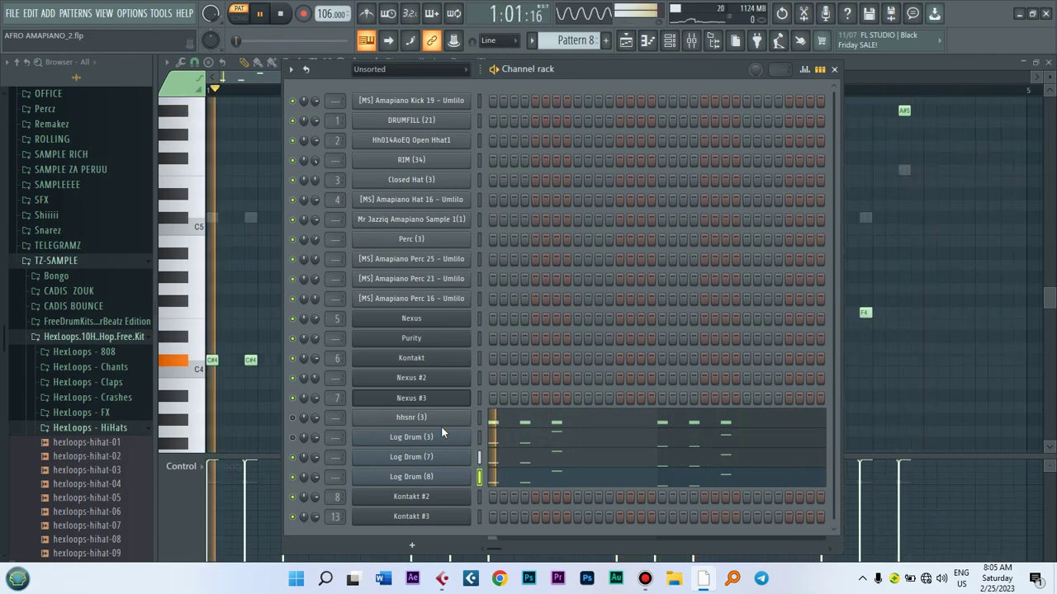
{"action": "key", "text": "space"}
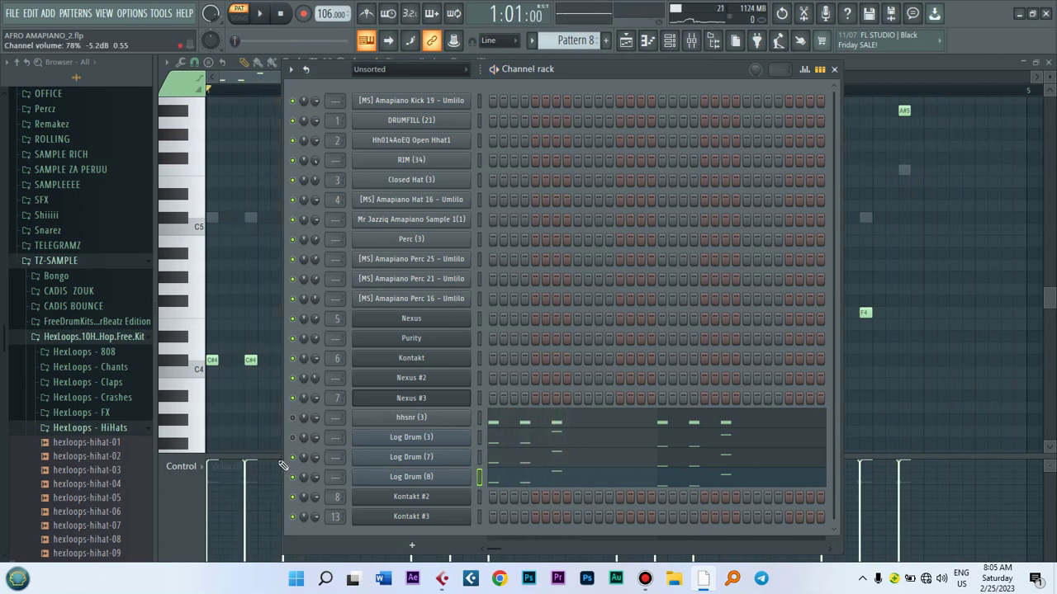
{"action": "key", "text": "space"}
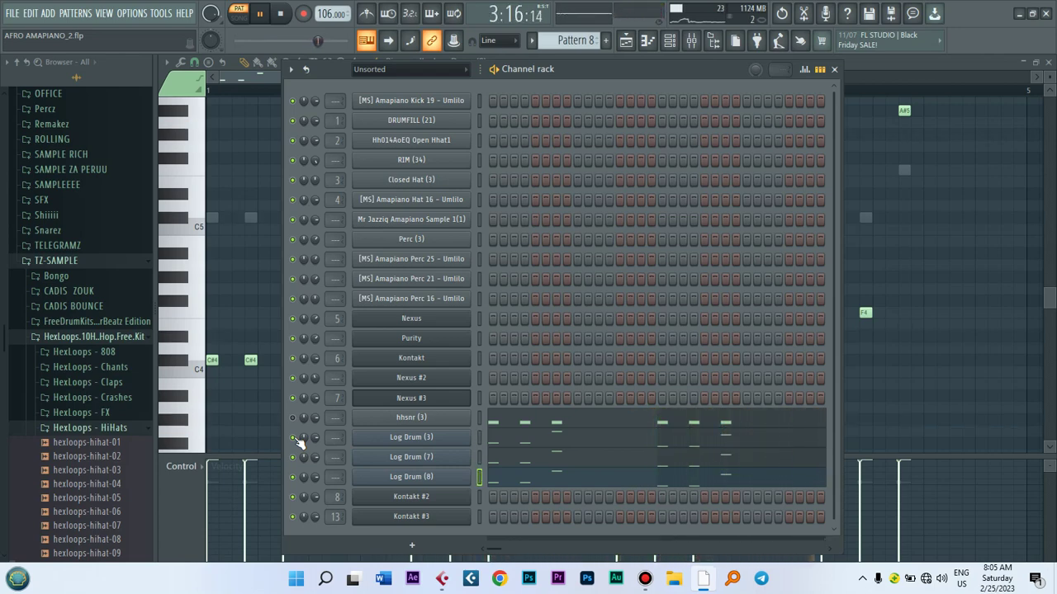
{"action": "key", "text": "space"}
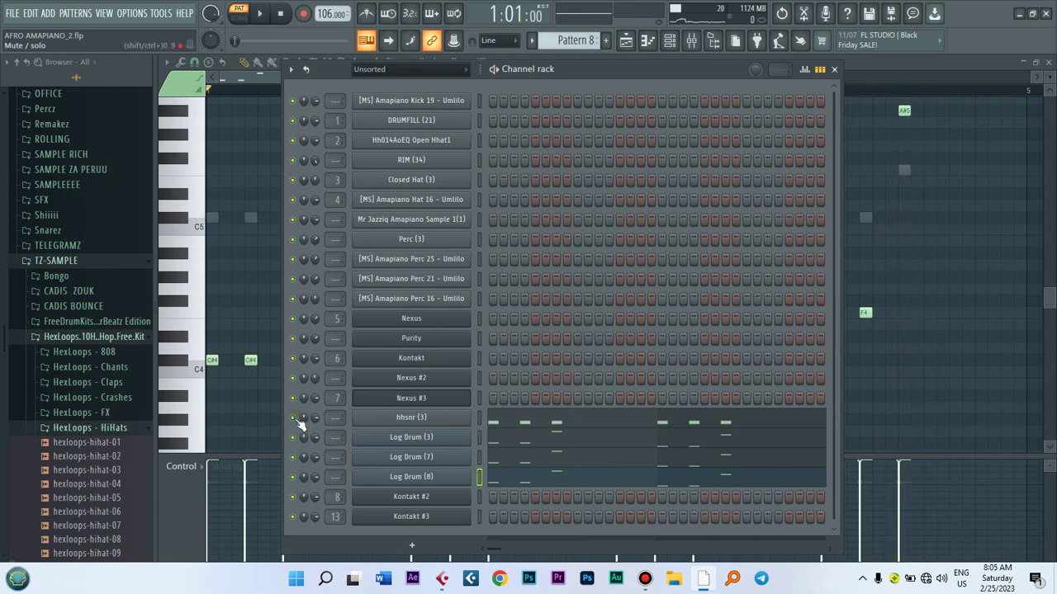
{"action": "key", "text": "space"}
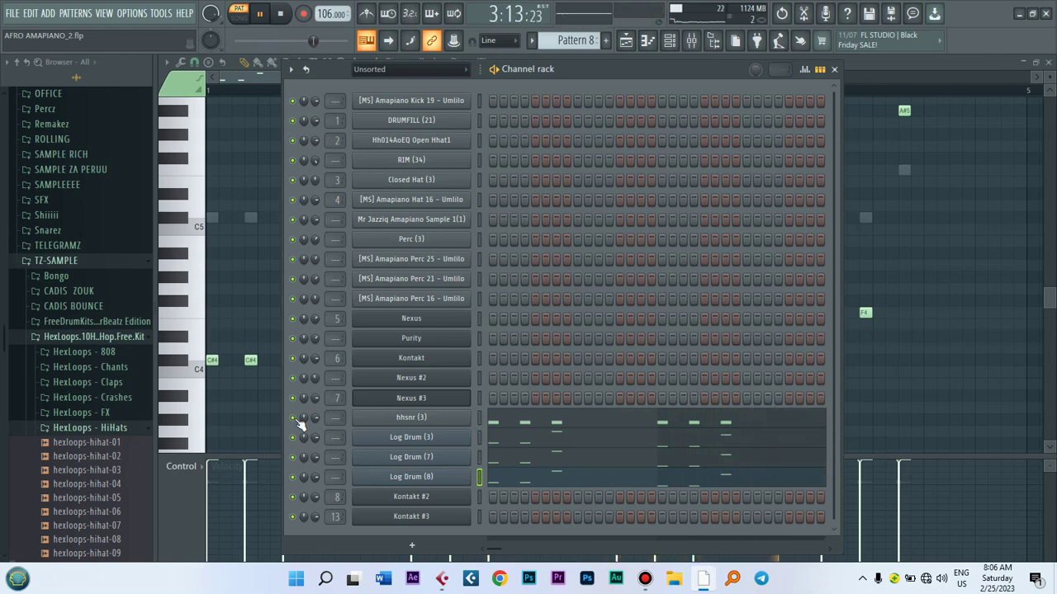
{"action": "key", "text": "space"}
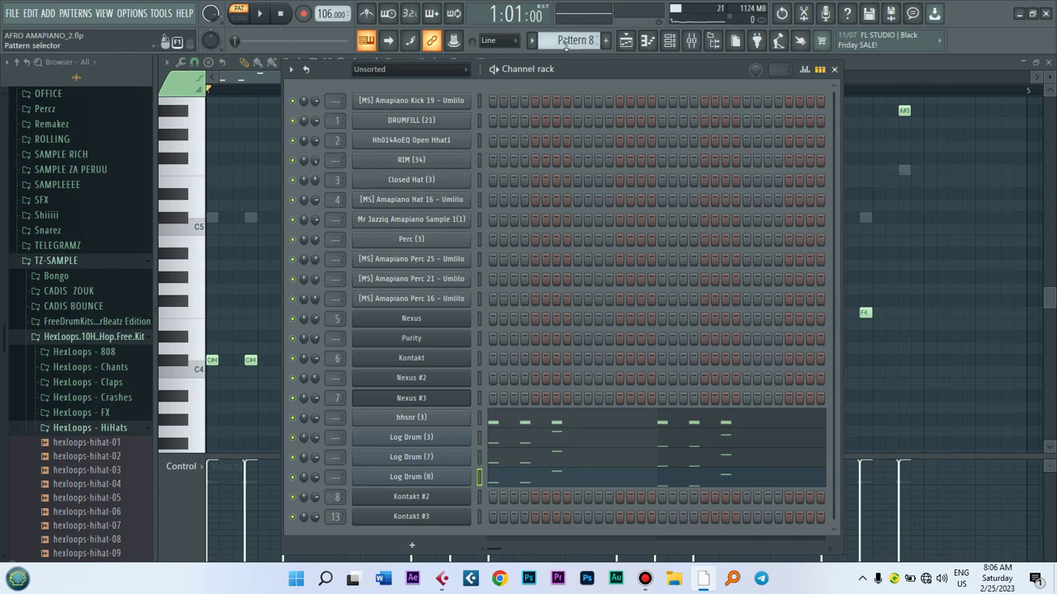
- Select Pattern 9 and open its Kontakt #2 instrument to examine the loaded vocal preset
{"action": "scroll", "coordinate": [569, 40], "scroll_direction": "down", "scroll_amount": 1}
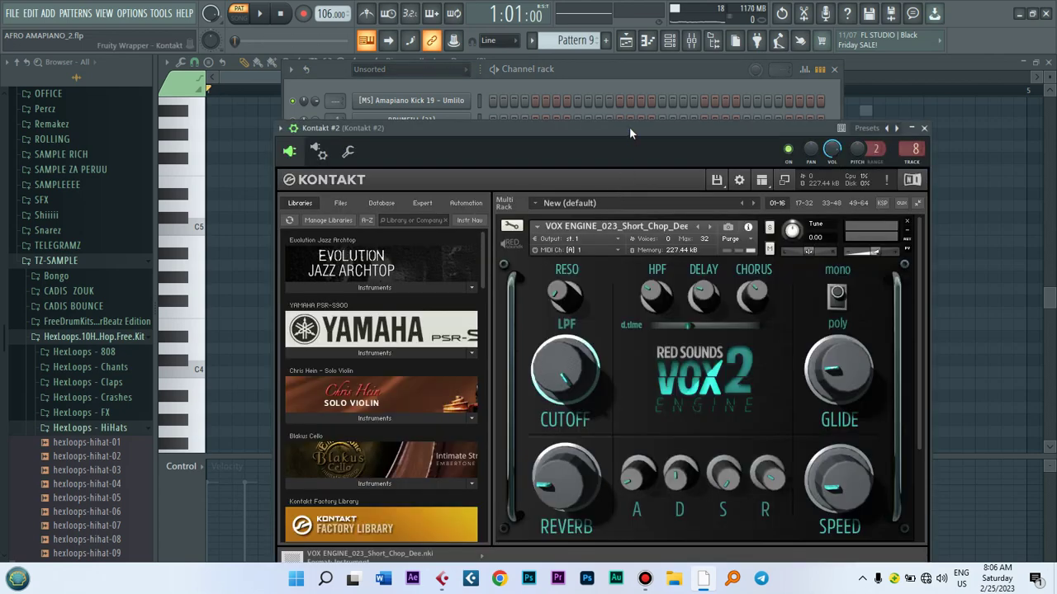
- Examine the VOX ENGINE 2 preset folder in Kontakt #2's file browser and compare it with the library list
{"action": "left_click_drag", "start_coordinate": [629, 126], "coordinate": [623, 95]}
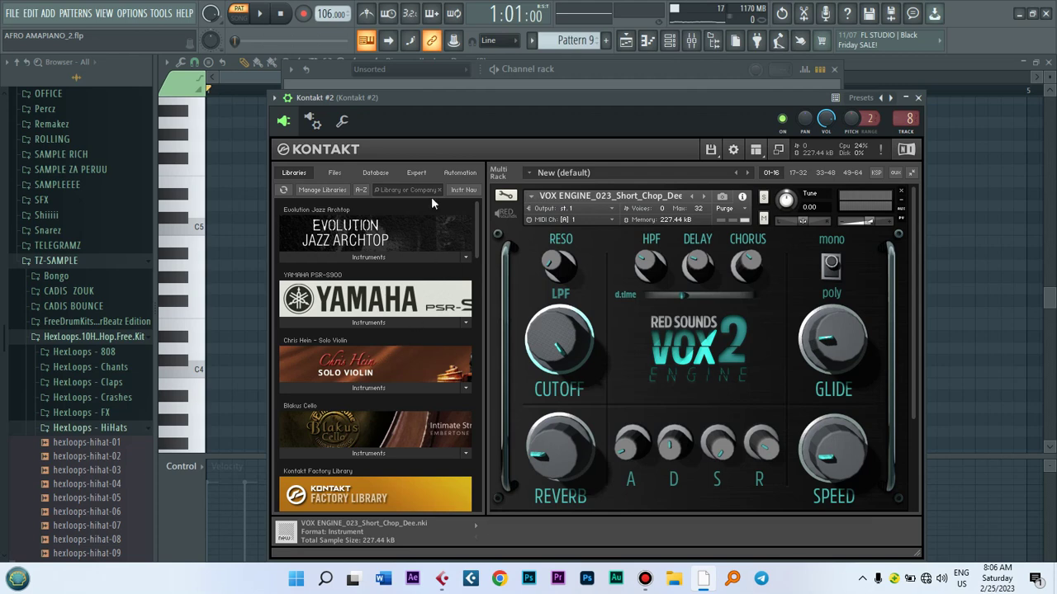
{"action": "left_click", "coordinate": [341, 174]}
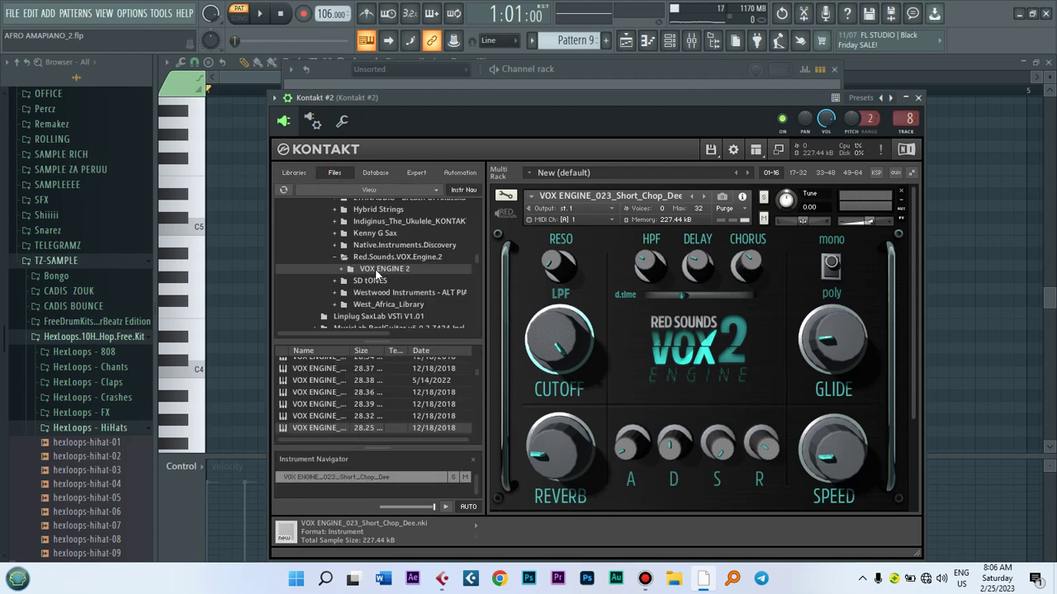
{"action": "left_click", "coordinate": [332, 381]}
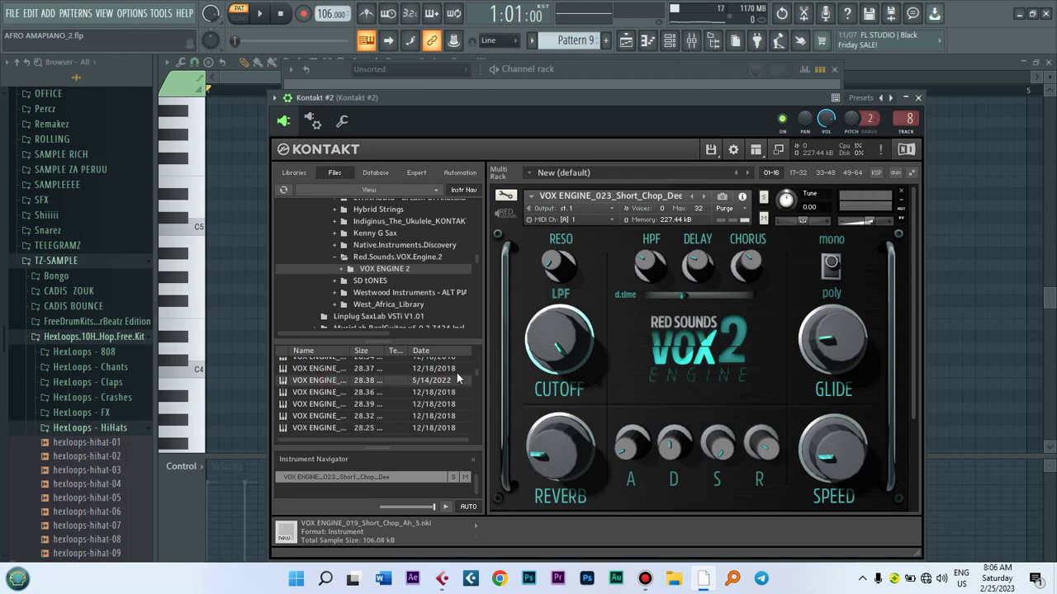
{"action": "left_click", "coordinate": [295, 173]}
{"action": "left_click_drag", "start_coordinate": [478, 245], "coordinate": [475, 211]}
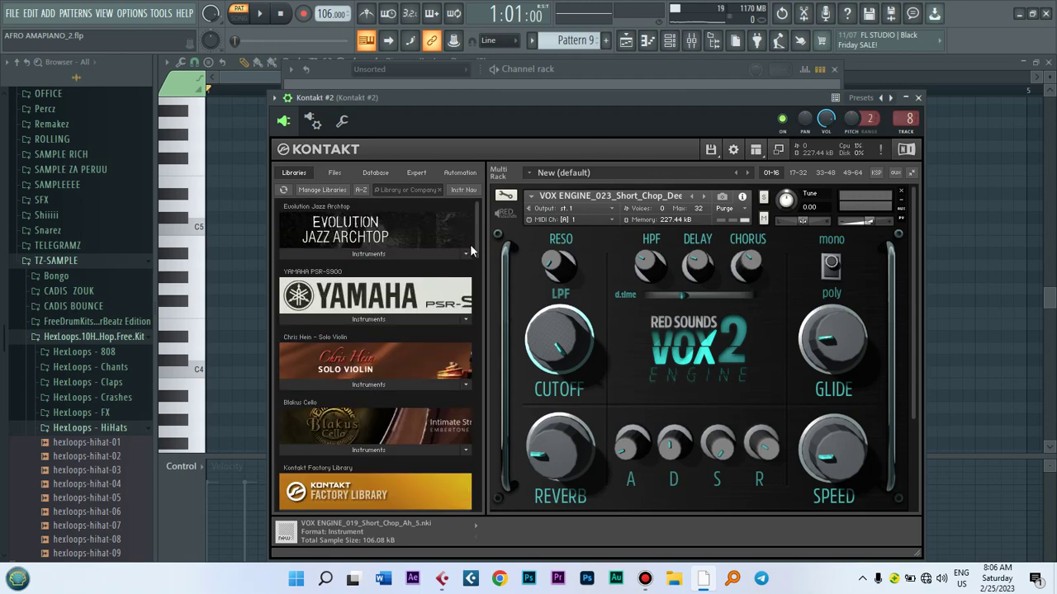
{"action": "left_click", "coordinate": [334, 173]}
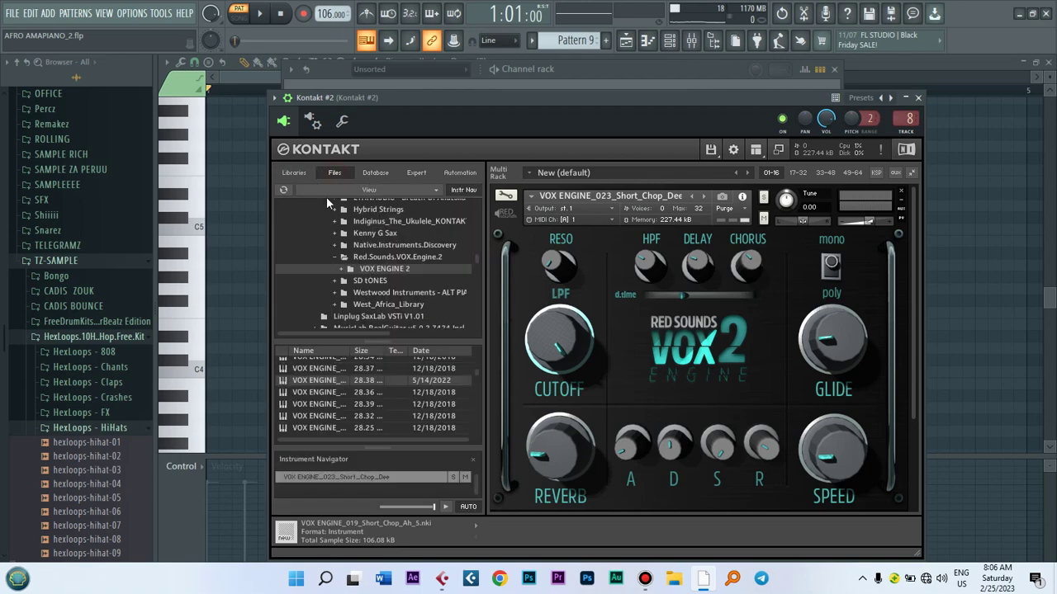
{"action": "left_click", "coordinate": [302, 174]}
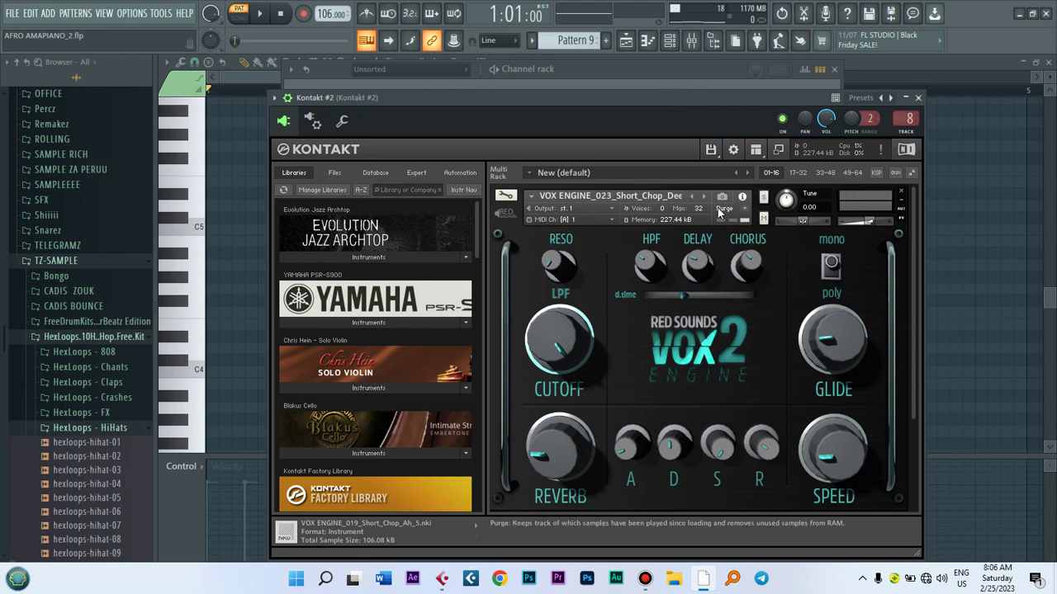
- Audition the VOX ENGINE_023_Short_Chop_Dee preset by playing the notes C6 and B5 several times
{"action": "key", "text": "v"}
{"action": "key", "text": "v"}
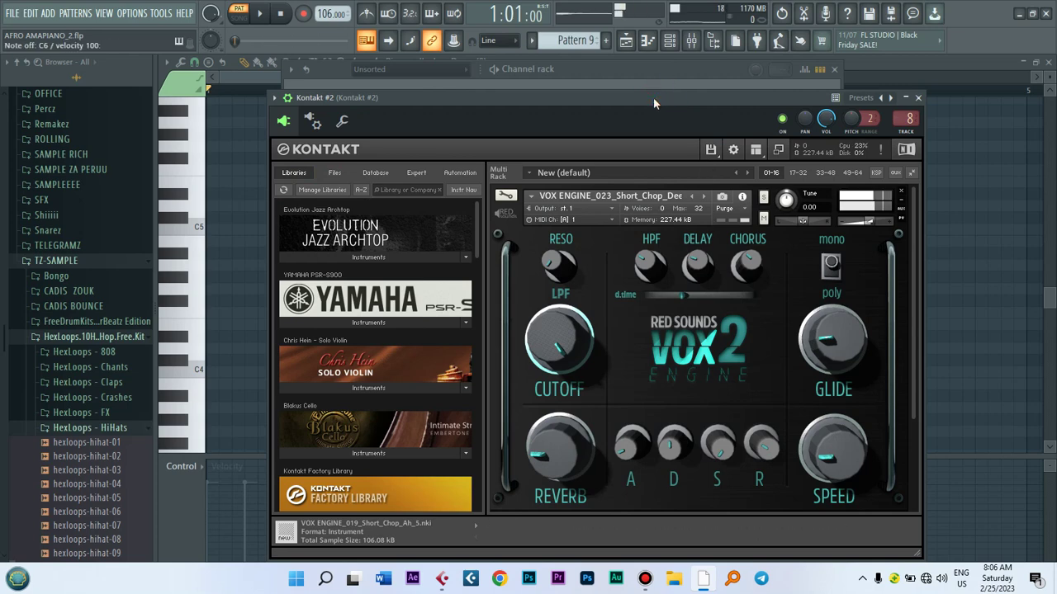
{"action": "key", "text": "u"}
{"action": "key", "text": "u"}
{"action": "key", "text": "u"}
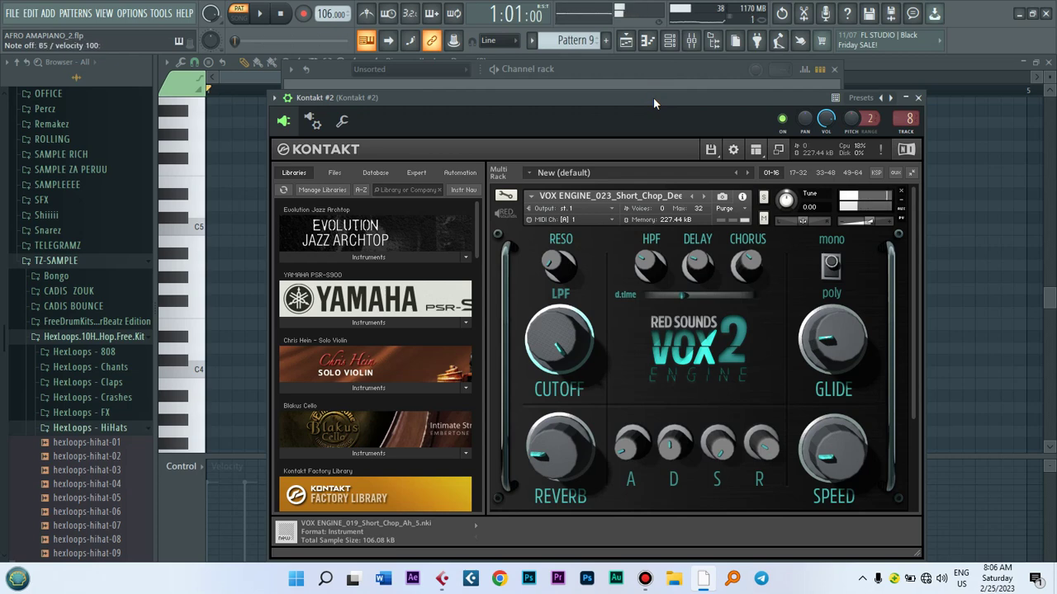
- Open the Kontakt #2 notes of Pattern 9 in the piano roll, play them through and stop
{"action": "left_click", "coordinate": [645, 78]}
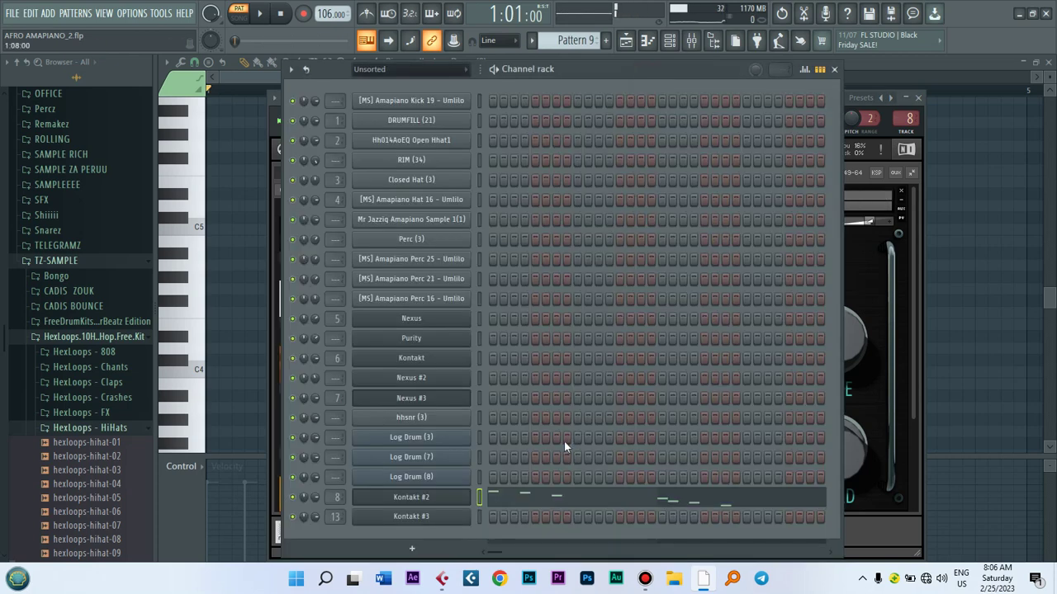
{"action": "left_click", "coordinate": [544, 496]}
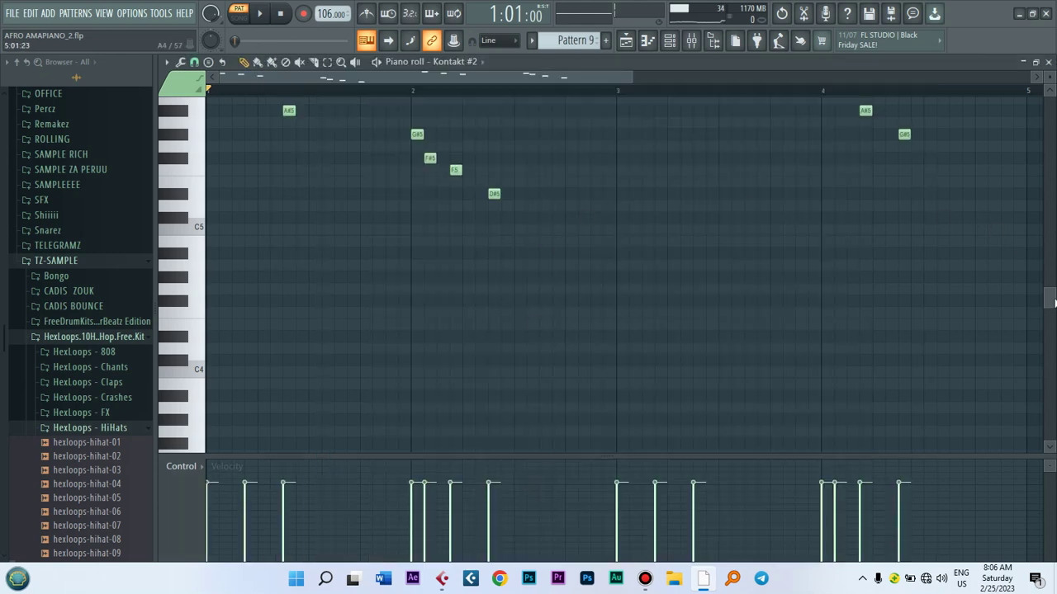
{"action": "left_click_drag", "start_coordinate": [1052, 302], "coordinate": [1048, 261]}
{"action": "key", "text": "space"}
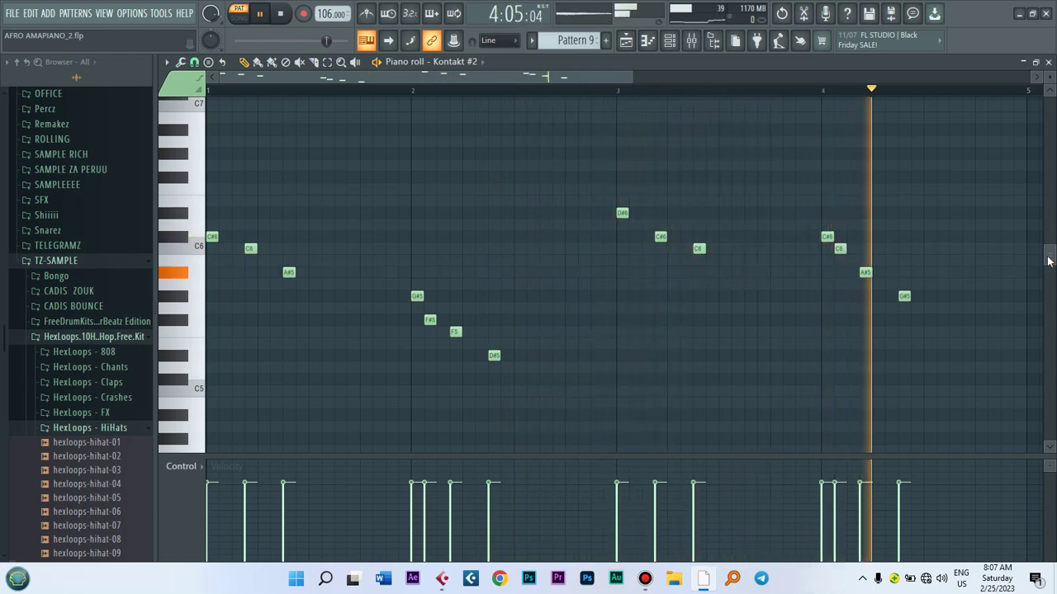
{"action": "key", "text": "space"}
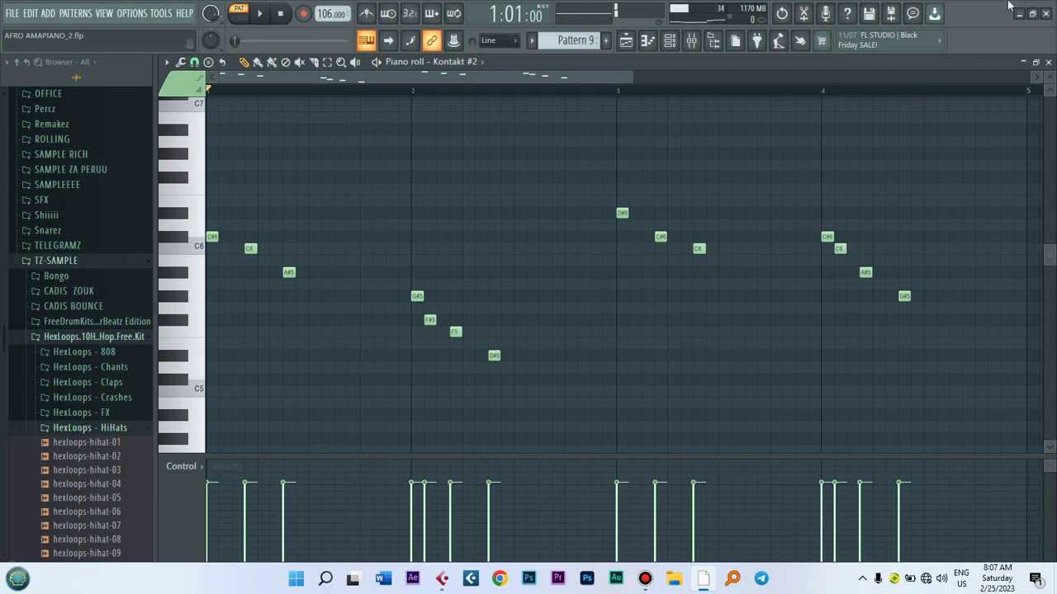
- Return to the channel rack, select Pattern 10 and play its hhsnr (3) and Log Drum parts
{"action": "key", "text": "F6"}
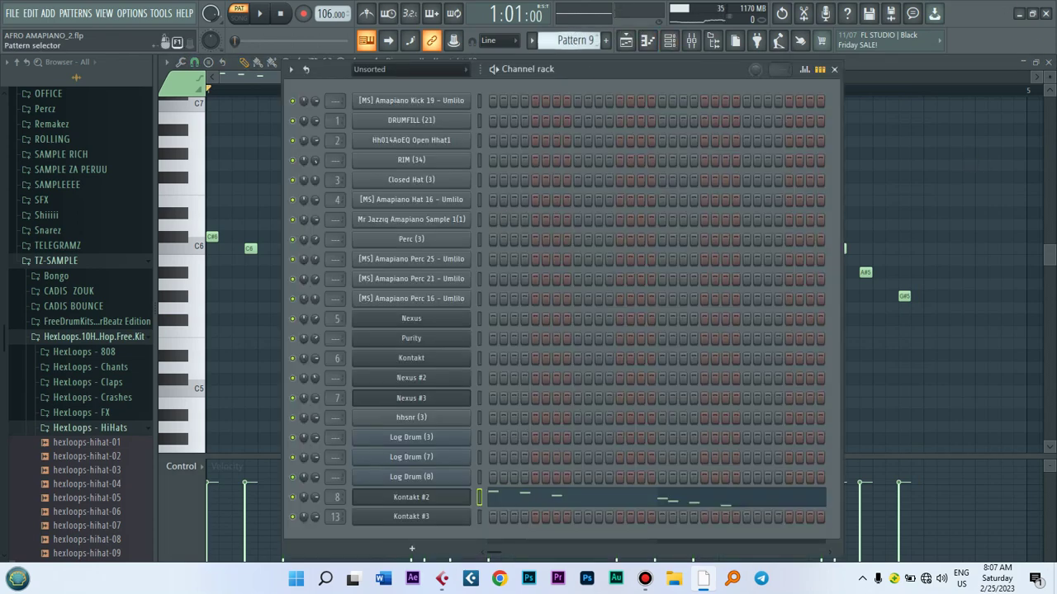
{"action": "scroll", "coordinate": [573, 40], "scroll_direction": "down", "scroll_amount": 1}
{"action": "scroll", "coordinate": [573, 39], "scroll_direction": "up", "scroll_amount": 1}
{"action": "scroll", "coordinate": [574, 39], "scroll_direction": "down", "scroll_amount": 1}
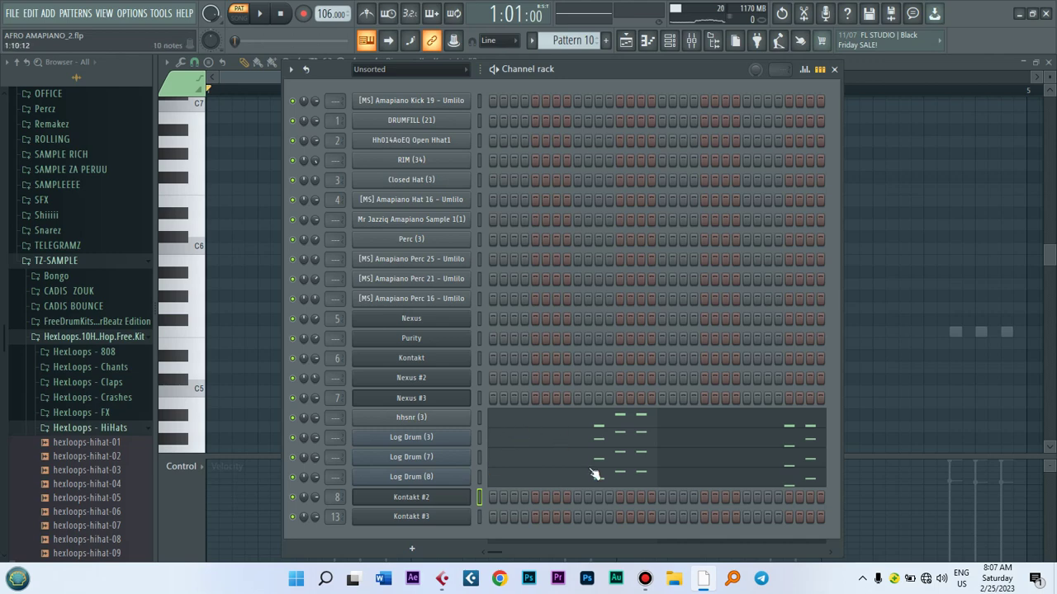
{"action": "key", "text": "space"}
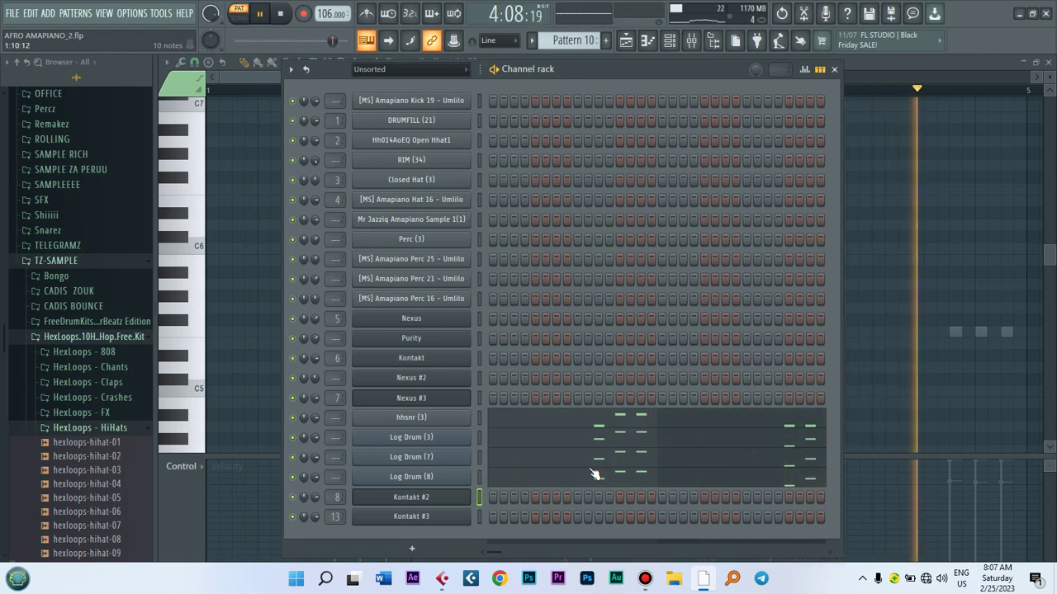
{"action": "key", "text": "space"}
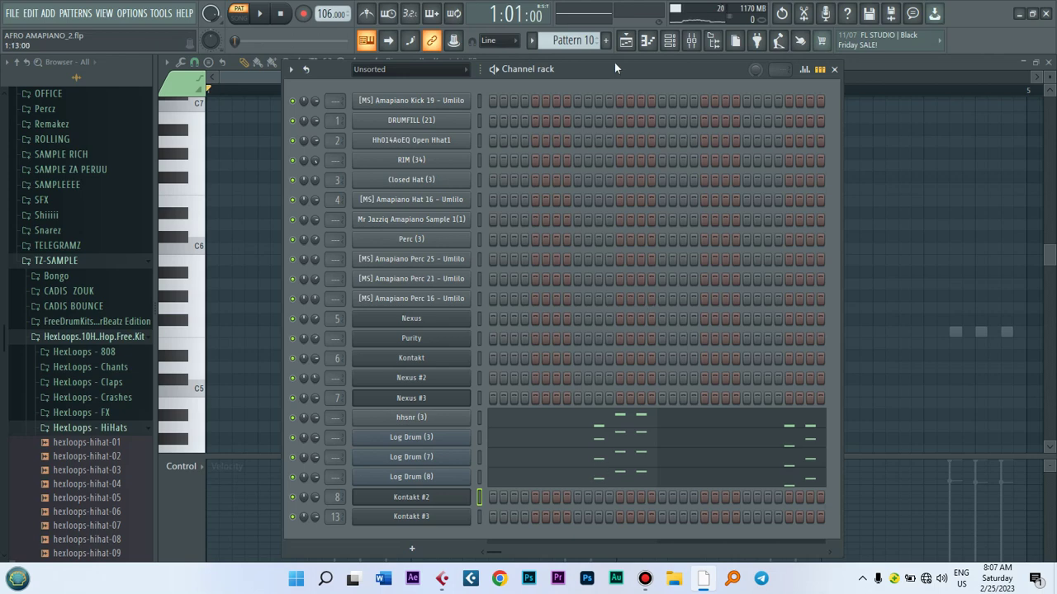
- Select Pattern 11, open its Kontakt #3 instrument and find the 005_Saxophone folder in the YAMAHA PSR-S900 library
{"action": "scroll", "coordinate": [576, 43], "scroll_direction": "down", "scroll_amount": 1}
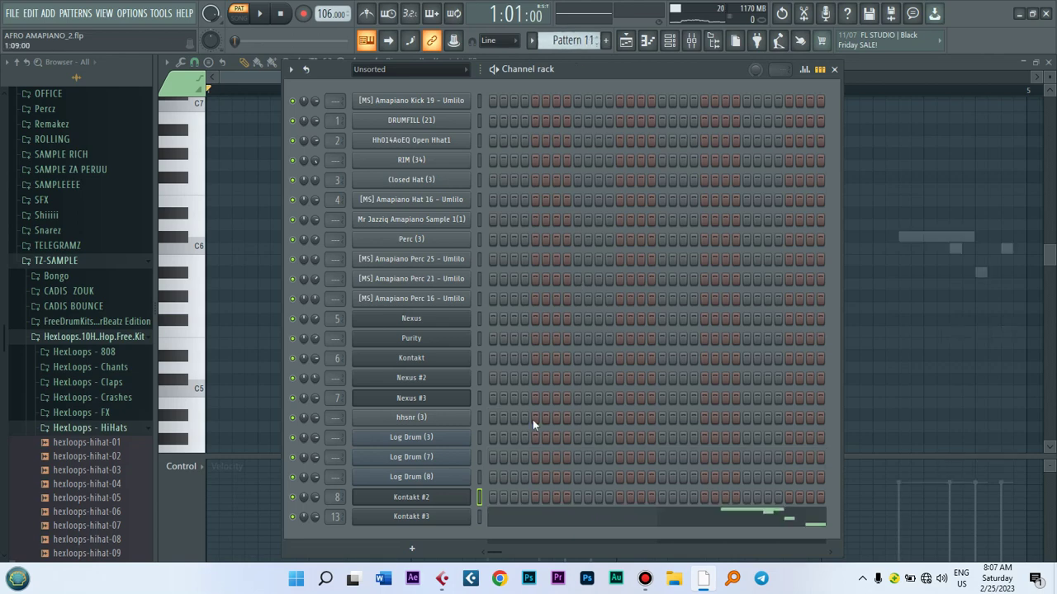
{"action": "left_click", "coordinate": [433, 520]}
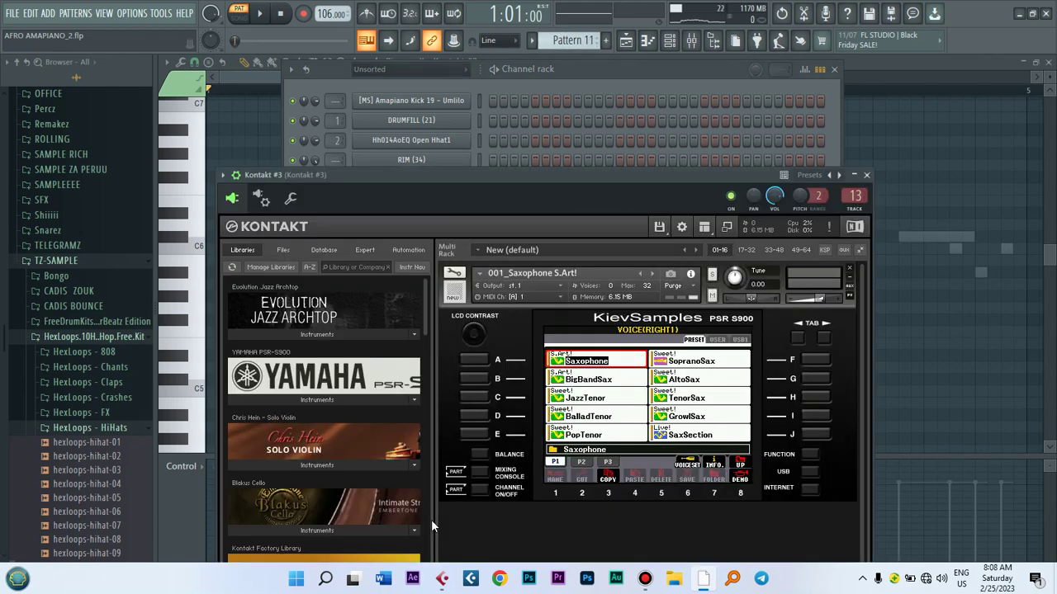
{"action": "left_click", "coordinate": [337, 399]}
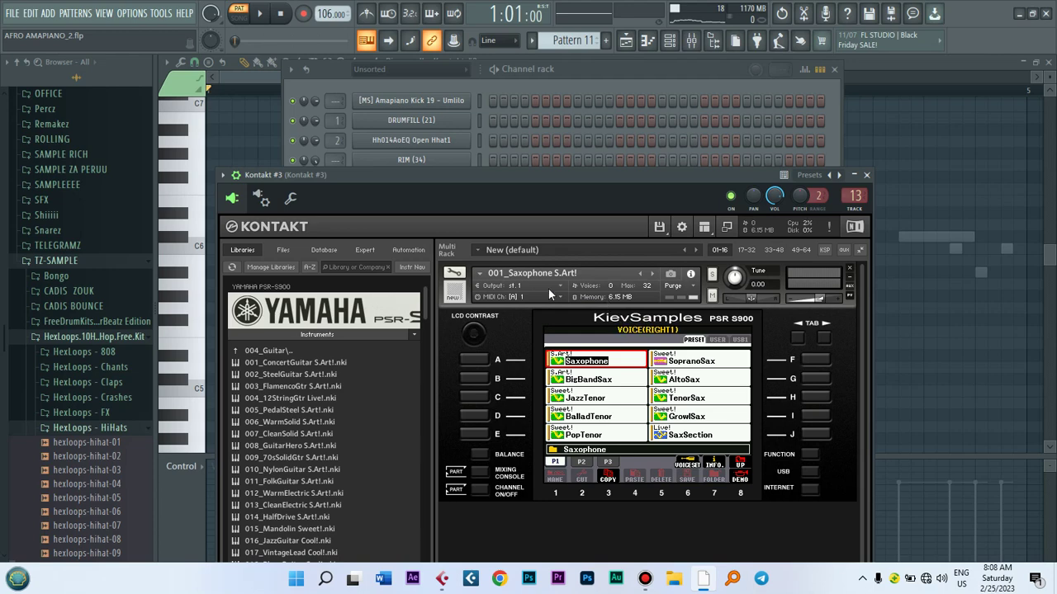
{"action": "double_click", "coordinate": [272, 351]}
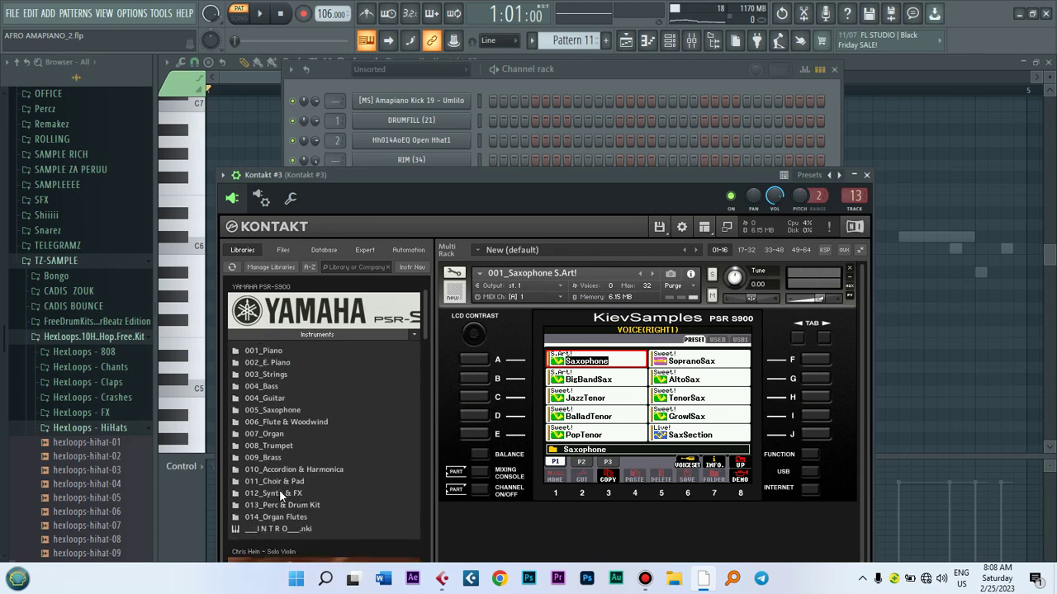
{"action": "double_click", "coordinate": [275, 410]}
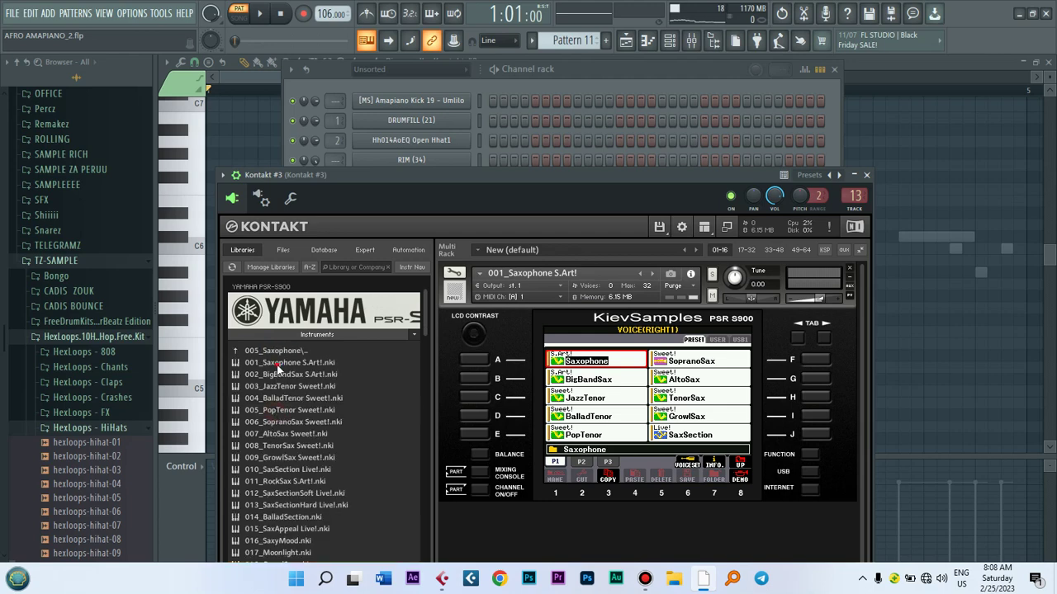
- Open the Kontakt #3 notes of Pattern 11 in the piano roll, play the saxophone part and stop
{"action": "left_click", "coordinate": [652, 79]}
{"action": "left_click", "coordinate": [576, 517]}
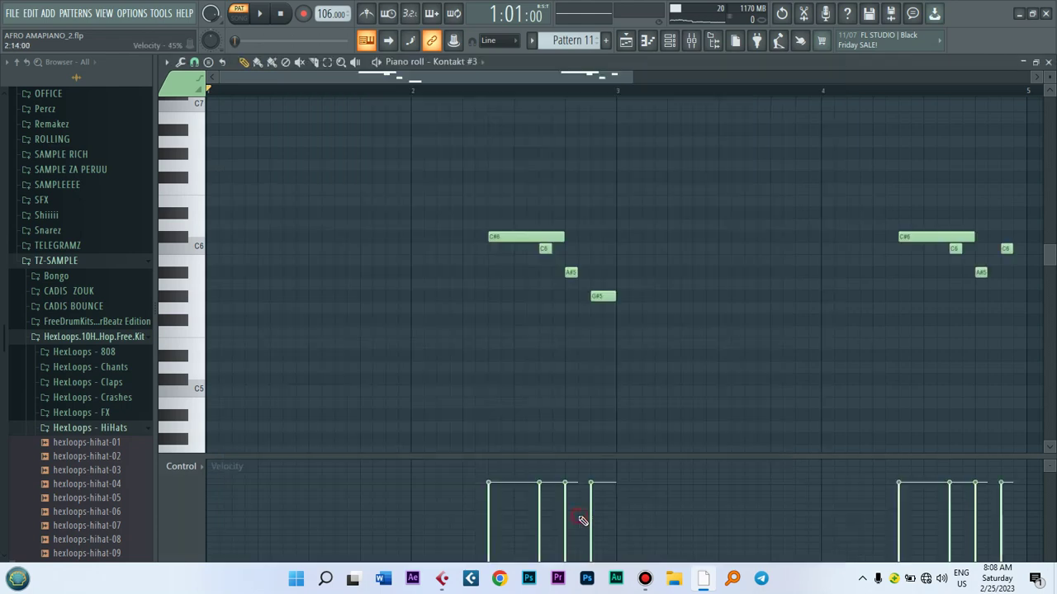
{"action": "key", "text": "space"}
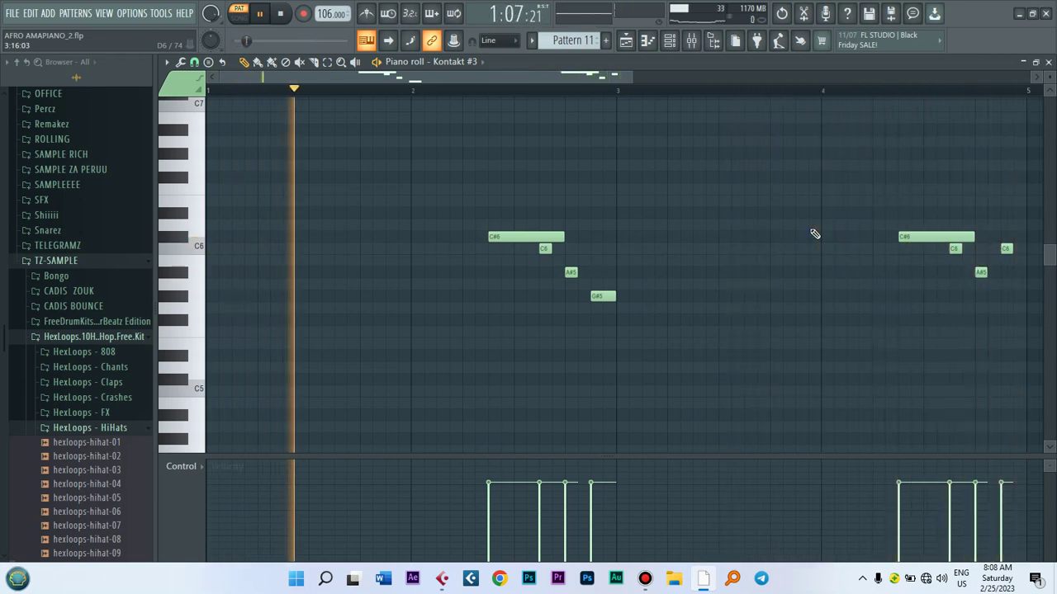
{"action": "key", "text": "space"}
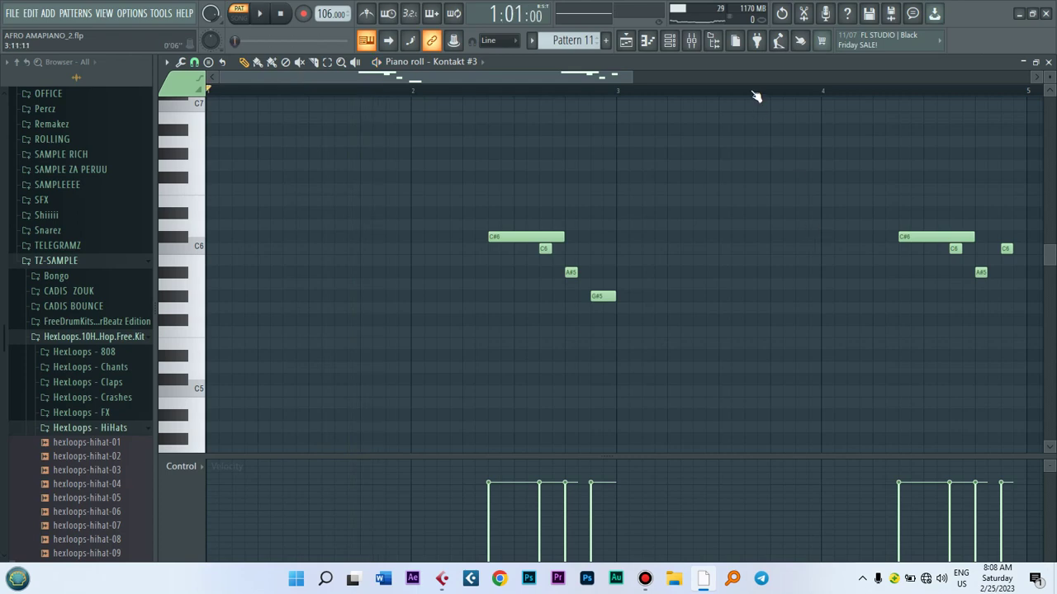
- Select Pattern 1 and open the playlist to examine the song arrangement
{"action": "left_click", "coordinate": [670, 45]}
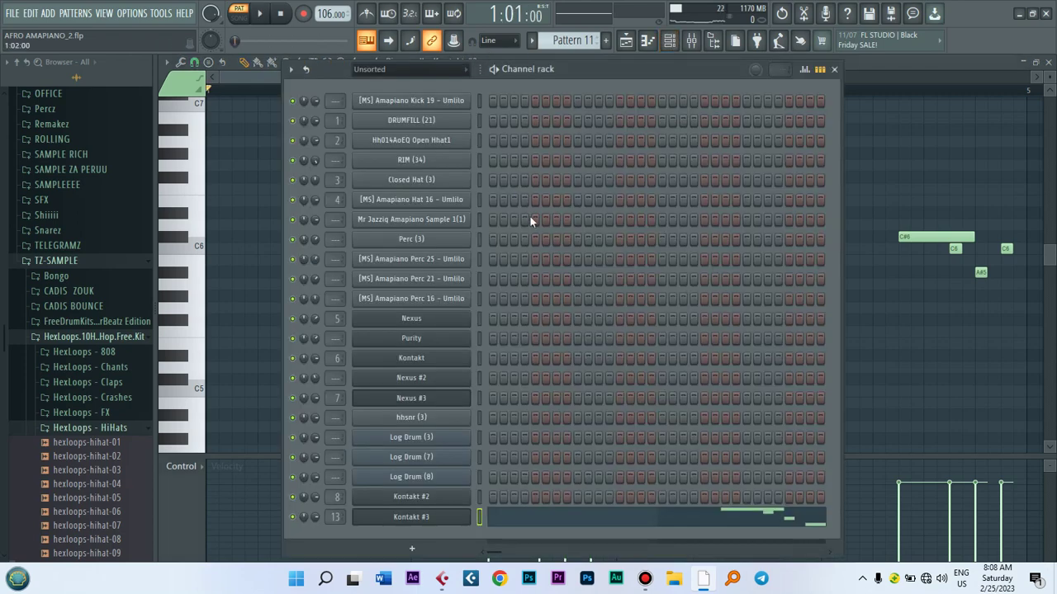
{"action": "left_click_drag", "start_coordinate": [572, 42], "coordinate": [572, 93]}
{"action": "left_click", "coordinate": [626, 41]}
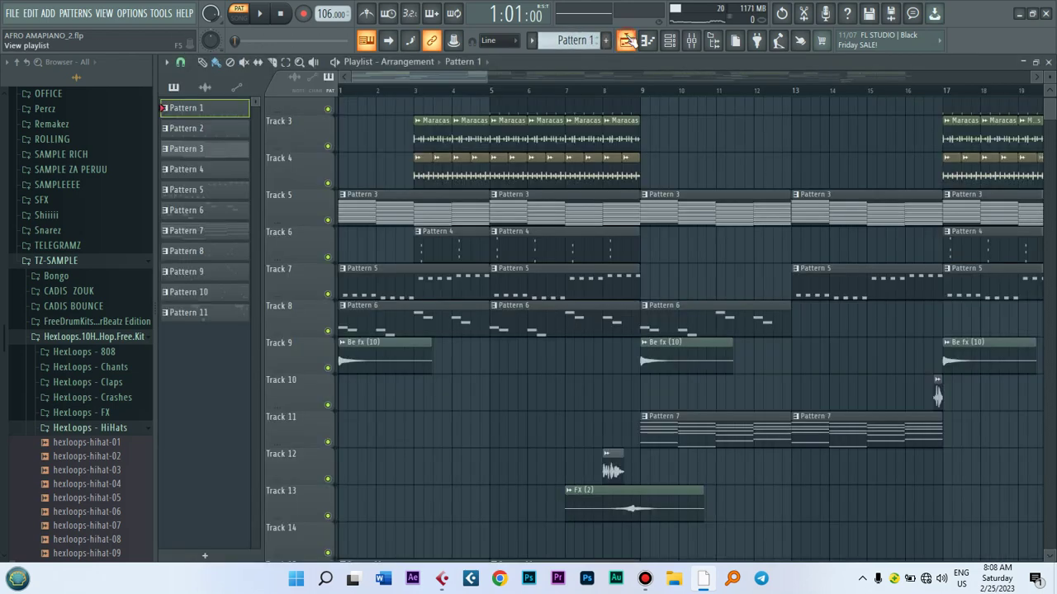
{"action": "left_click_drag", "start_coordinate": [485, 76], "coordinate": [548, 168]}
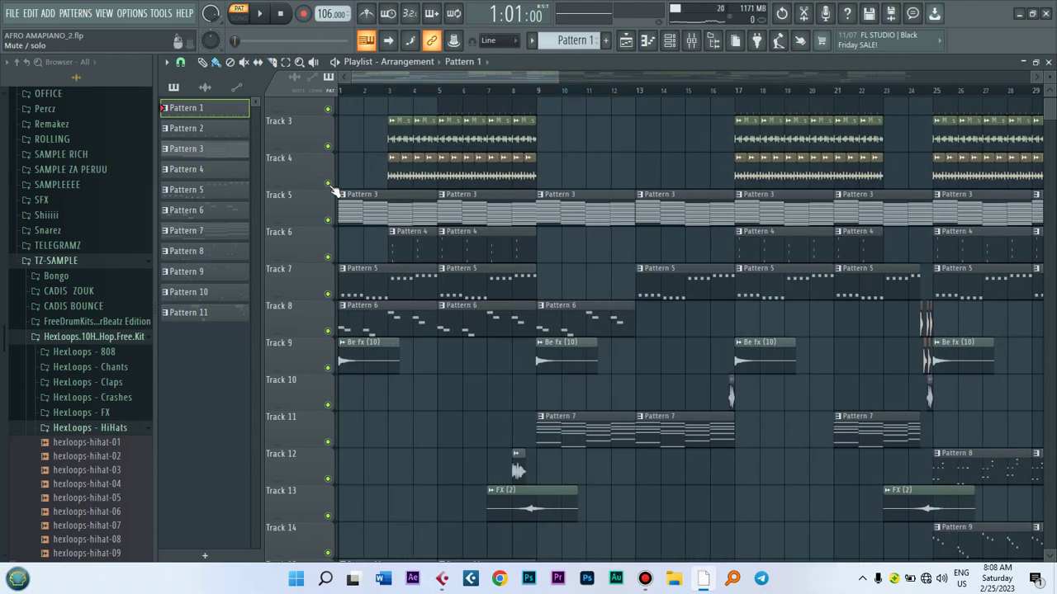
- Solo Track 4, re-enable Track 3, and play the two percussion loop tracks from bar 3
{"action": "right_click", "coordinate": [330, 186]}
{"action": "left_click", "coordinate": [329, 147]}
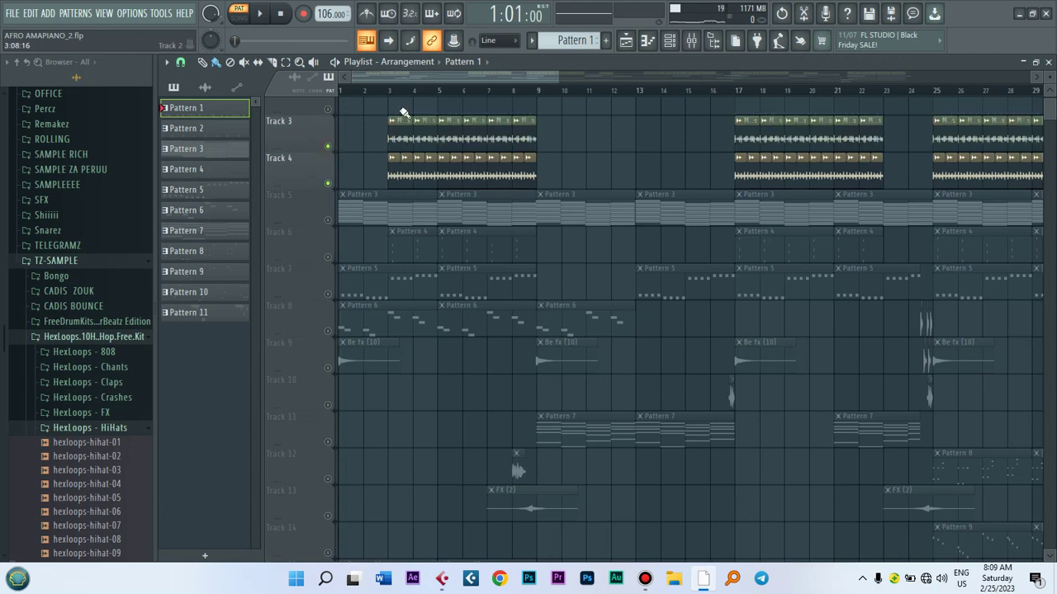
{"action": "left_click", "coordinate": [390, 91]}
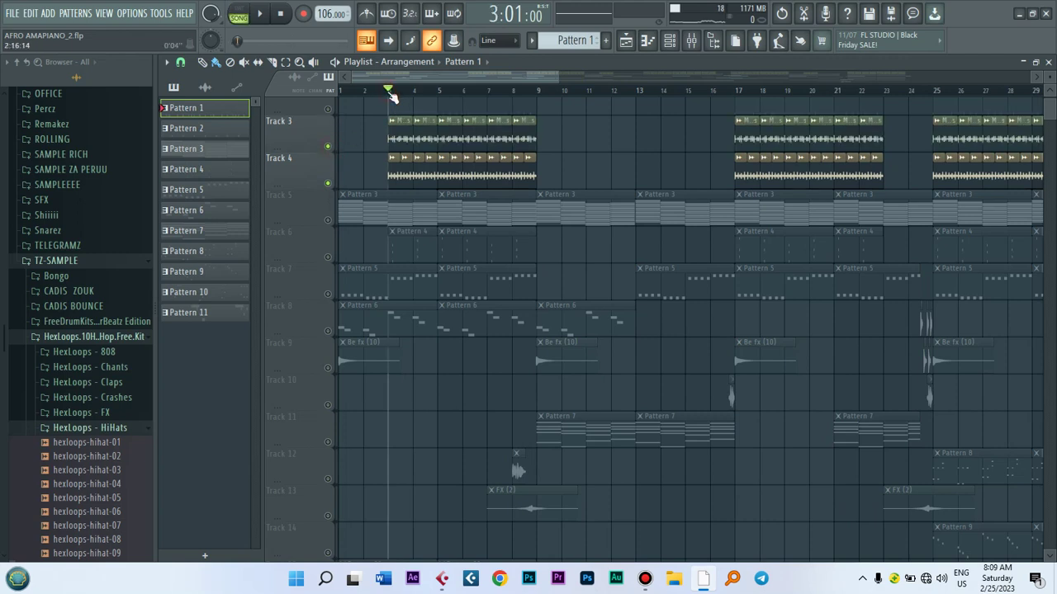
{"action": "key", "text": "space"}
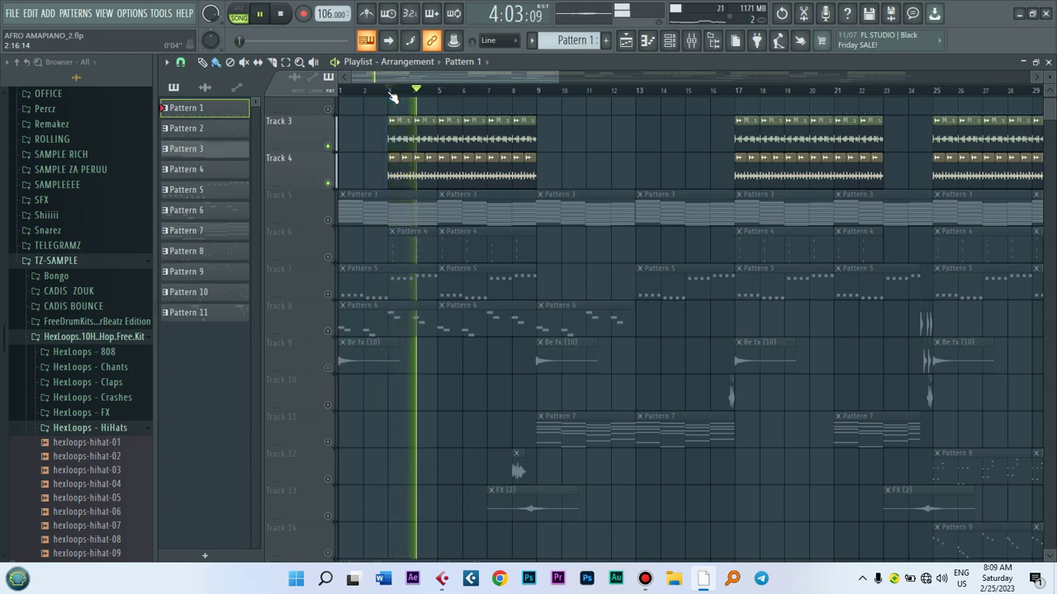
{"action": "key", "text": "space"}
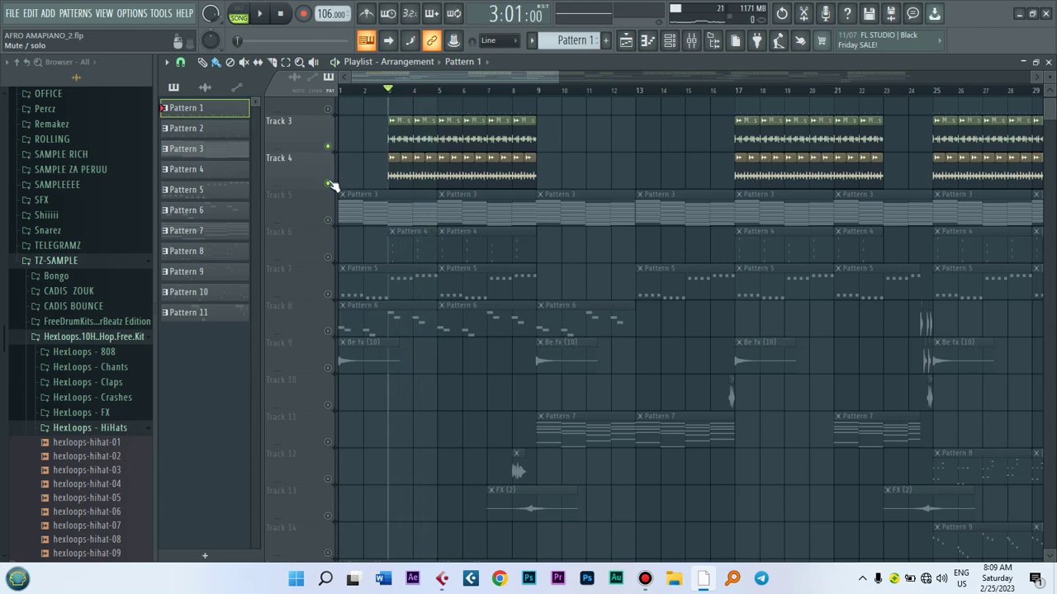
- Unmute Tracks 13 and 12, play the effects from bar 7, unmute Track 9 during playback, and stop
{"action": "left_click", "coordinate": [329, 516]}
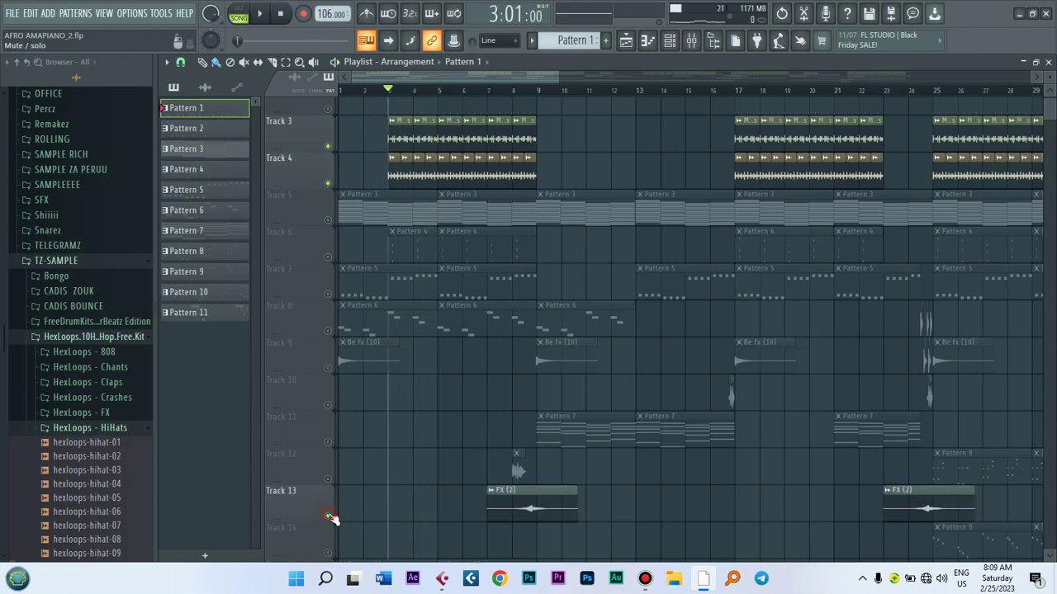
{"action": "left_click", "coordinate": [328, 479]}
{"action": "left_click", "coordinate": [508, 93]}
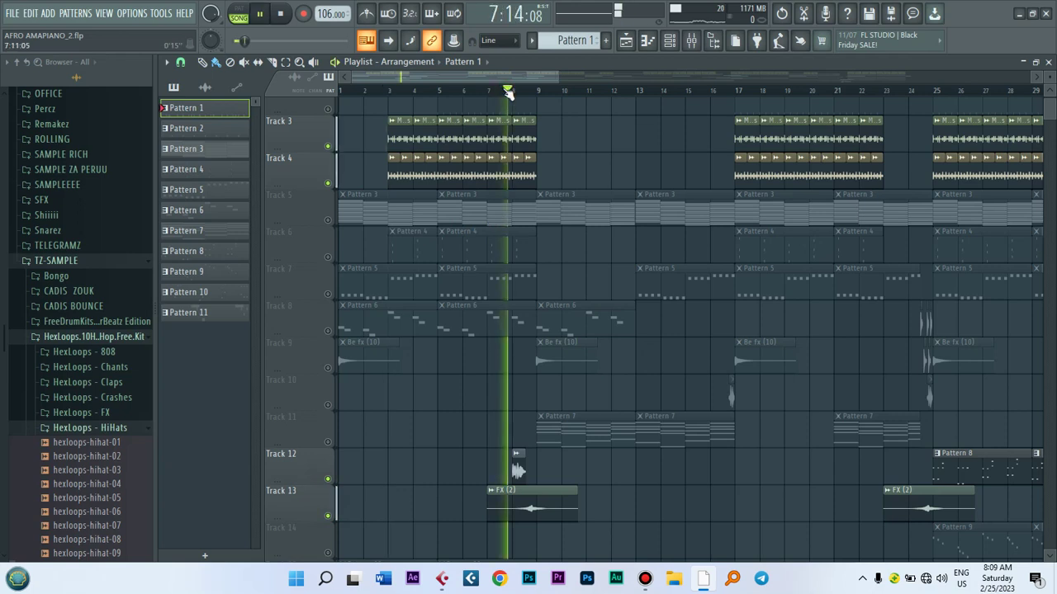
{"action": "left_click", "coordinate": [328, 368]}
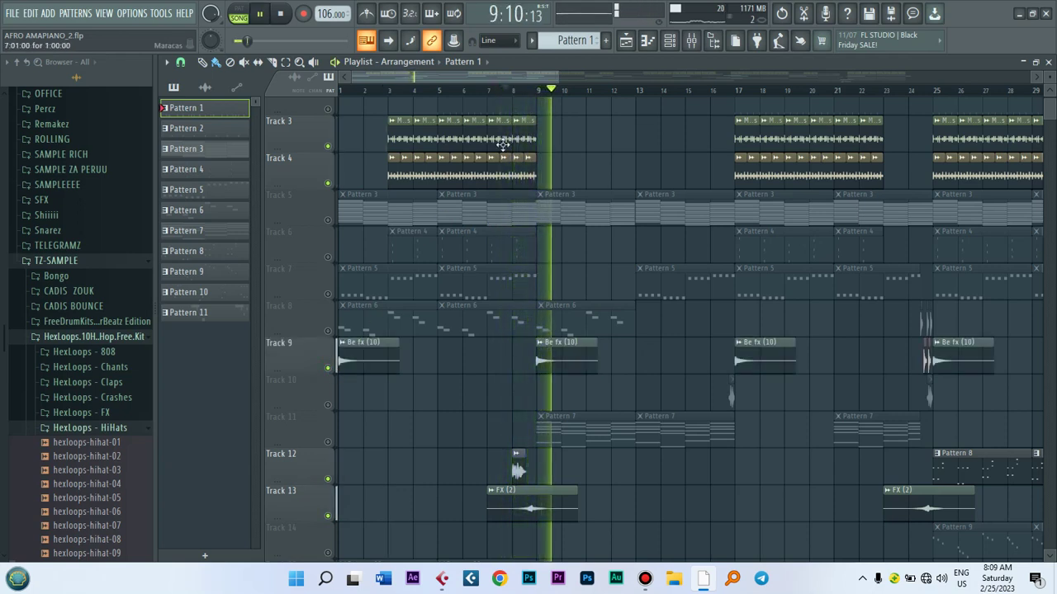
{"action": "key", "text": "space"}
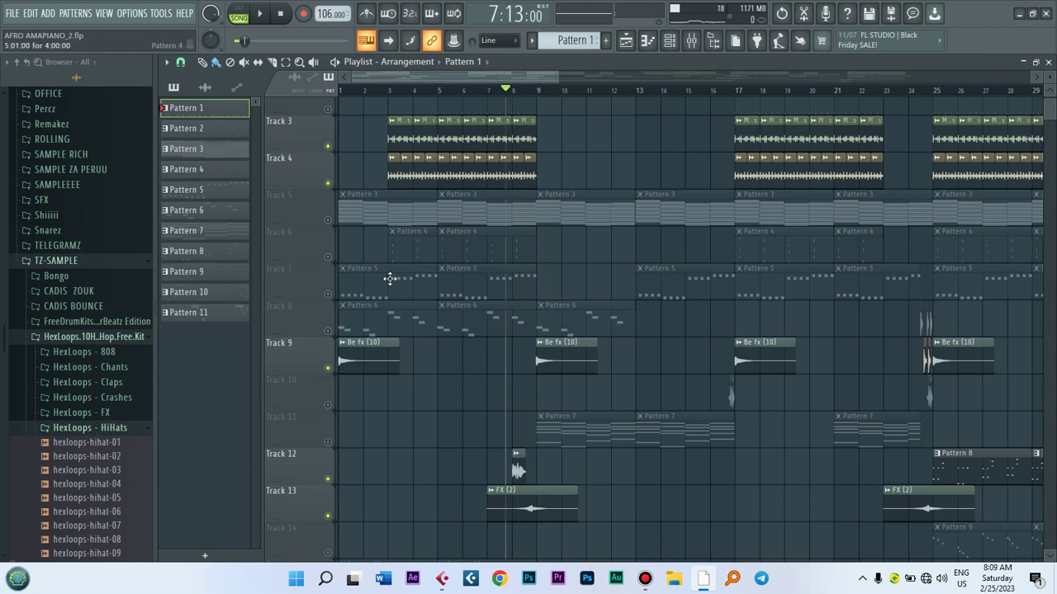
- Unmute Tracks 8 and 10, play the transition effects from bar 24, and stop
{"action": "left_click", "coordinate": [328, 332]}
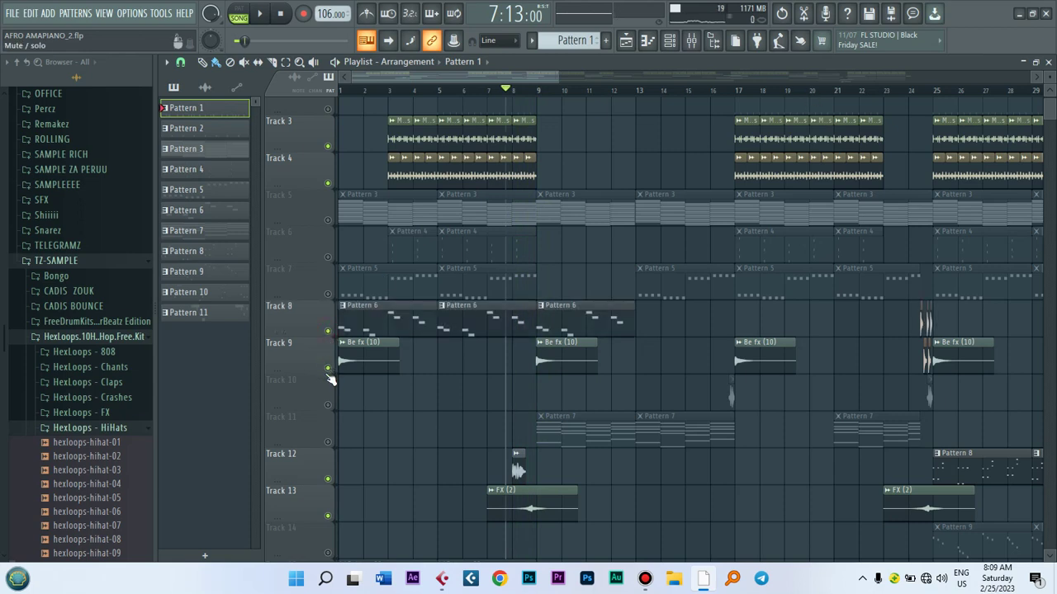
{"action": "left_click", "coordinate": [328, 406]}
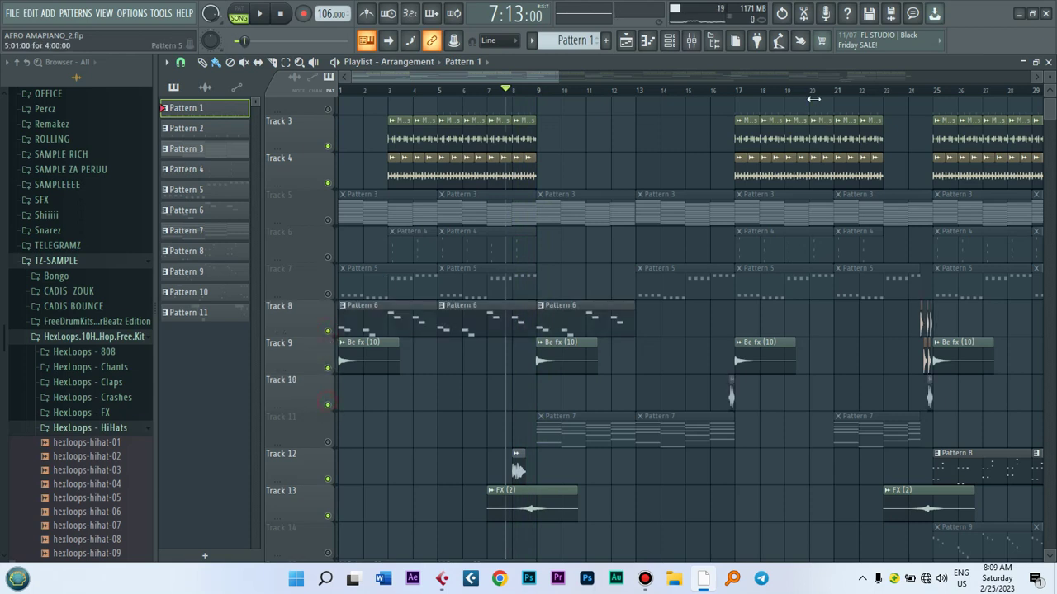
{"action": "left_click", "coordinate": [913, 94]}
{"action": "key", "text": "space"}
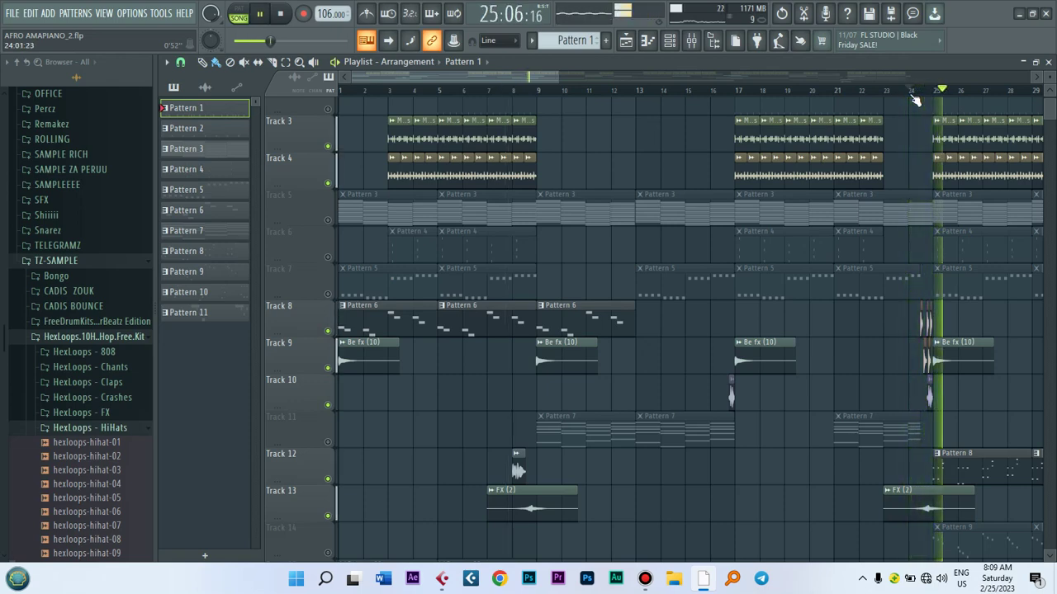
{"action": "key", "text": "space"}
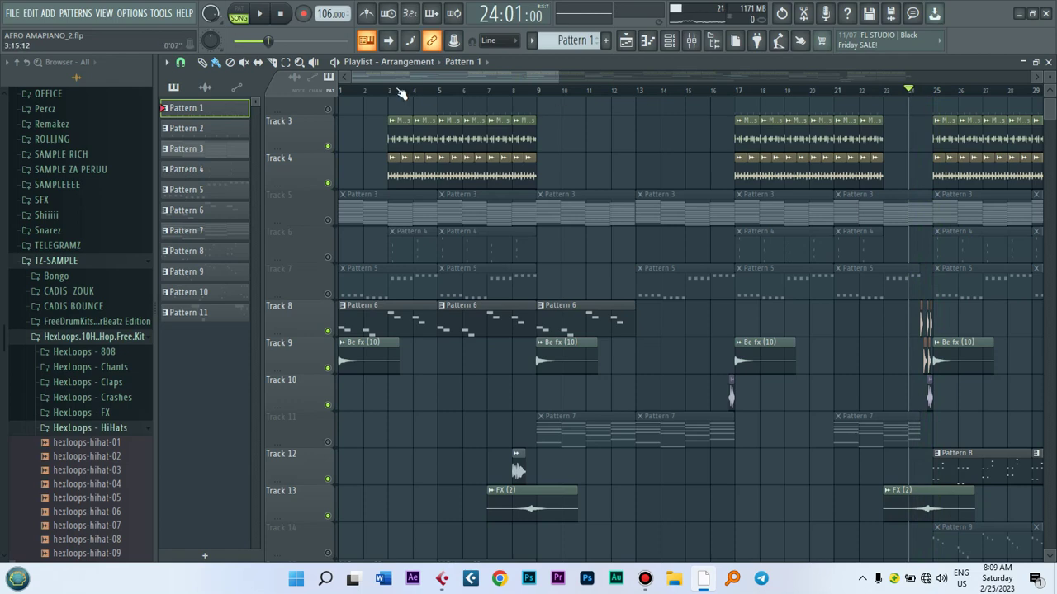
- Re-enable all playlist tracks, mute the HAL HAKA VOKO vocal on Track 17, and return the song position to bar 1
{"action": "right_click", "coordinate": [328, 183]}
{"action": "right_click", "coordinate": [328, 183]}
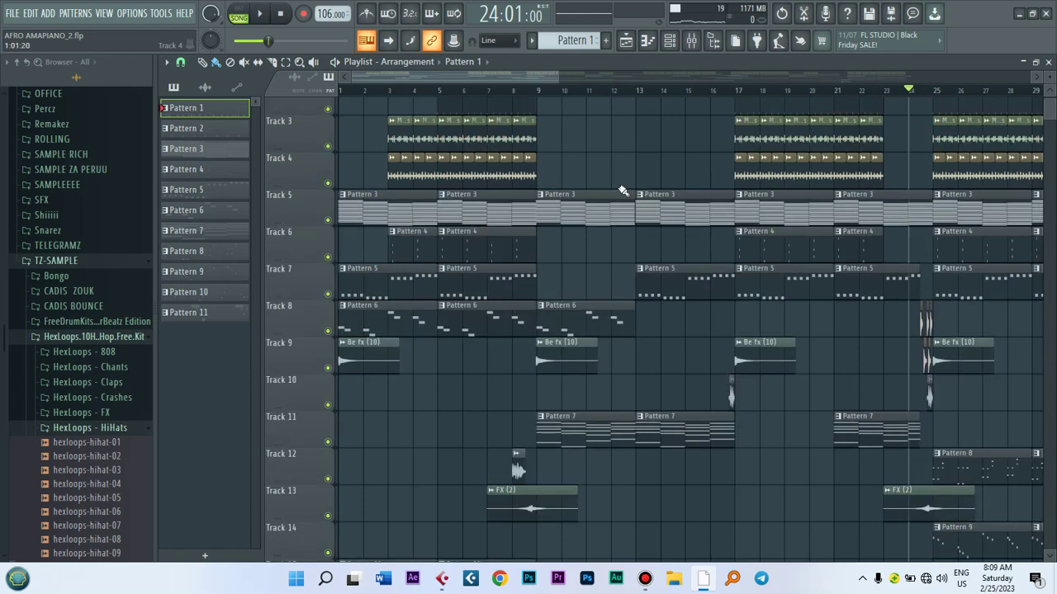
{"action": "scroll", "coordinate": [547, 228], "scroll_direction": "down", "scroll_amount": 6}
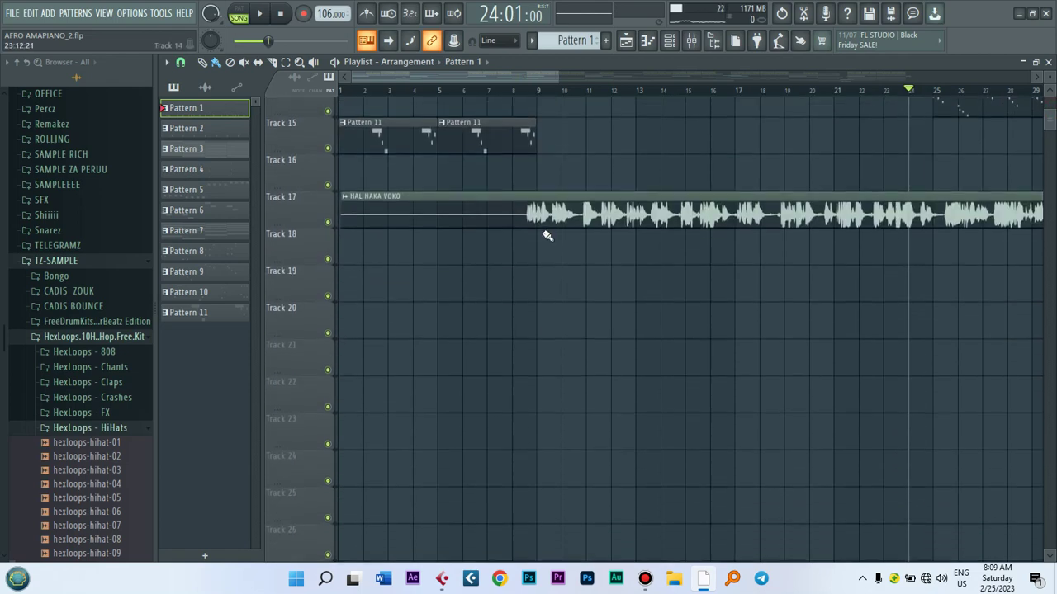
{"action": "left_click", "coordinate": [328, 222]}
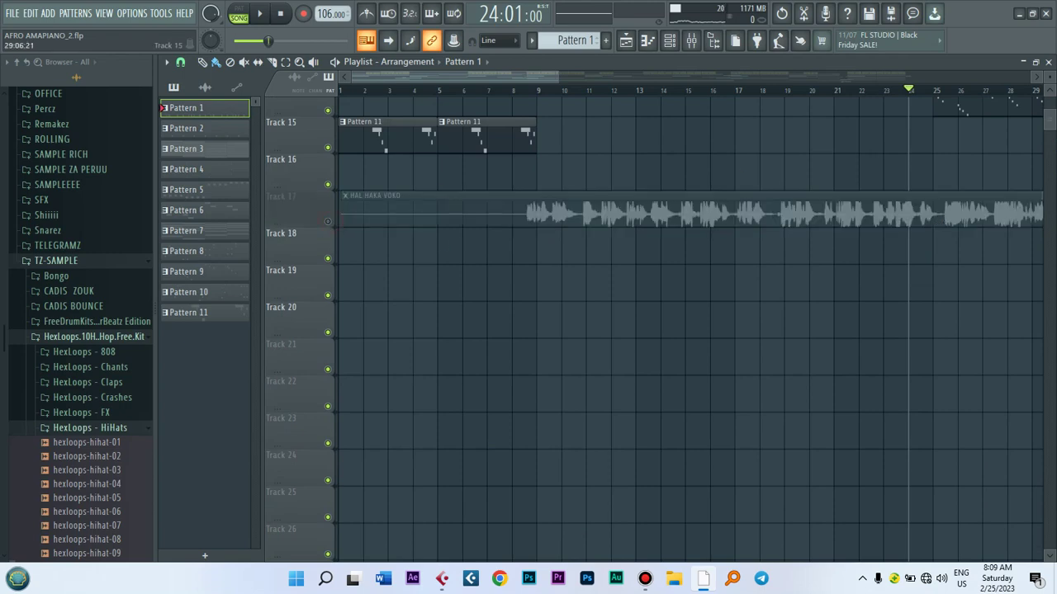
{"action": "scroll", "coordinate": [1053, 122], "scroll_direction": "up", "scroll_amount": 7}
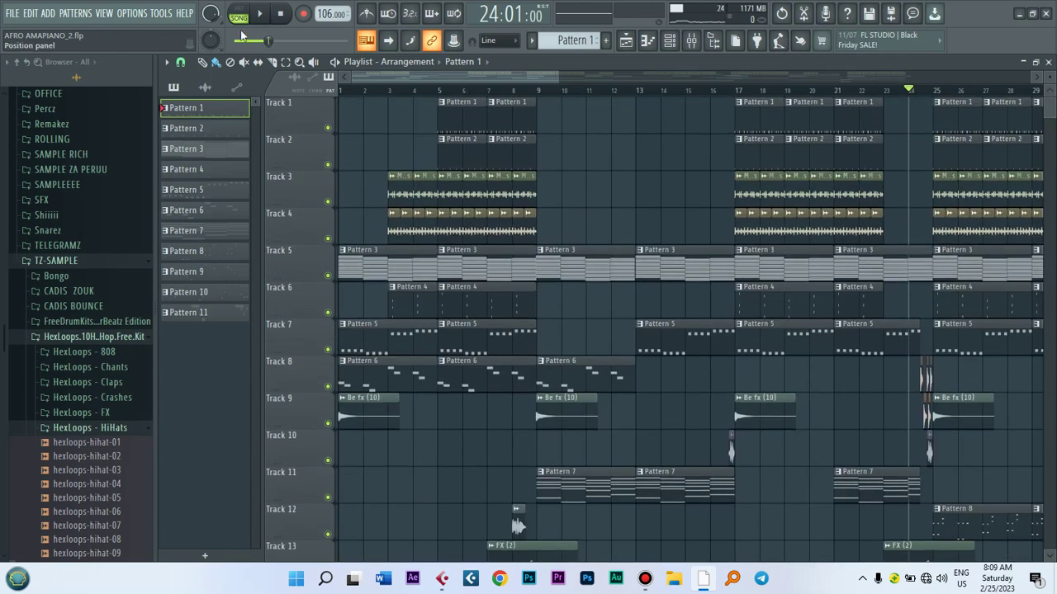
{"action": "left_click", "coordinate": [283, 14]}
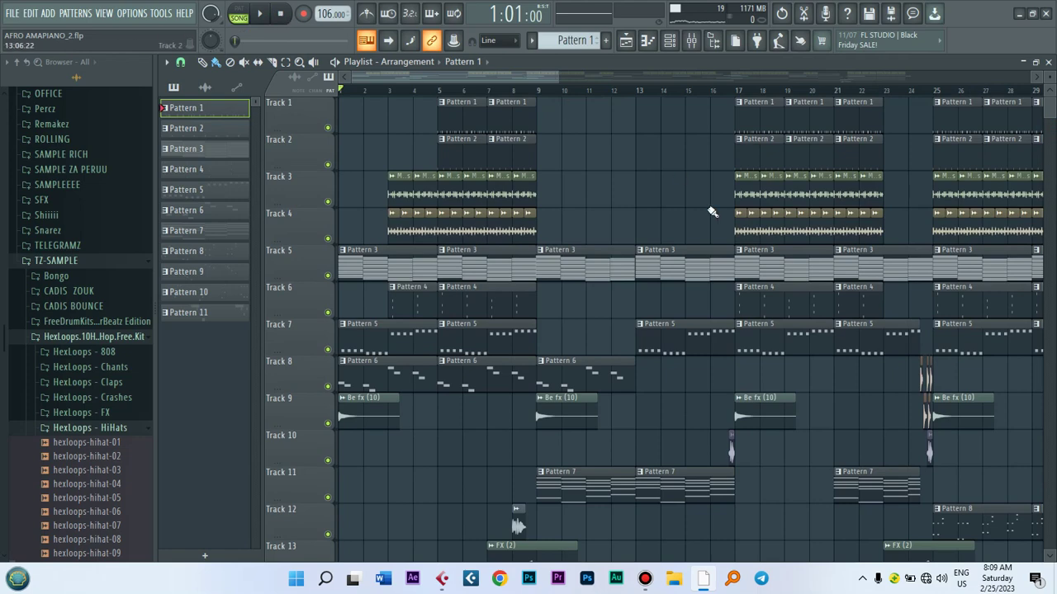
- Open the mixer, select the Master track to examine its effect slots, and play the song from the start before stopping
{"action": "left_click_drag", "start_coordinate": [555, 76], "coordinate": [583, 76]}
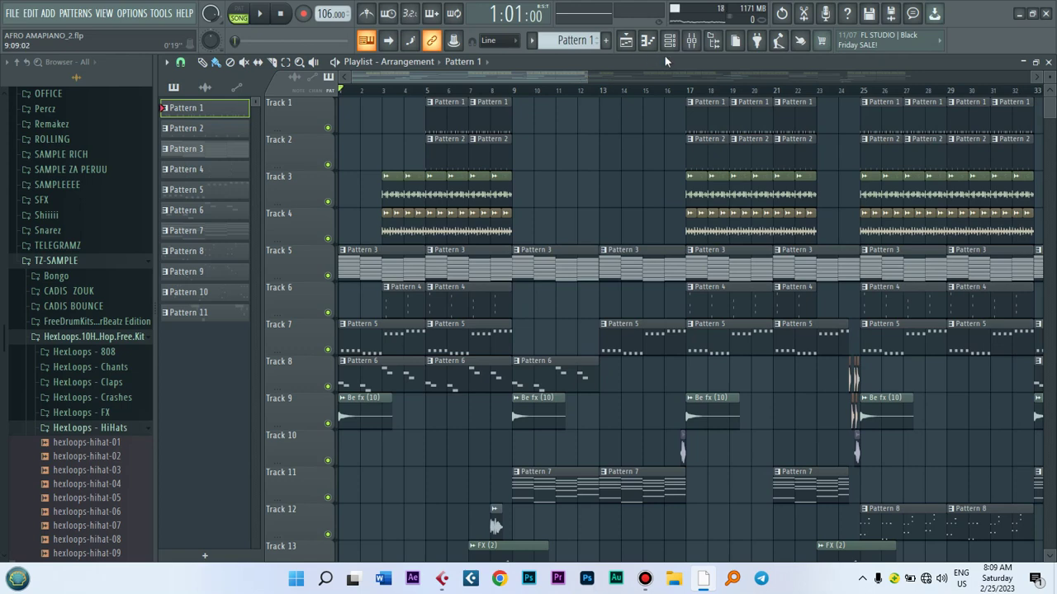
{"action": "left_click", "coordinate": [692, 41]}
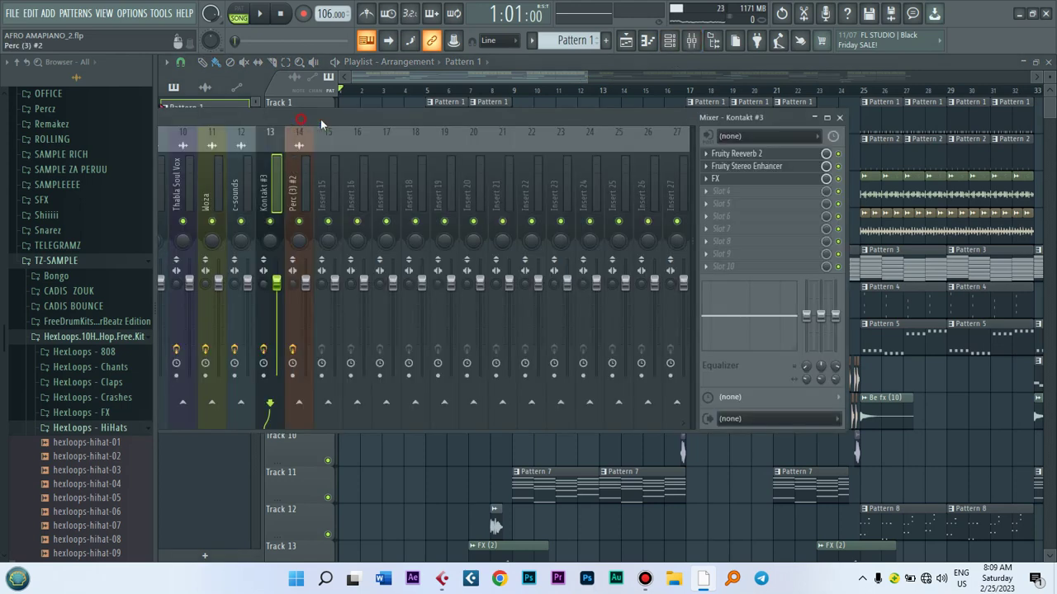
{"action": "left_click_drag", "start_coordinate": [302, 121], "coordinate": [692, 139]}
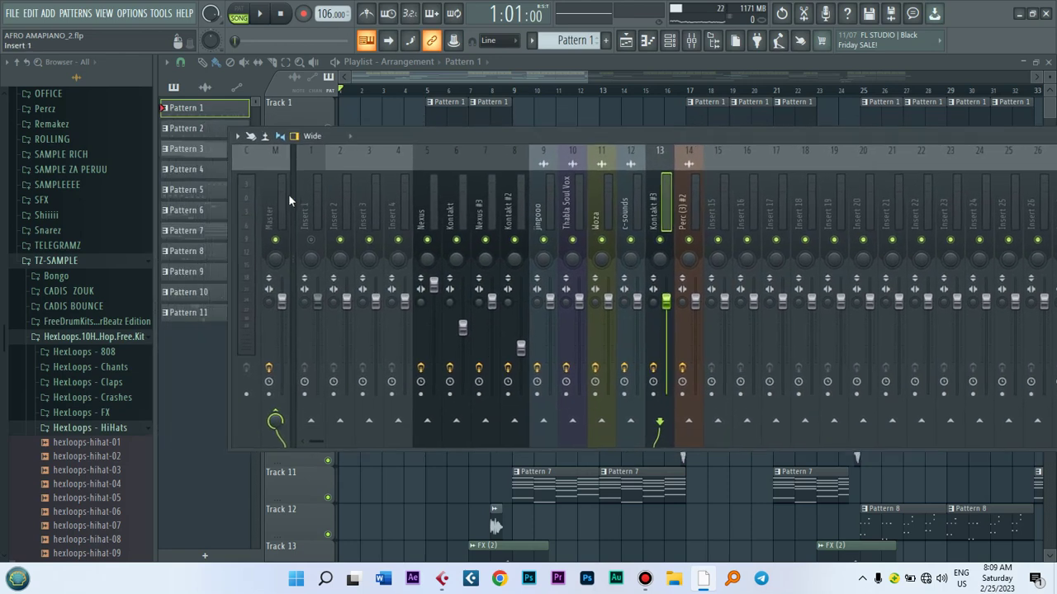
{"action": "left_click", "coordinate": [284, 198]}
{"action": "left_click_drag", "start_coordinate": [488, 141], "coordinate": [144, 151]}
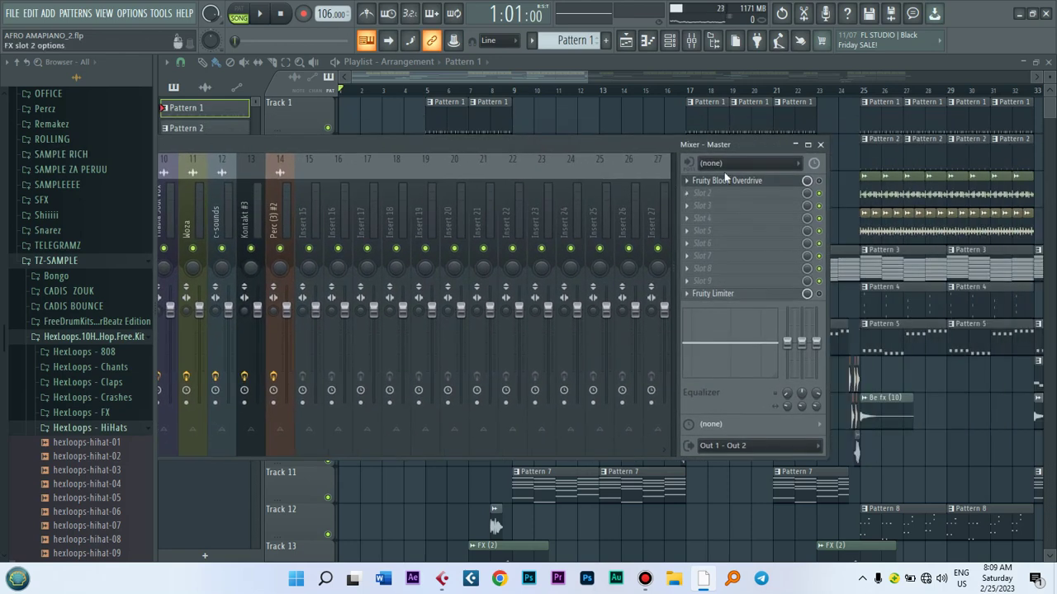
{"action": "key", "text": "space"}
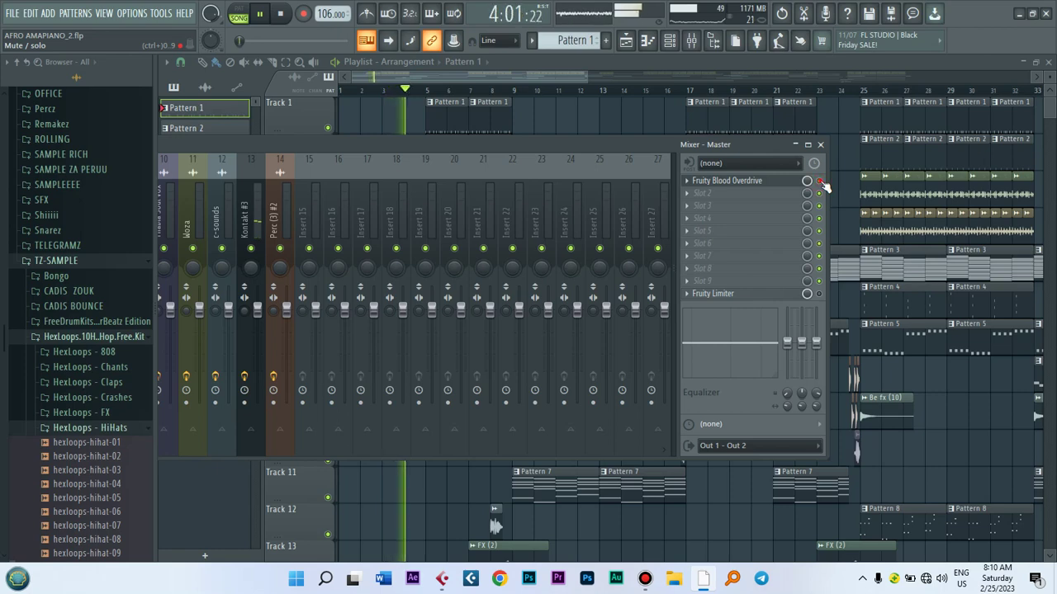
{"action": "key", "text": "space"}
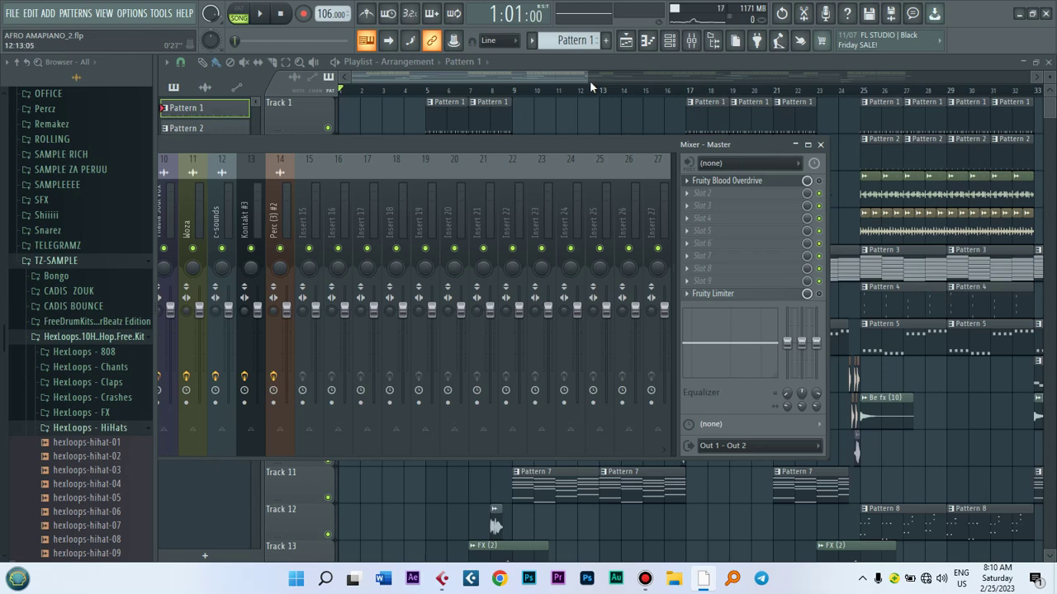
- Play the arrangement from bar 1 to its end around bar 77, checking the Master effects in the mixer during playback, and stop
{"action": "left_click_drag", "start_coordinate": [588, 80], "coordinate": [551, 89]}
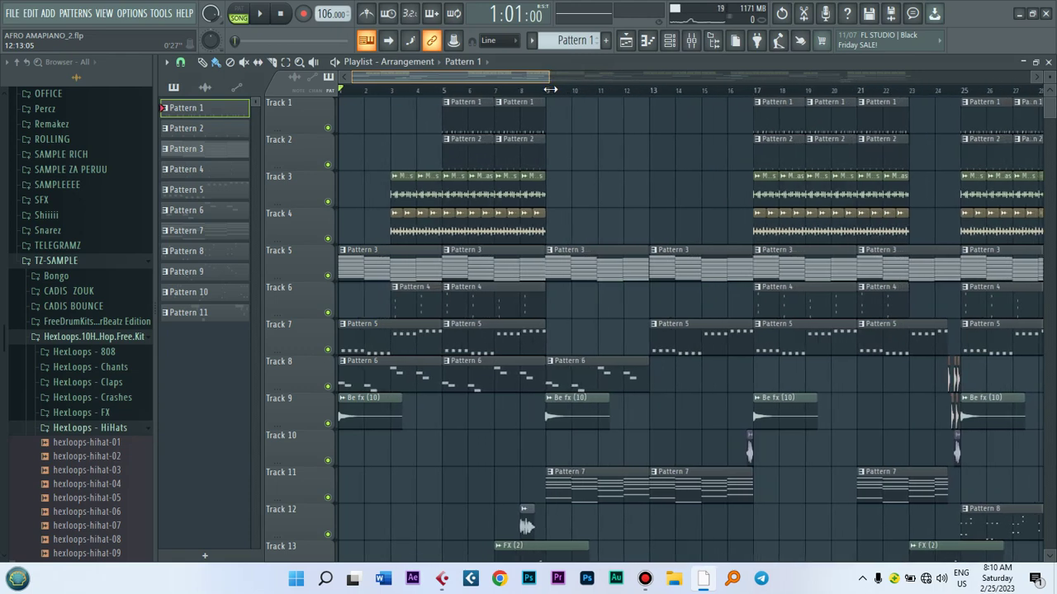
{"action": "left_click_drag", "start_coordinate": [550, 89], "coordinate": [566, 95]}
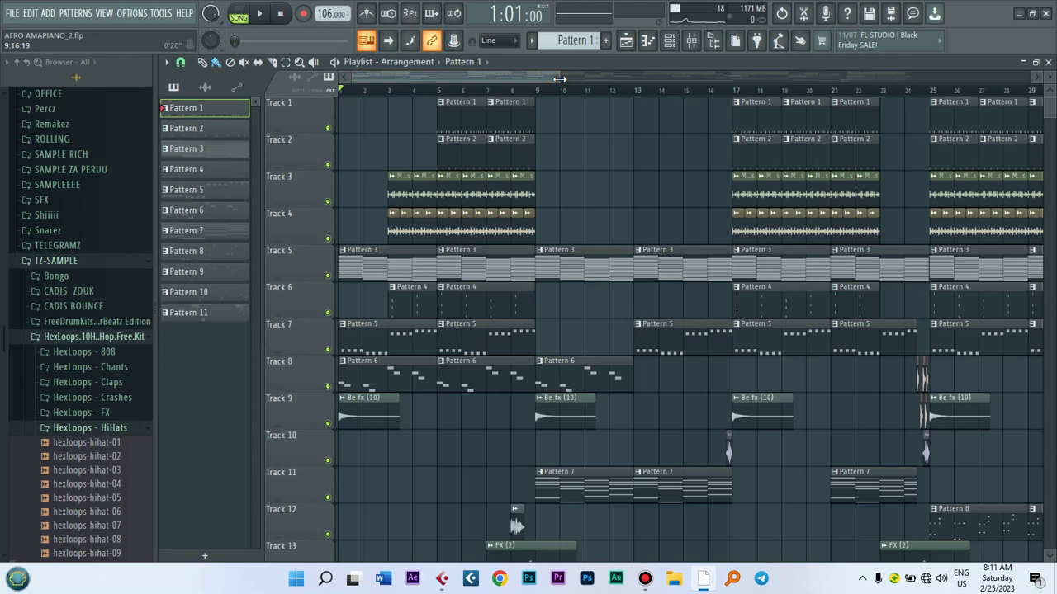
{"action": "left_click_drag", "start_coordinate": [560, 78], "coordinate": [545, 77]}
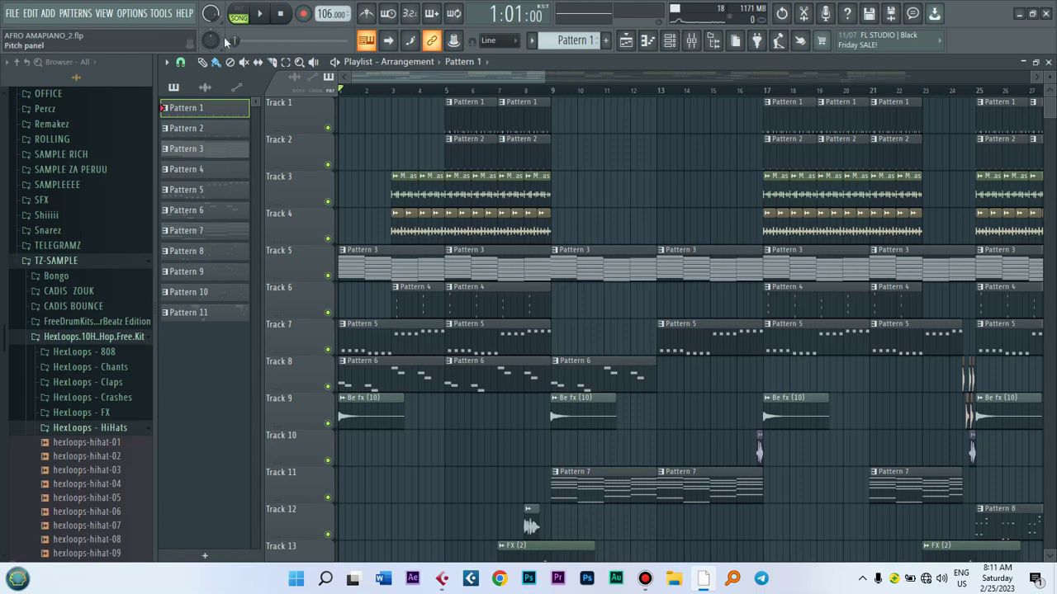
{"action": "key", "text": "space"}
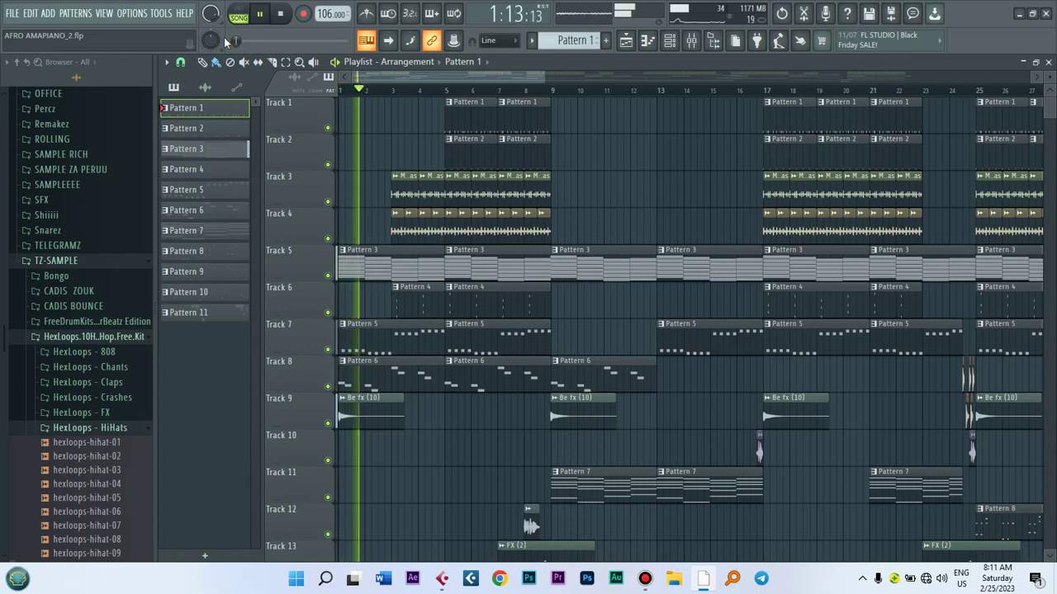
{"action": "left_click", "coordinate": [695, 41]}
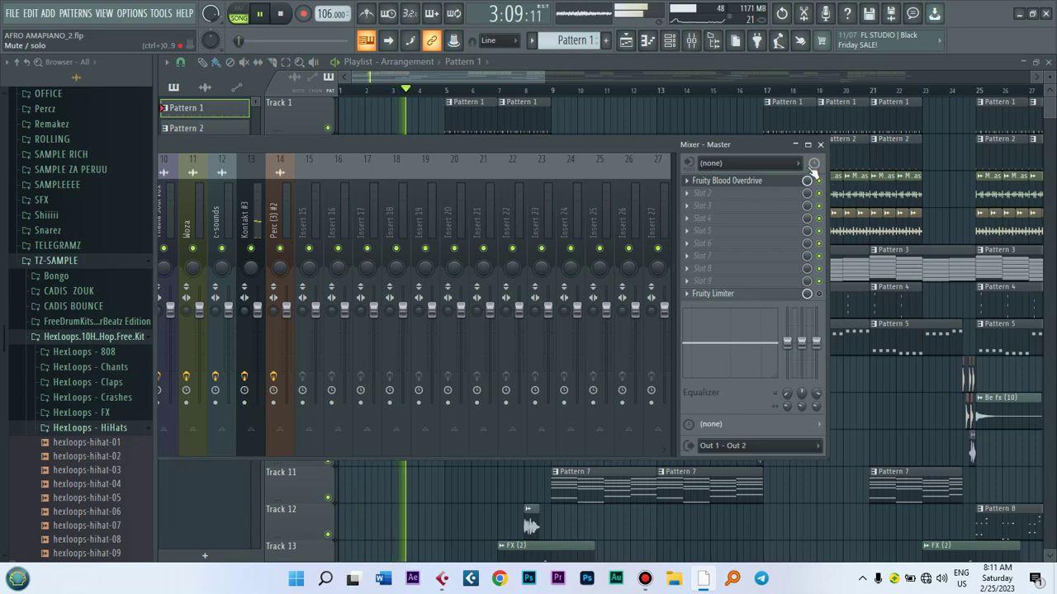
{"action": "left_click", "coordinate": [628, 42]}
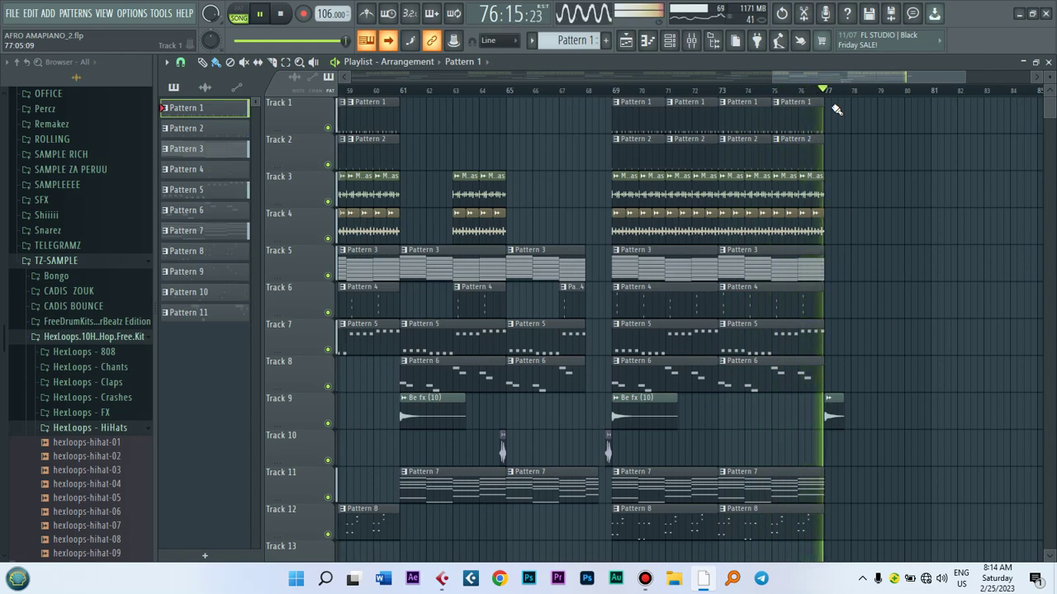
{"action": "key", "text": "space"}
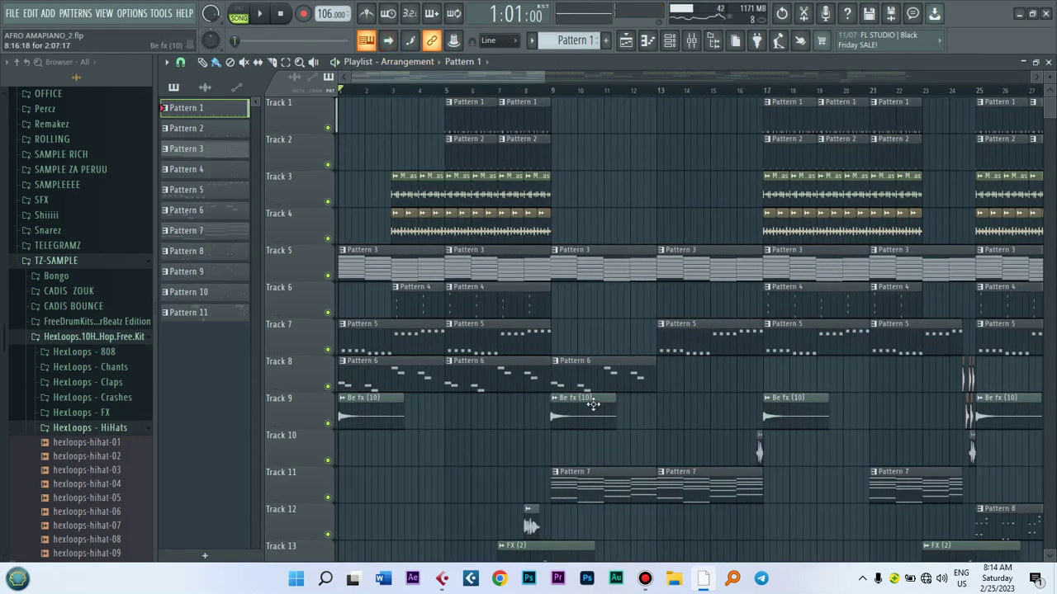
{"action": "left_click", "coordinate": [646, 581]}
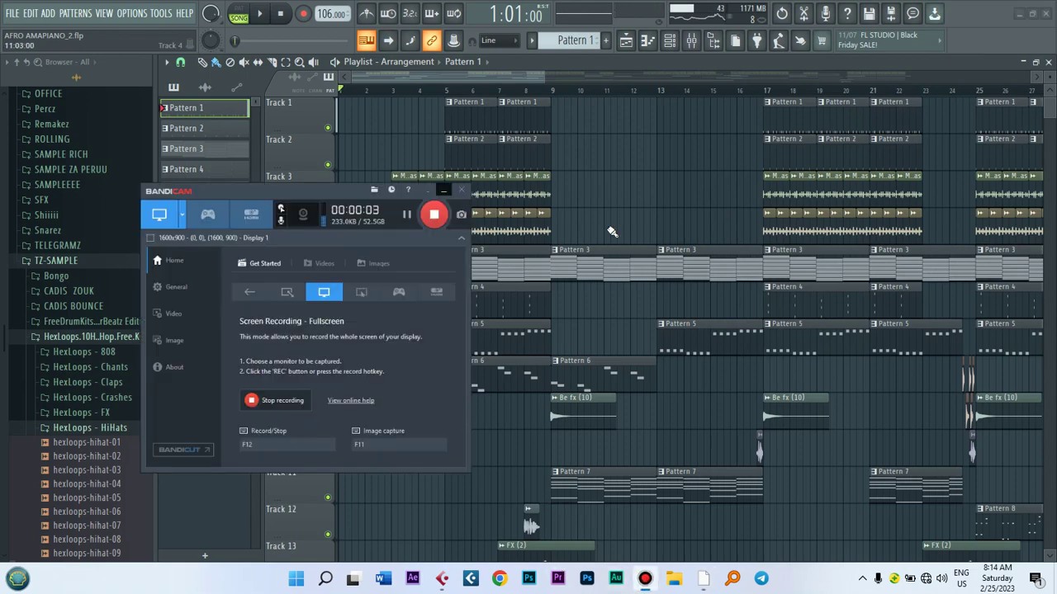